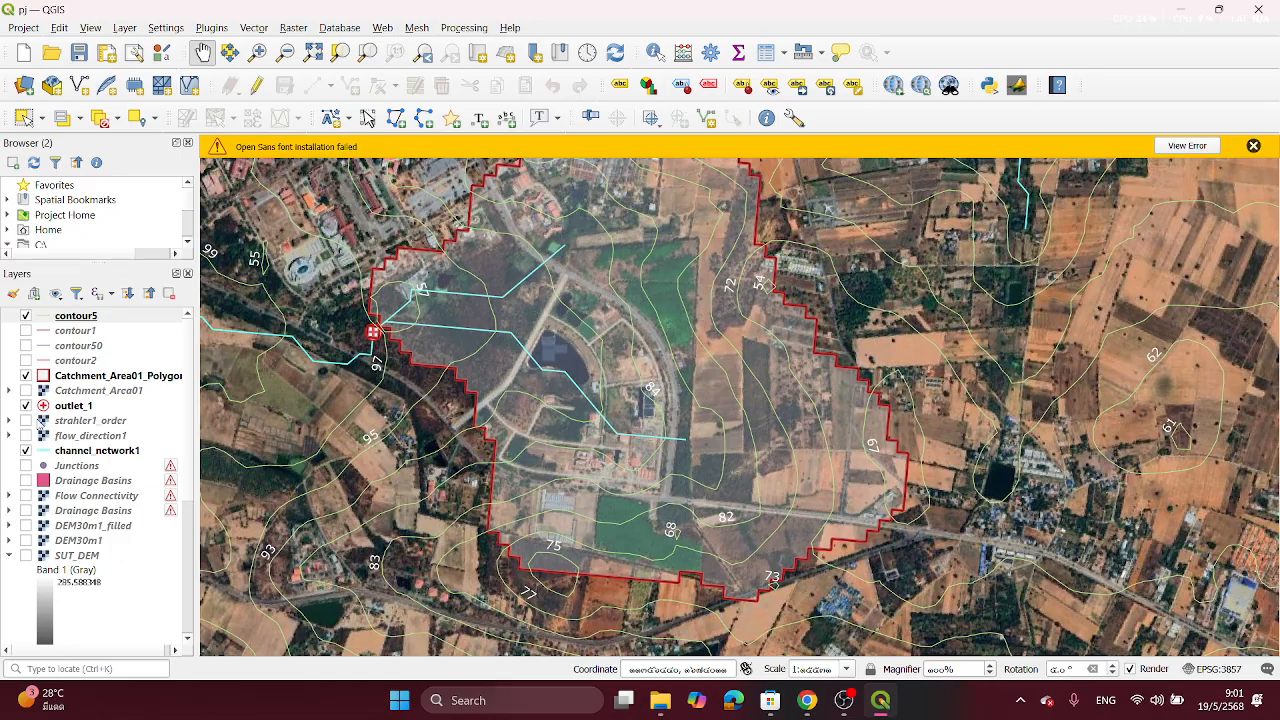
Step: Hide the outlet_1 and Catchment_Area01_Polygon layers and show strahler1_order, keeping channel_network1 displayed
click(25, 405)
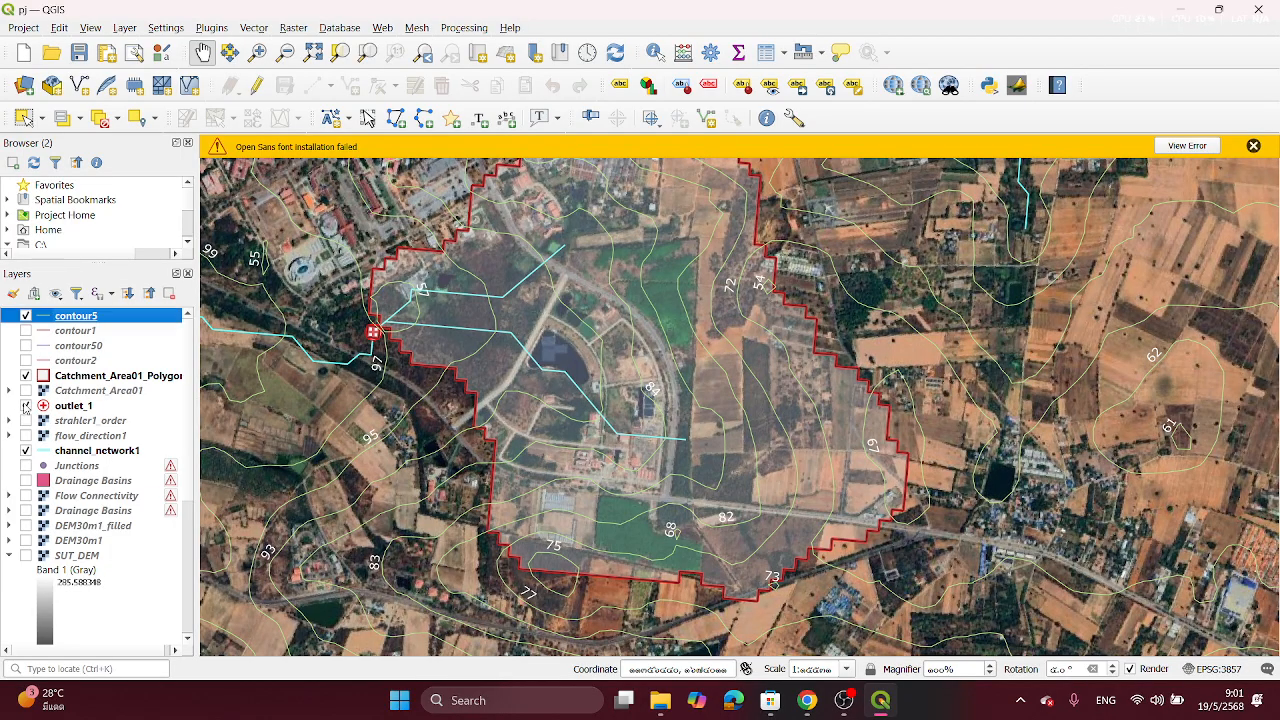
click(25, 375)
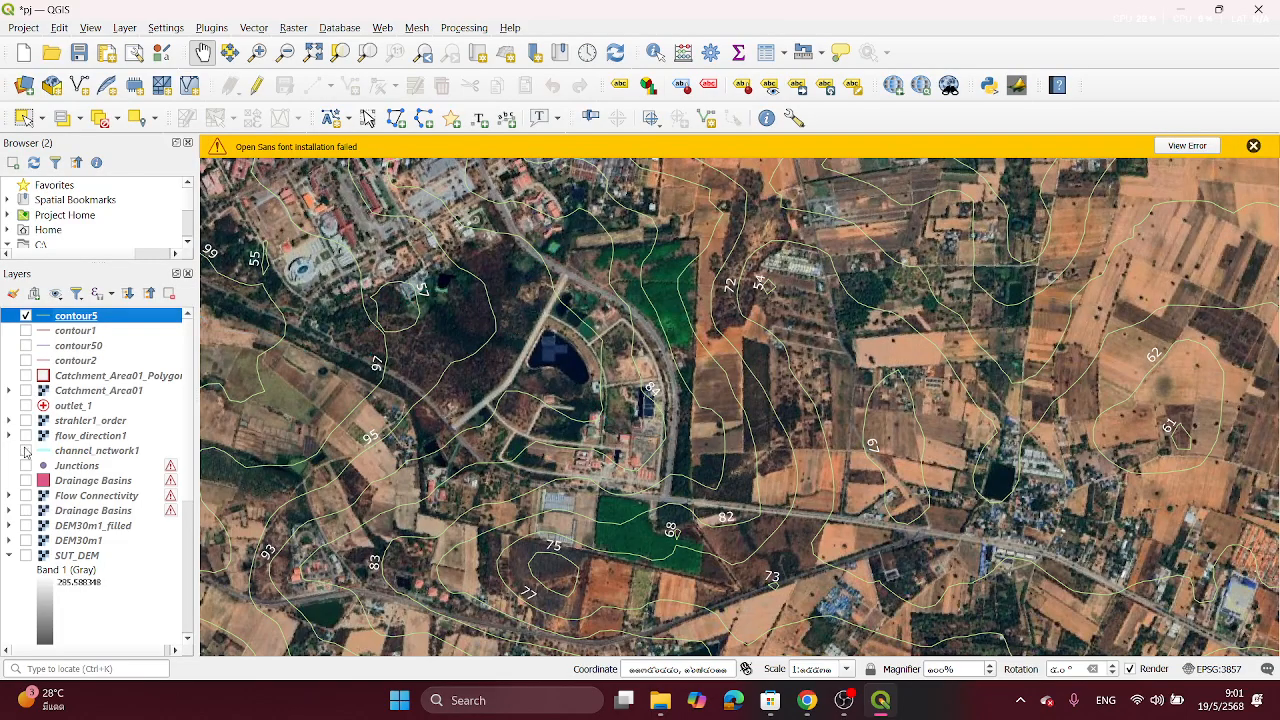
click(26, 451)
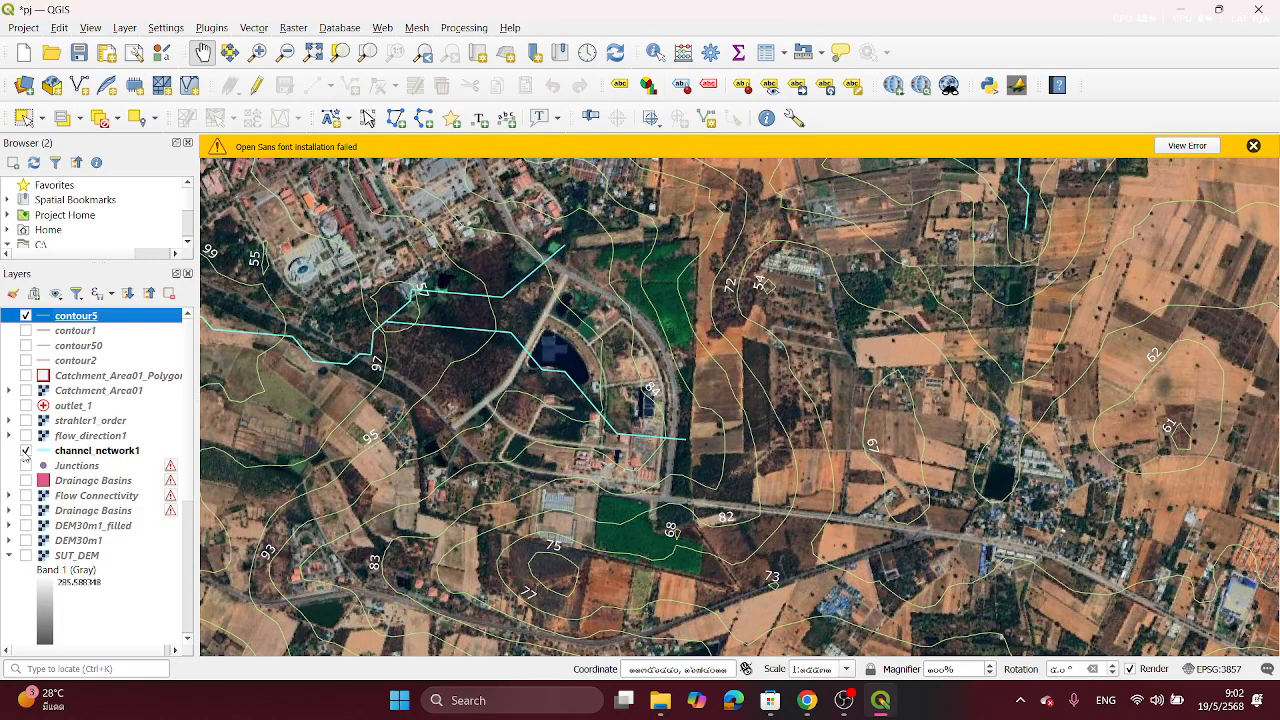
click(25, 420)
scroll(543, 286, down, 3)
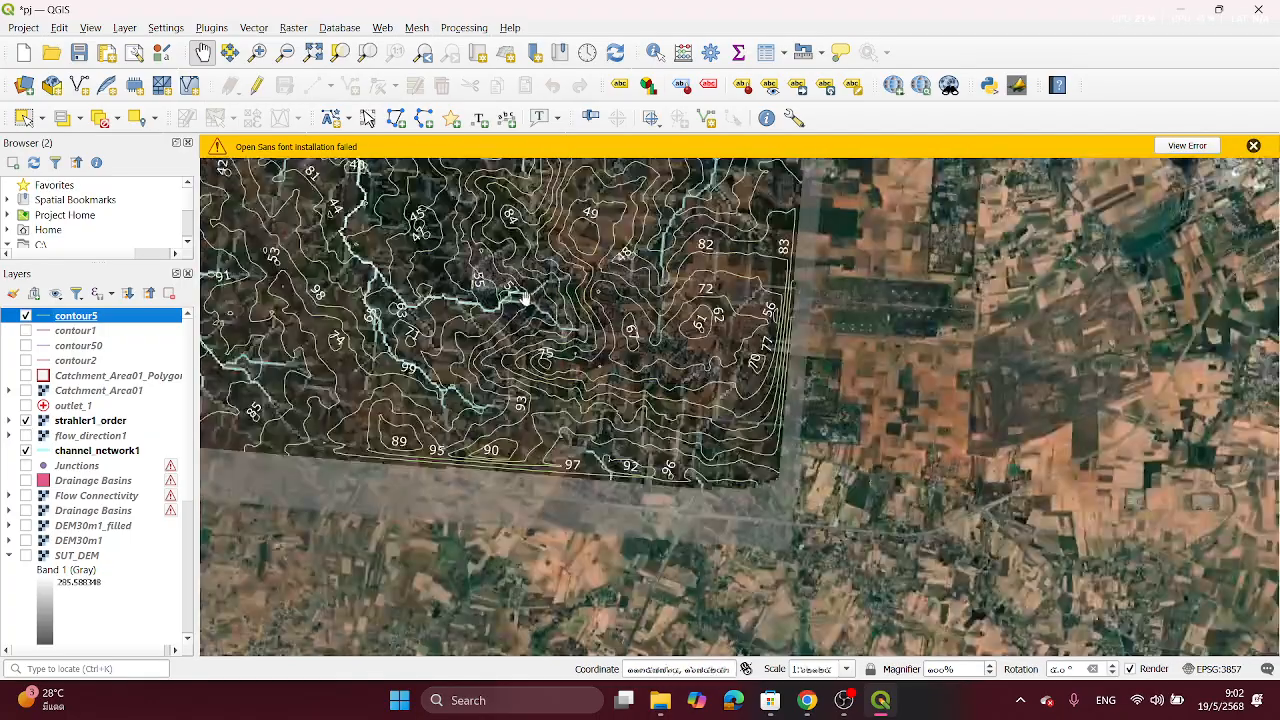
Step: Set the strahler1_order layer's global opacity to 100 % and close its properties
scroll(526, 299, up, 1)
drag(379, 361, 430, 436)
double_click(107, 421)
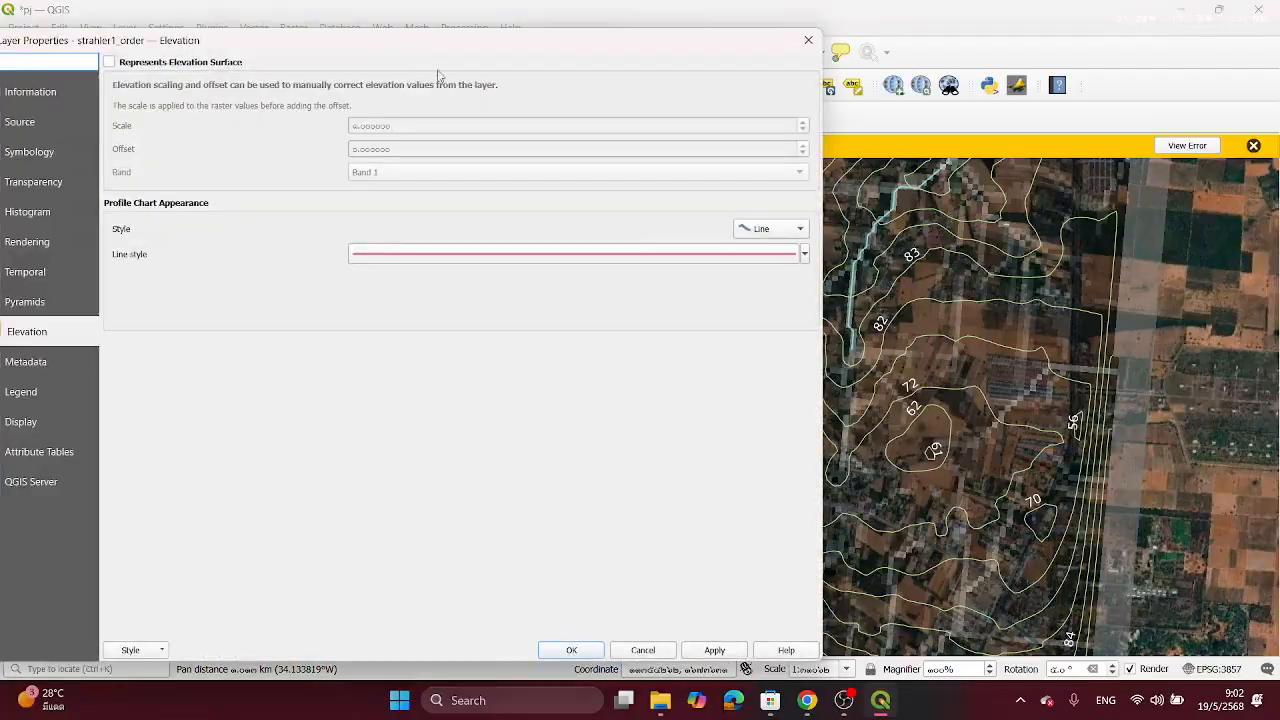
click(20, 152)
click(42, 186)
click(42, 211)
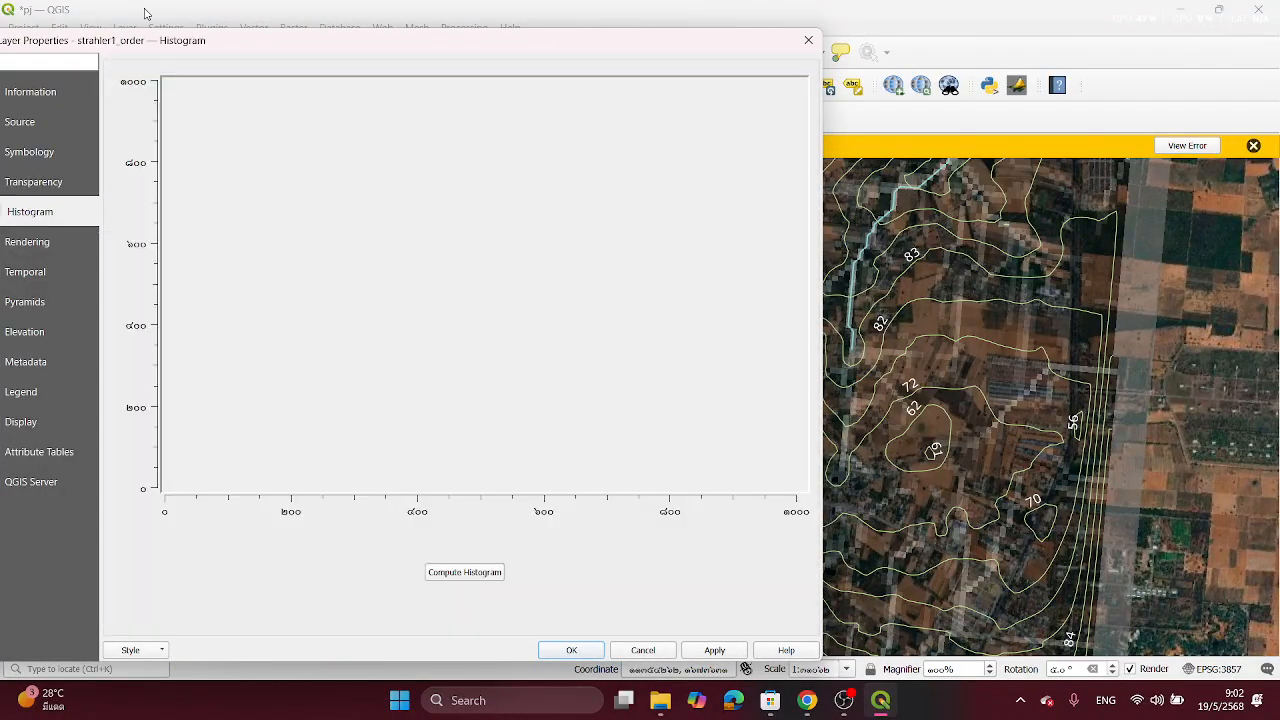
drag(165, 44, 383, 45)
click(246, 186)
drag(636, 88, 697, 109)
click(645, 681)
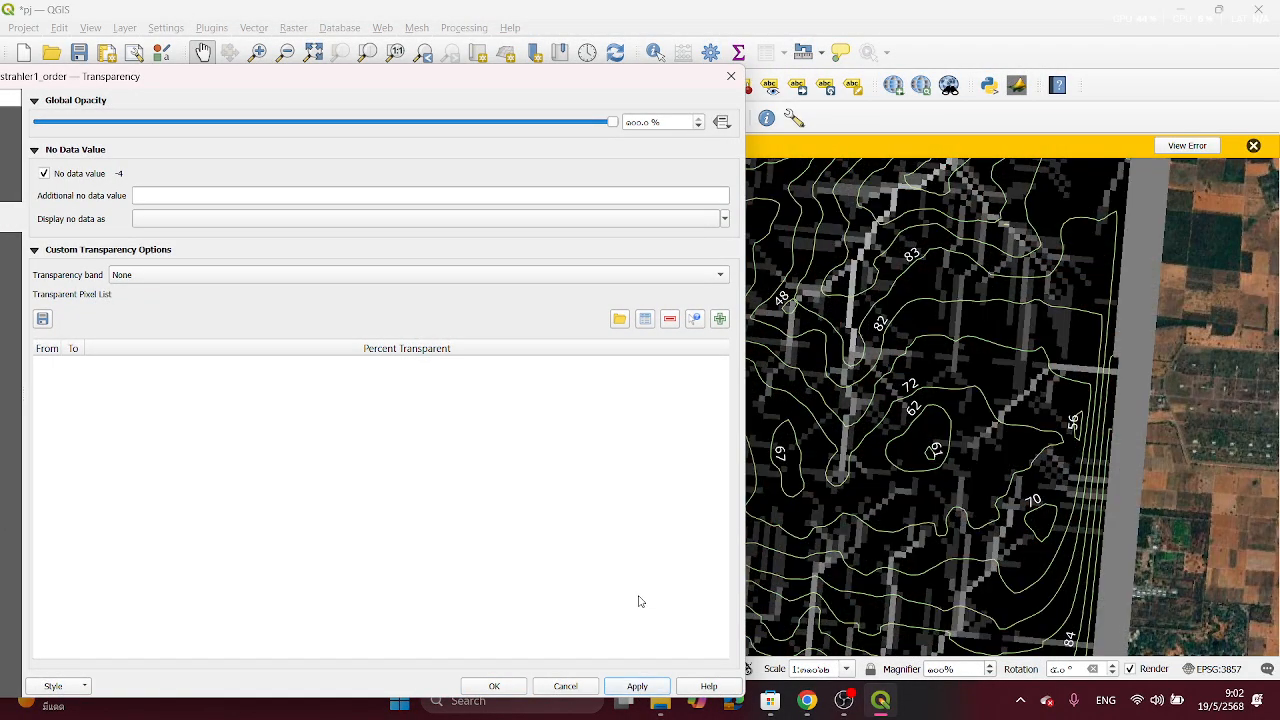
click(731, 77)
Step: Hide the contour5 layer so the strahler1_order raster can be viewed without contours
scroll(706, 226, down, 2)
drag(650, 312, 621, 420)
scroll(607, 367, up, 1)
drag(607, 367, 612, 402)
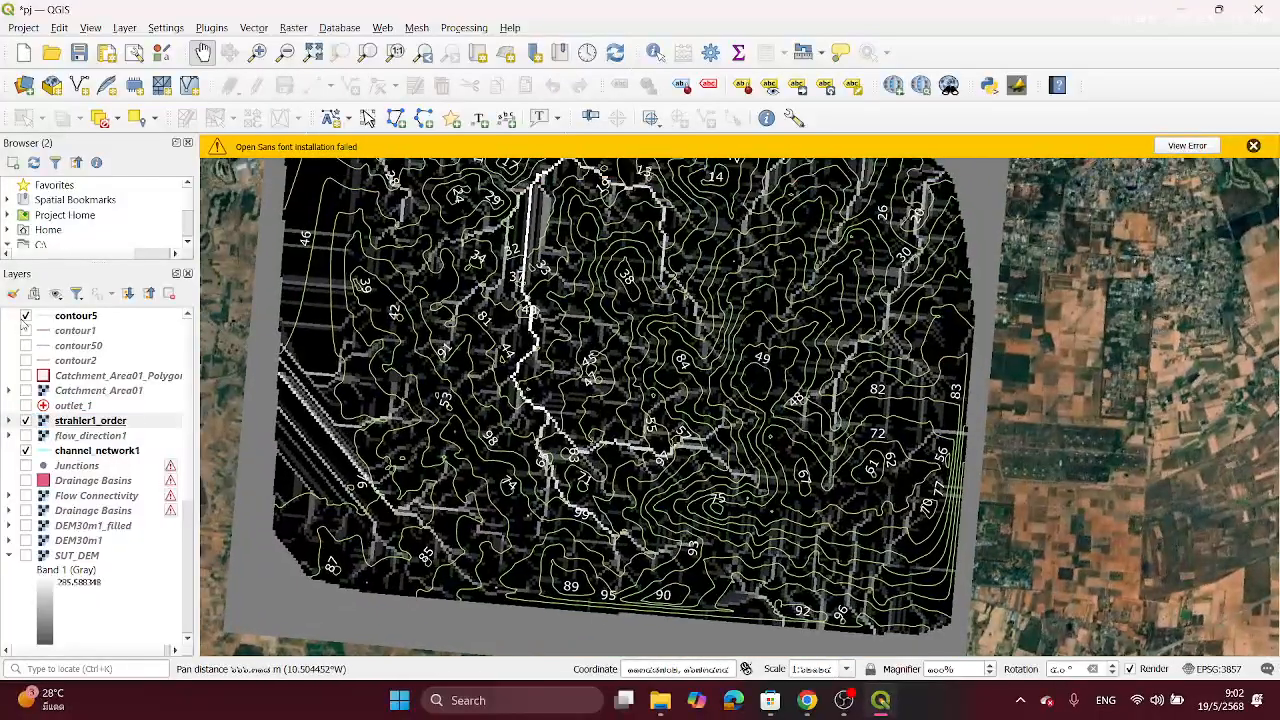
click(26, 315)
drag(606, 274, 566, 329)
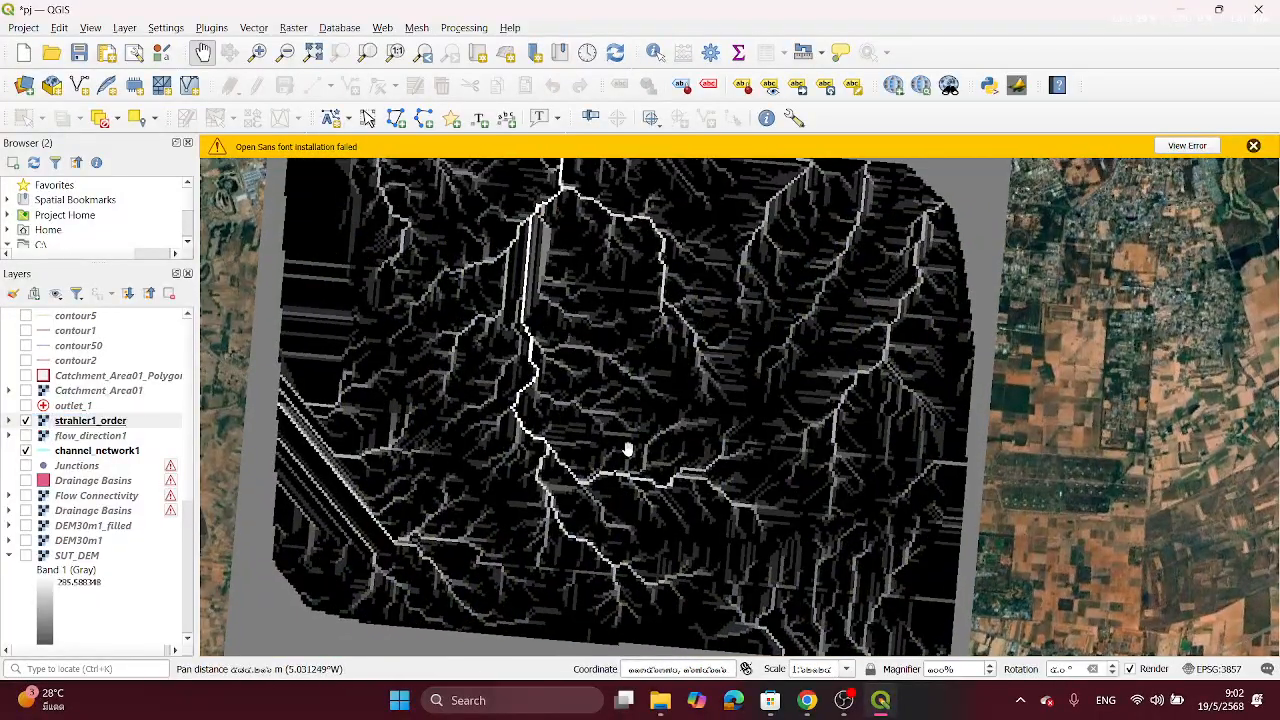
scroll(506, 331, down, 1)
scroll(592, 289, up, 1)
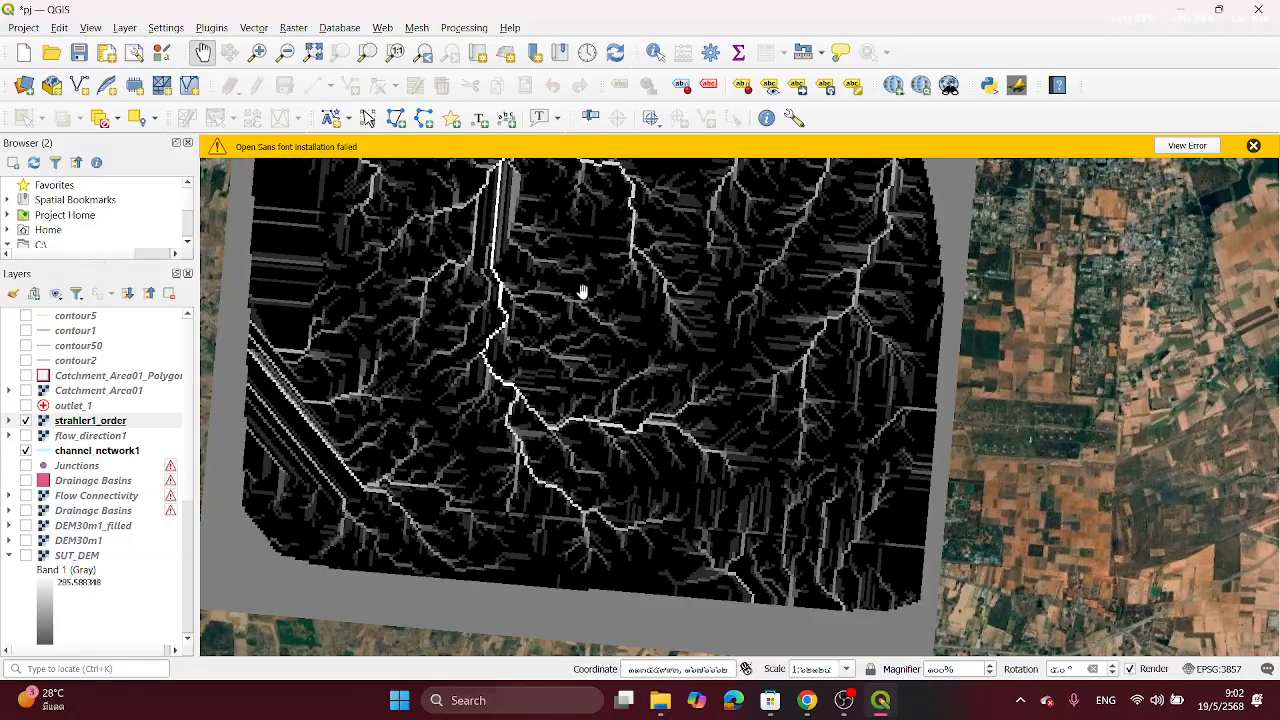
Step: Lower the strahler1_order layer's global opacity to about 53 % and accept the layer properties
double_click(115, 420)
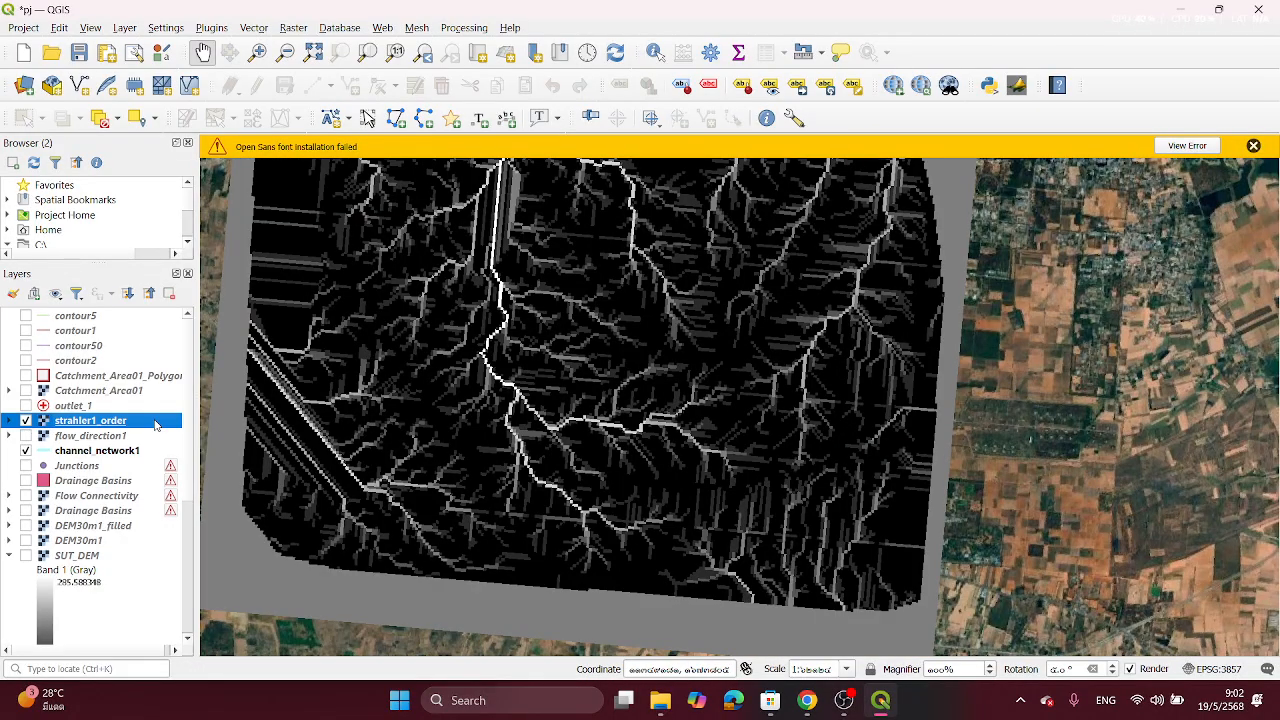
drag(611, 122, 342, 121)
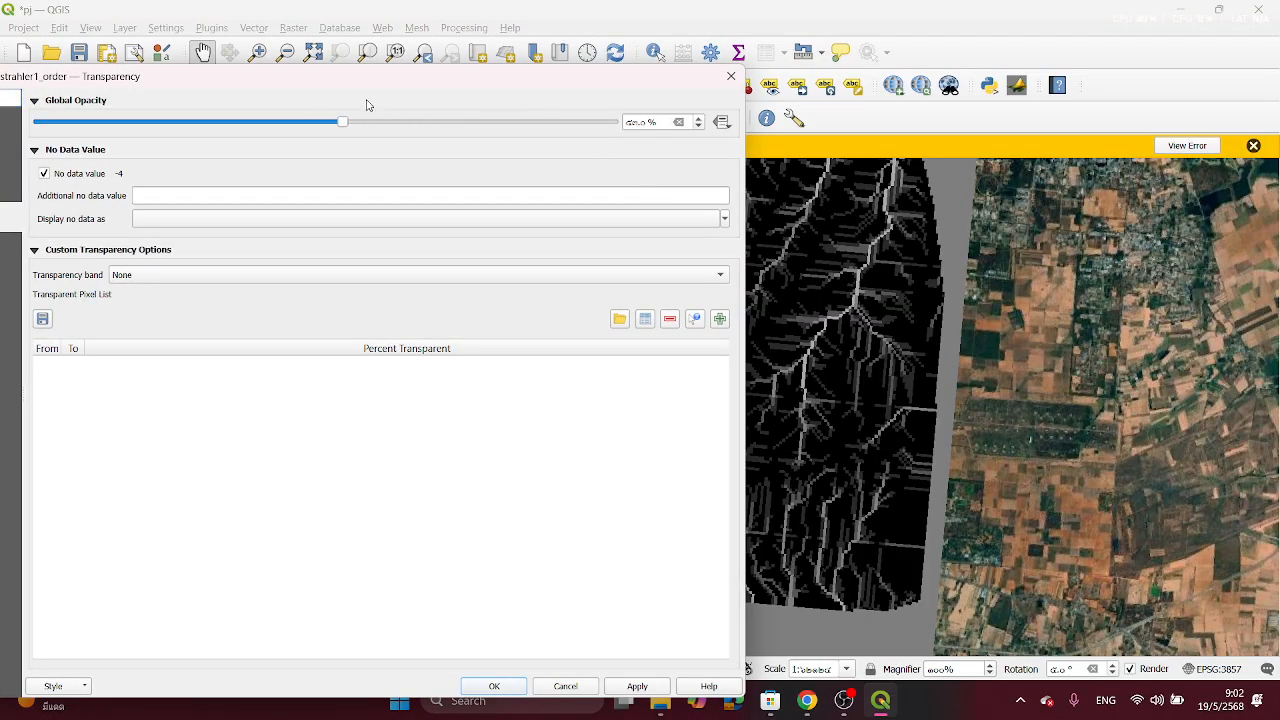
click(636, 686)
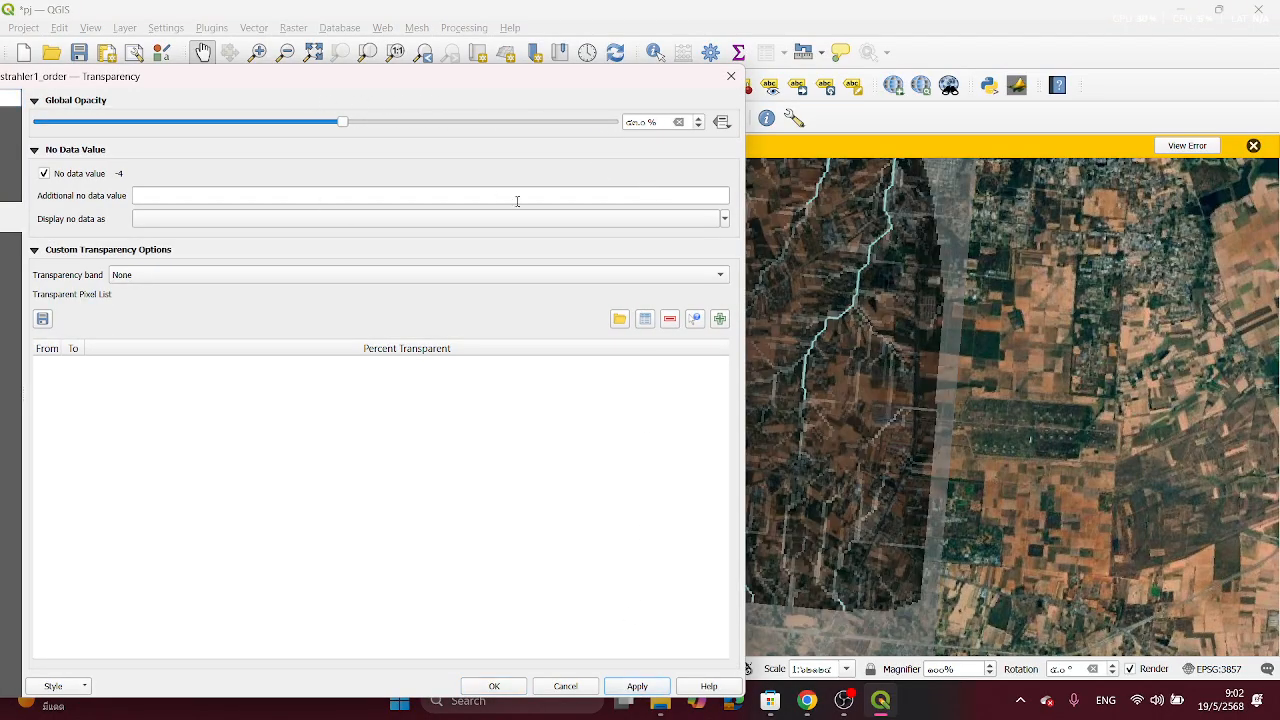
scroll(335, 126, down, 2)
click(638, 687)
click(514, 690)
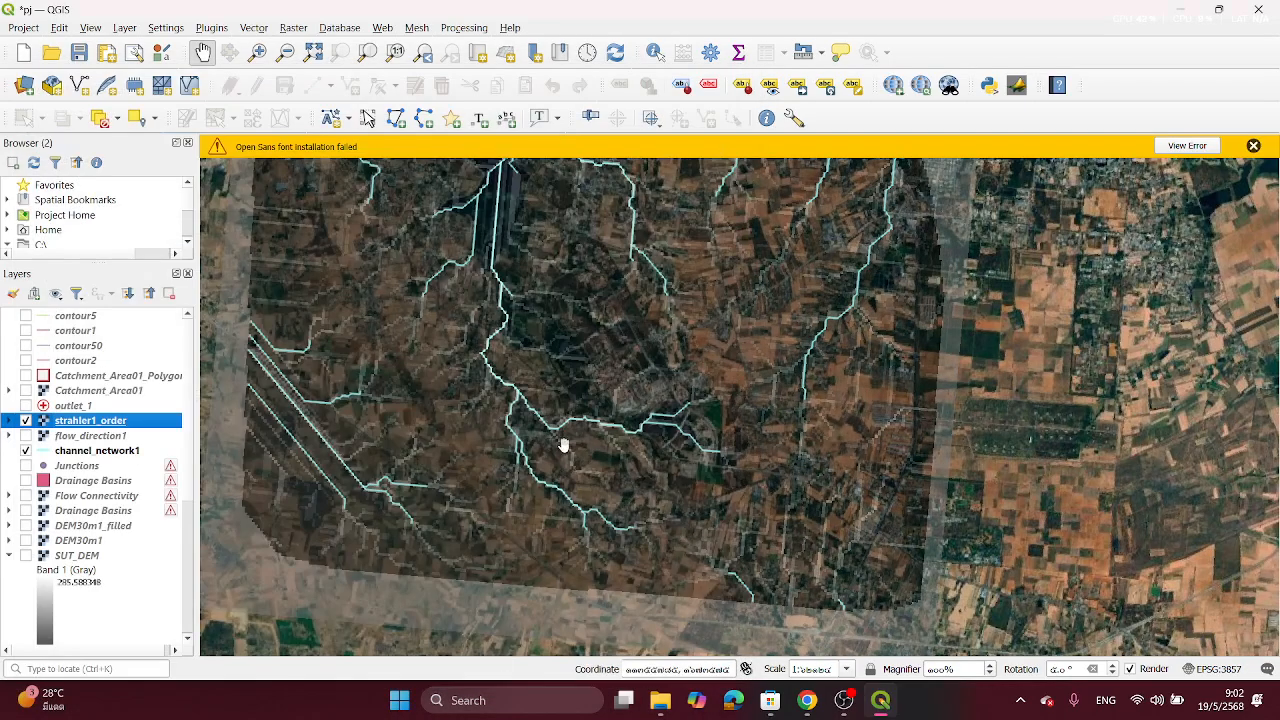
Step: Examine the channel lines against the stream order raster, following them northwest to the junction of two channels near the pond
scroll(634, 377, up, 5)
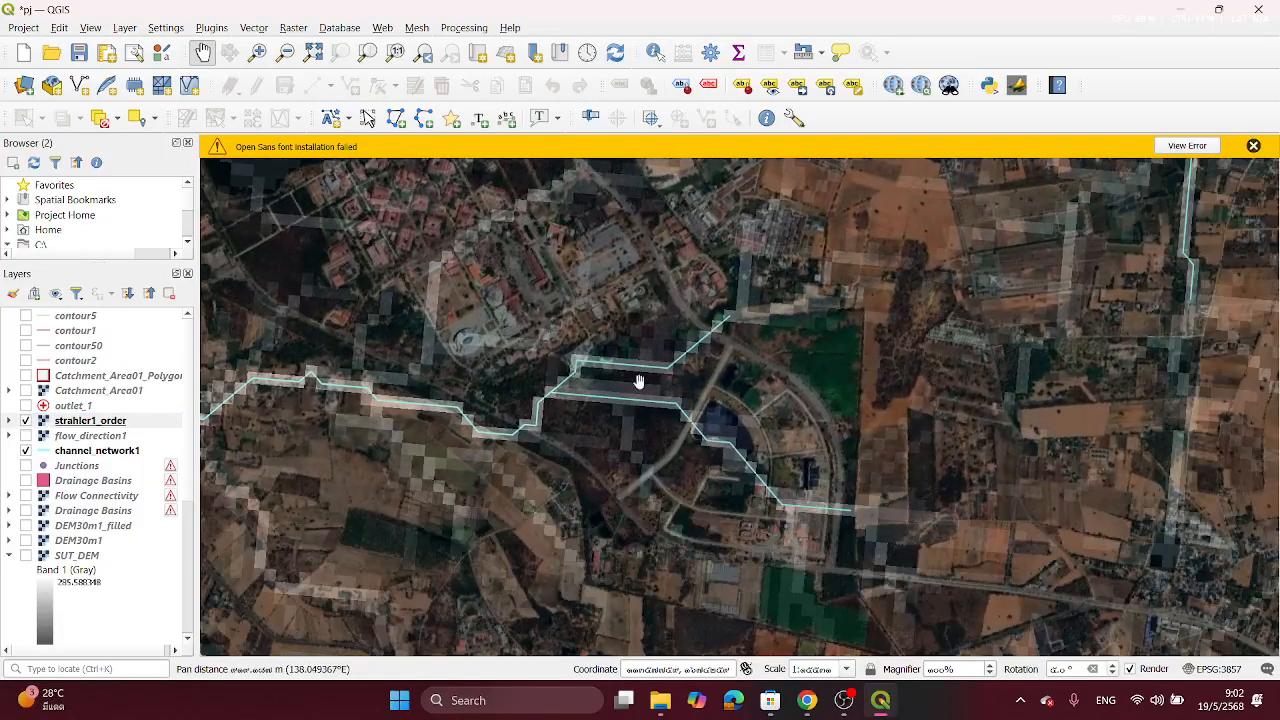
scroll(640, 390, up, 3)
drag(654, 260, 819, 262)
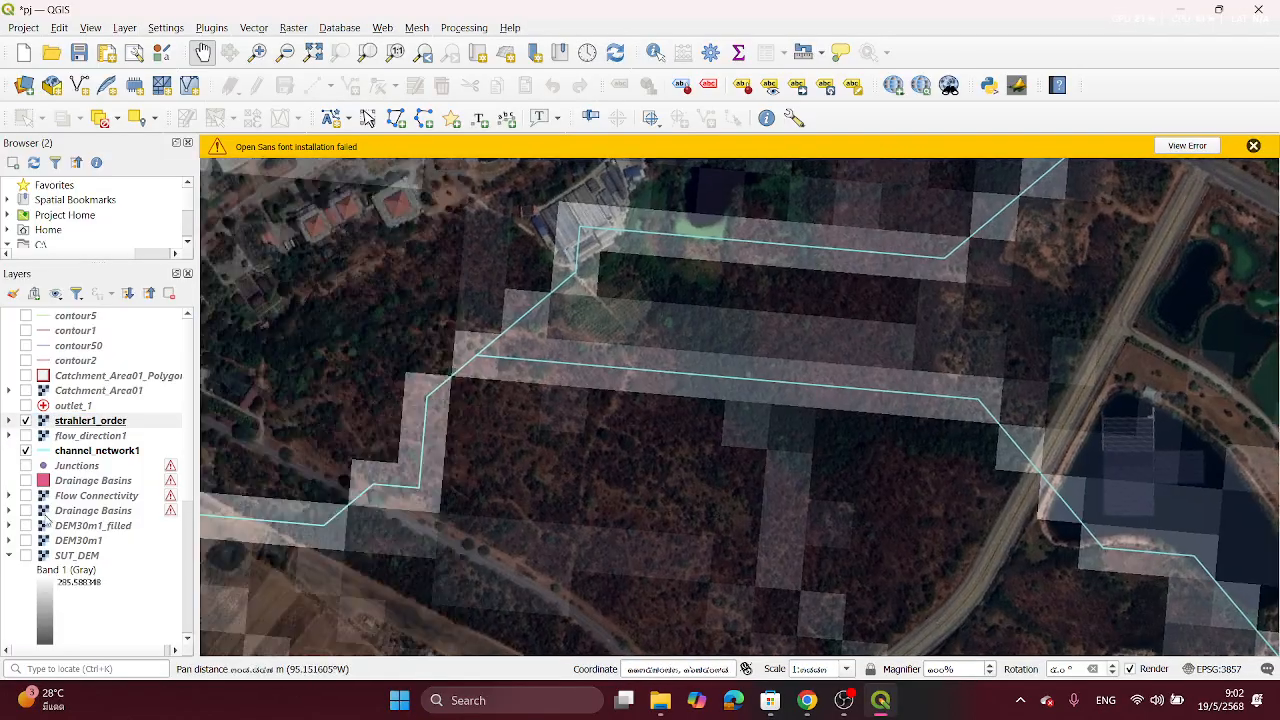
drag(456, 333, 514, 303)
scroll(601, 316, down, 2)
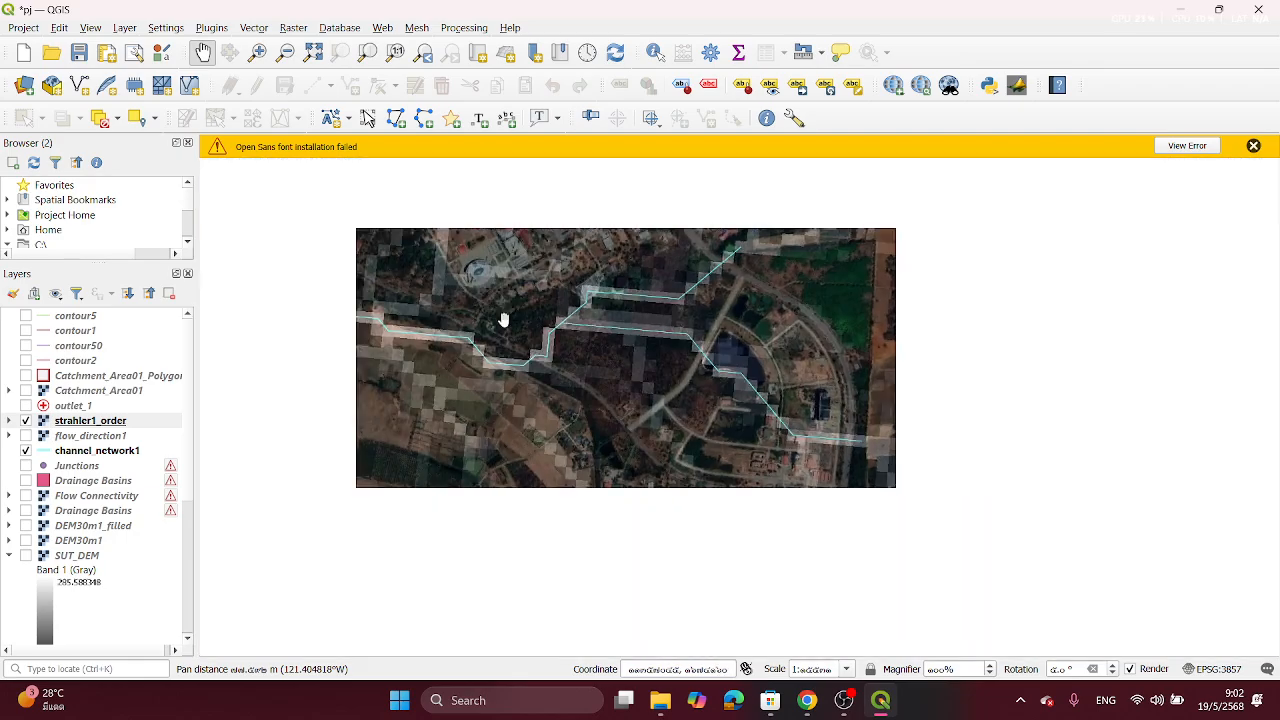
drag(639, 335, 815, 387)
drag(520, 370, 504, 349)
drag(379, 349, 393, 348)
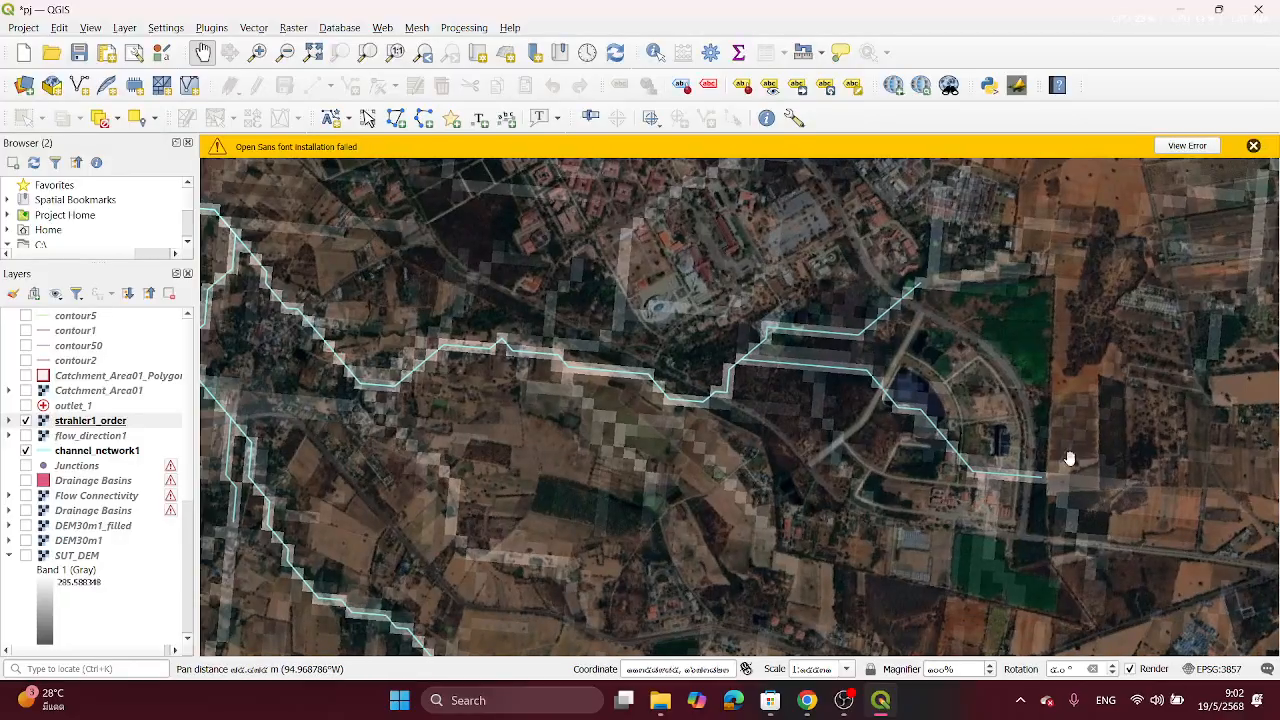
drag(323, 280, 550, 371)
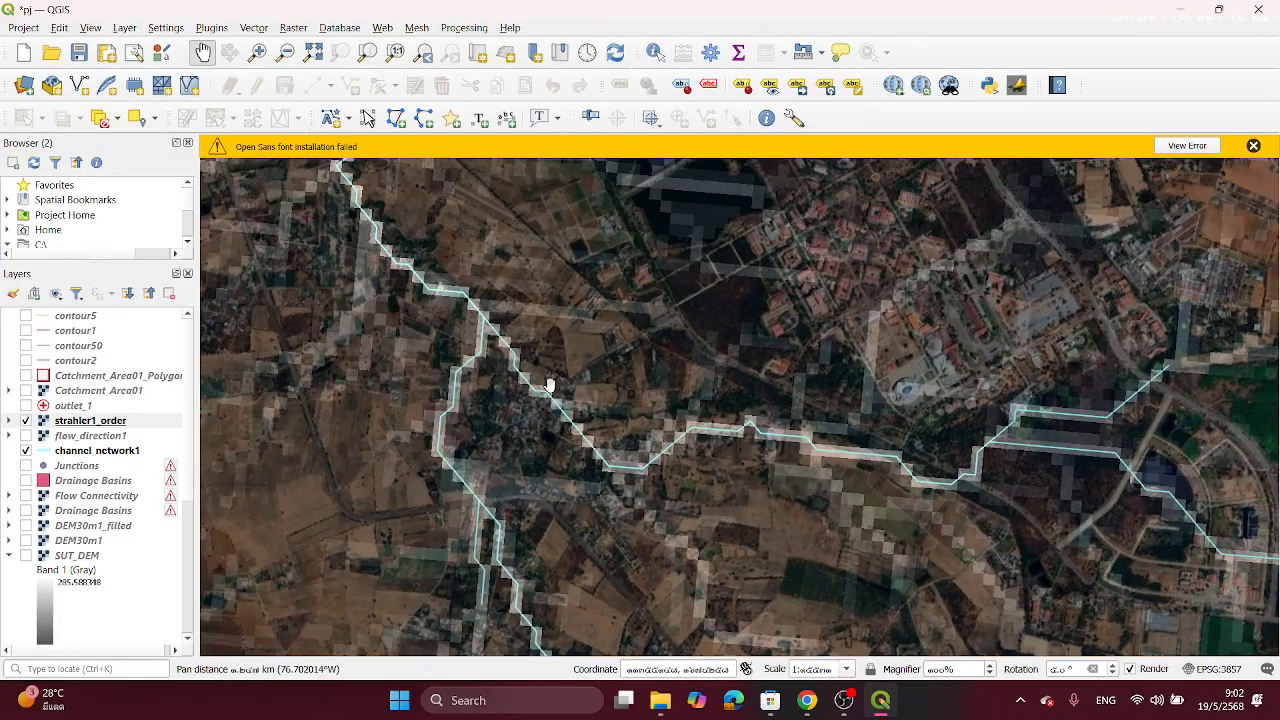
scroll(551, 385, up, 1)
drag(426, 246, 476, 304)
scroll(445, 291, up, 1)
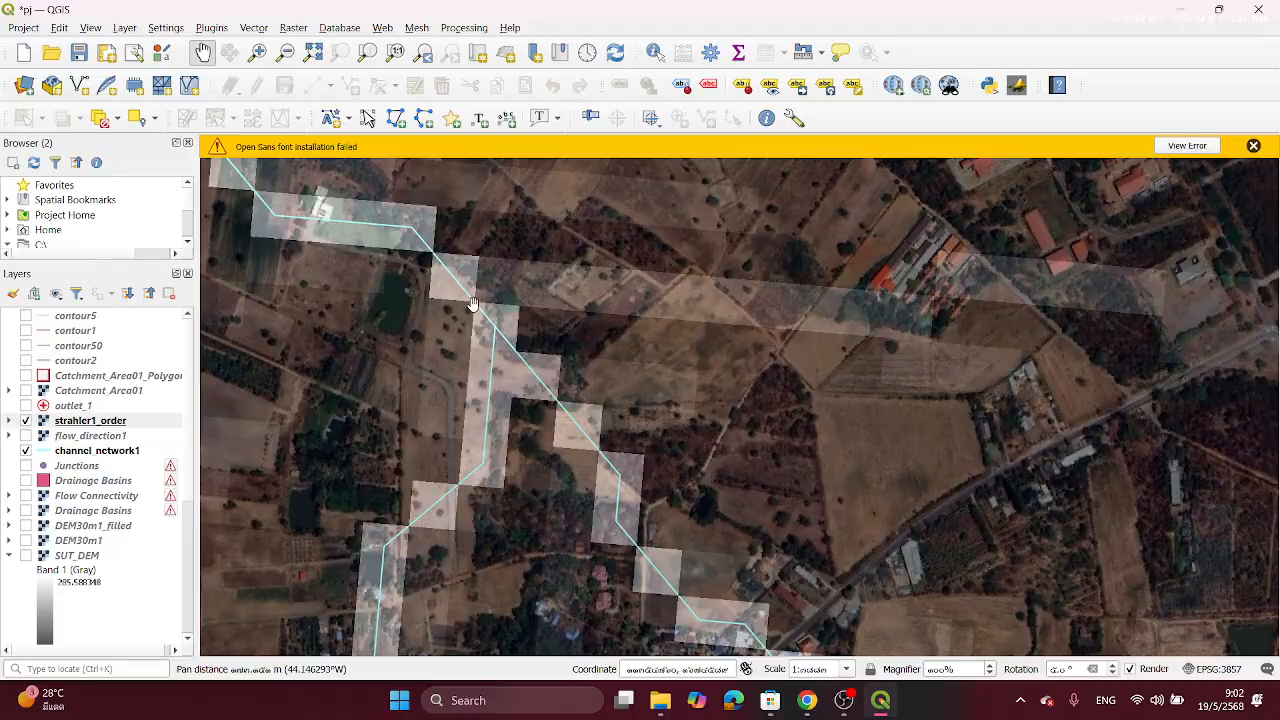
scroll(456, 287, up, 2)
drag(370, 283, 511, 390)
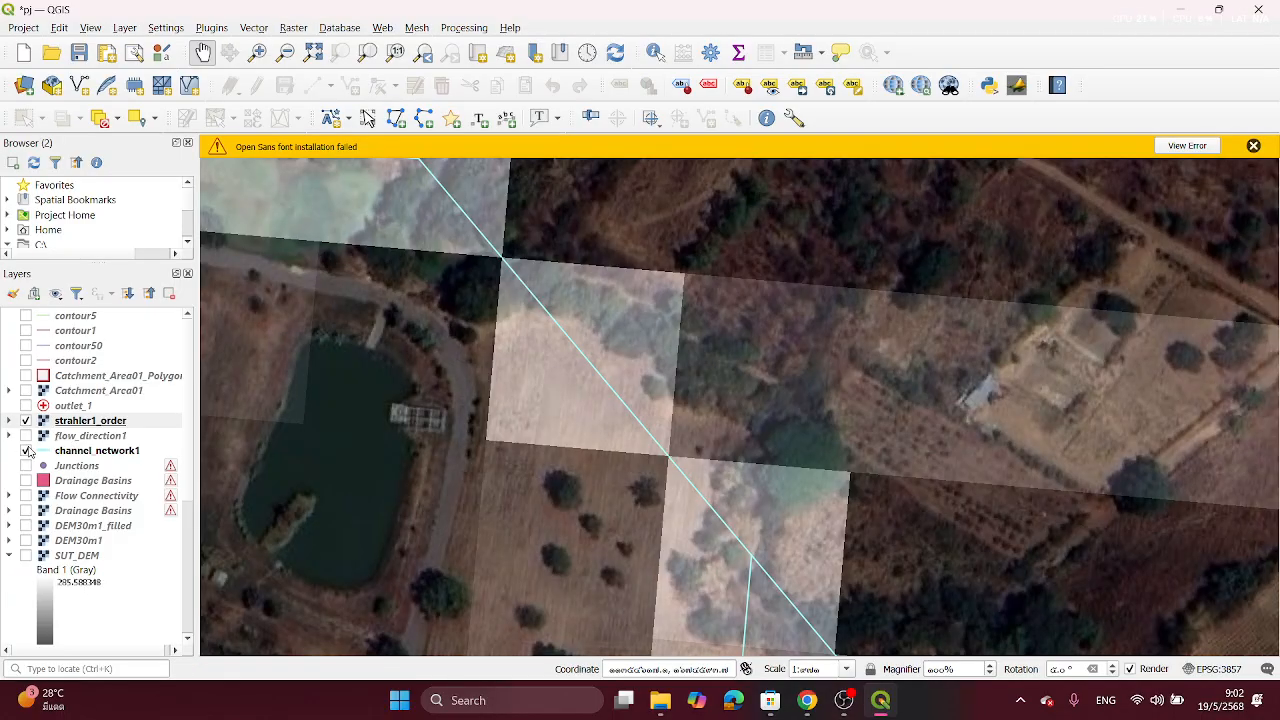
Step: Create a new point shapefile layer named outlet2 above channel_network1, using the project CRS EPSG:3857 - WGS 84 / Pseudo-Mercator
click(92, 451)
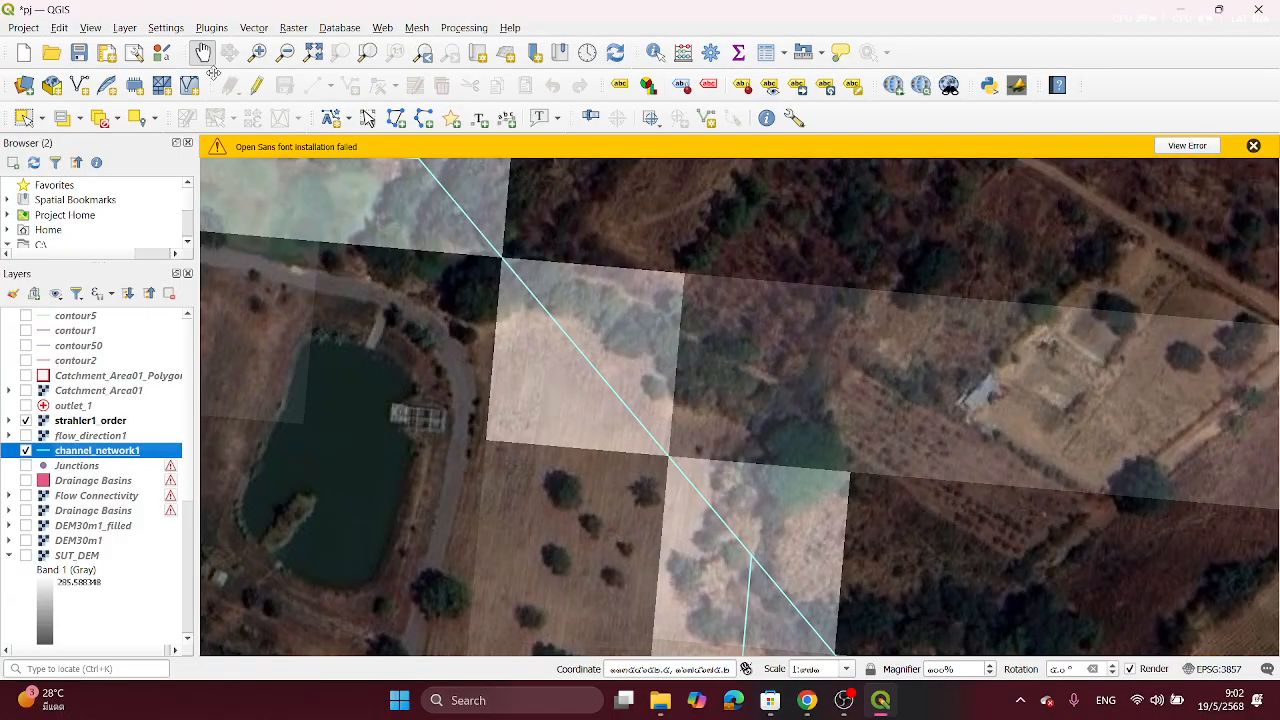
click(126, 28)
mouse_move(376, 68)
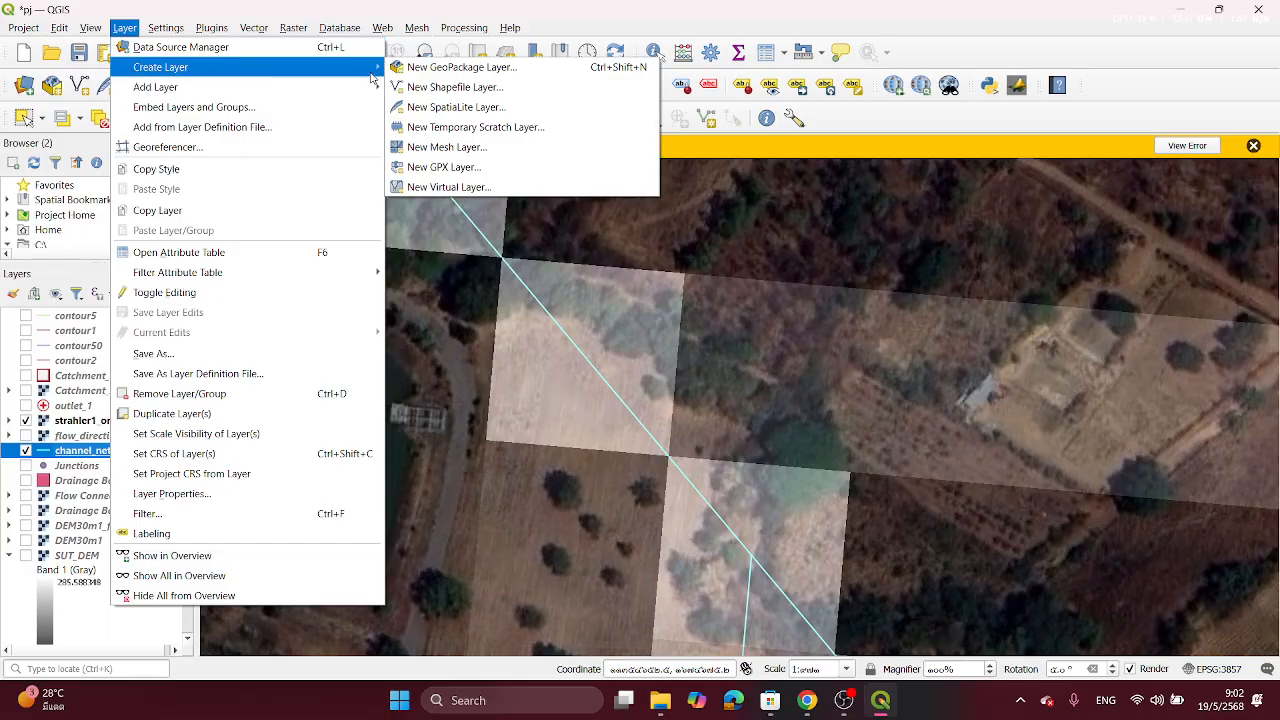
click(429, 89)
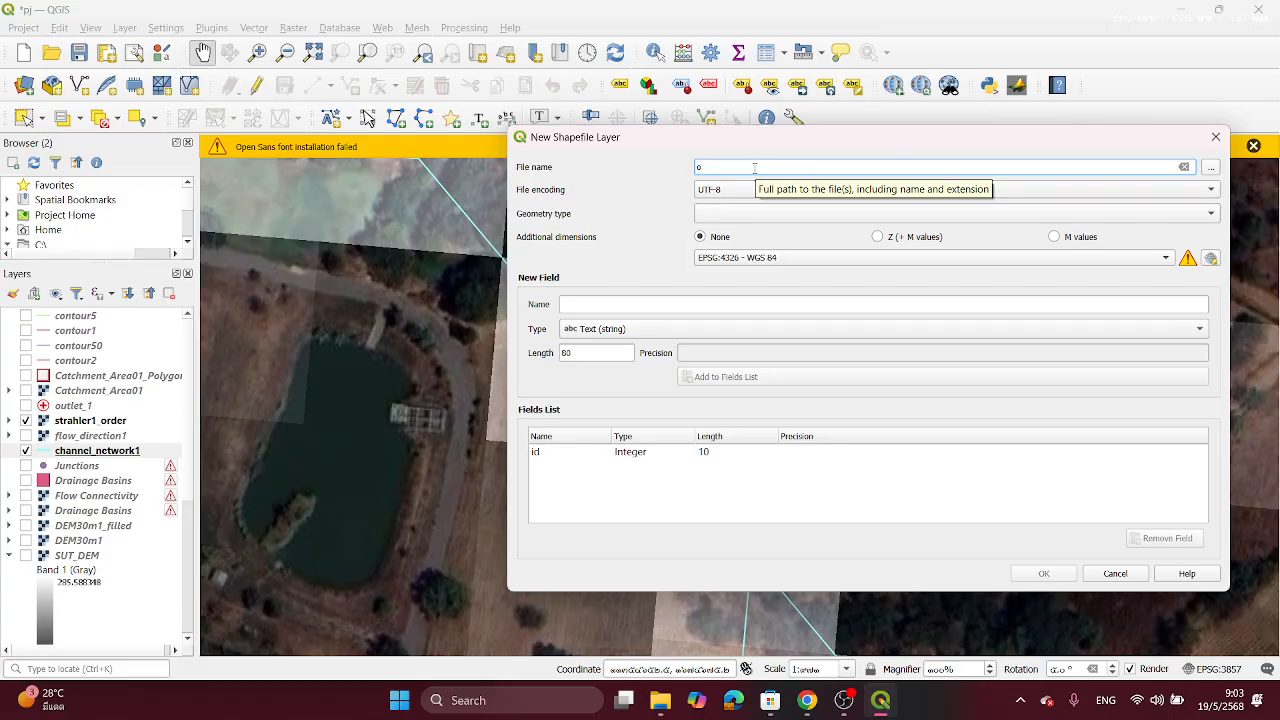
text(2)
click(735, 215)
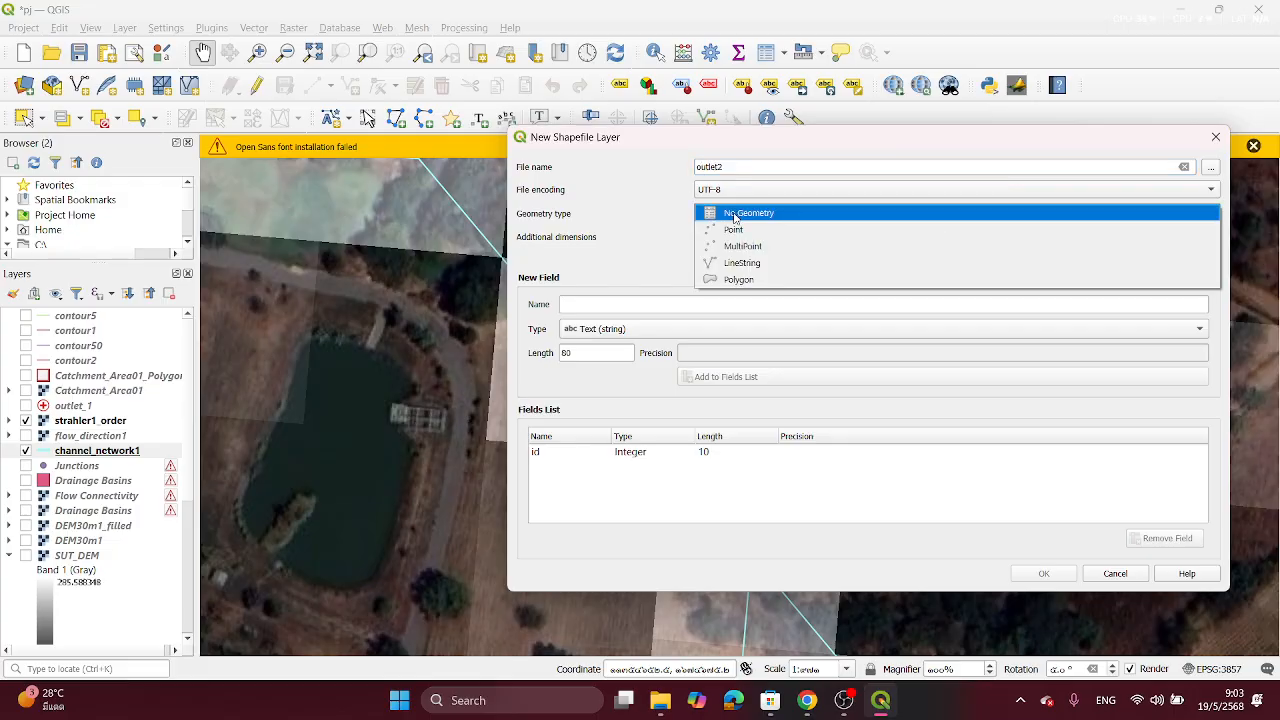
click(743, 230)
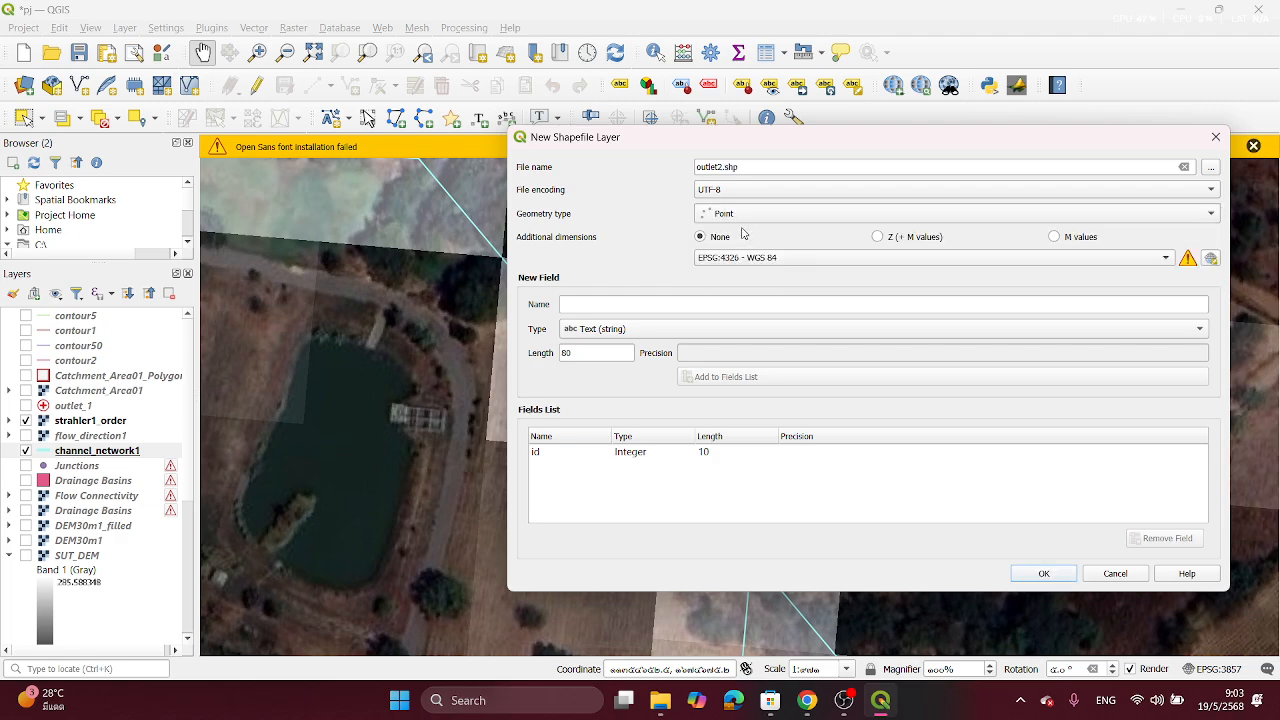
click(830, 260)
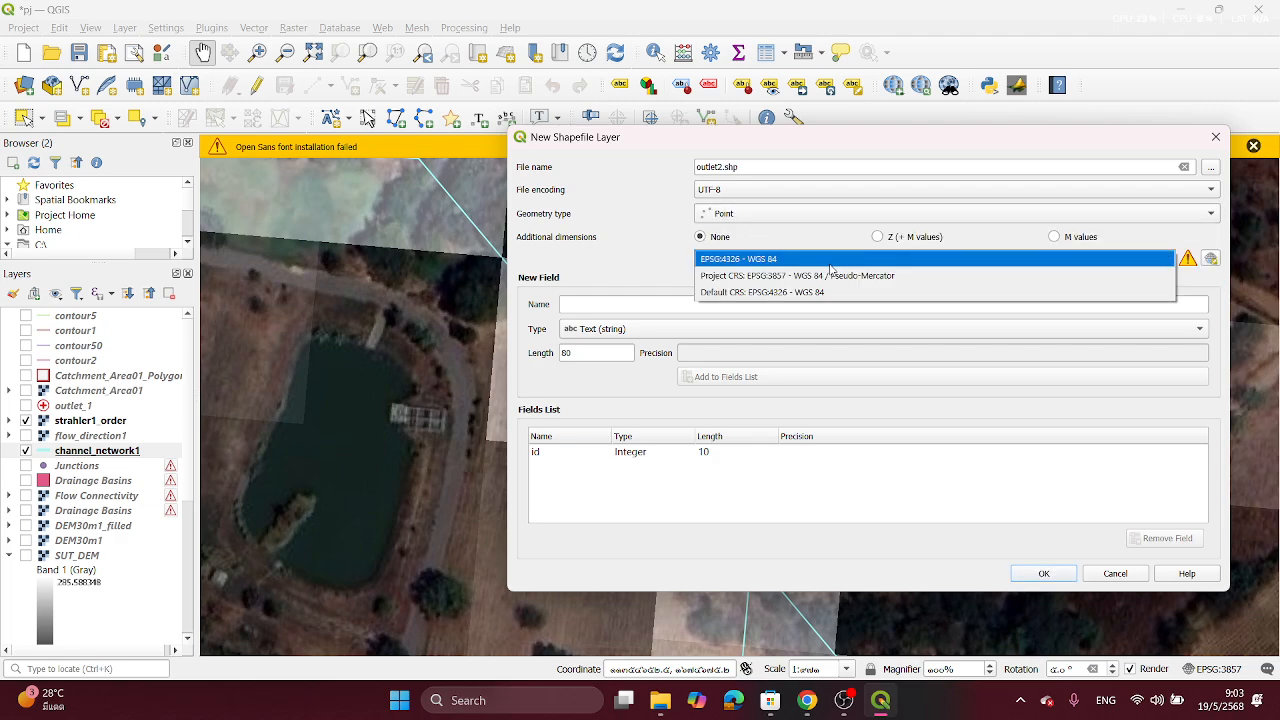
click(783, 276)
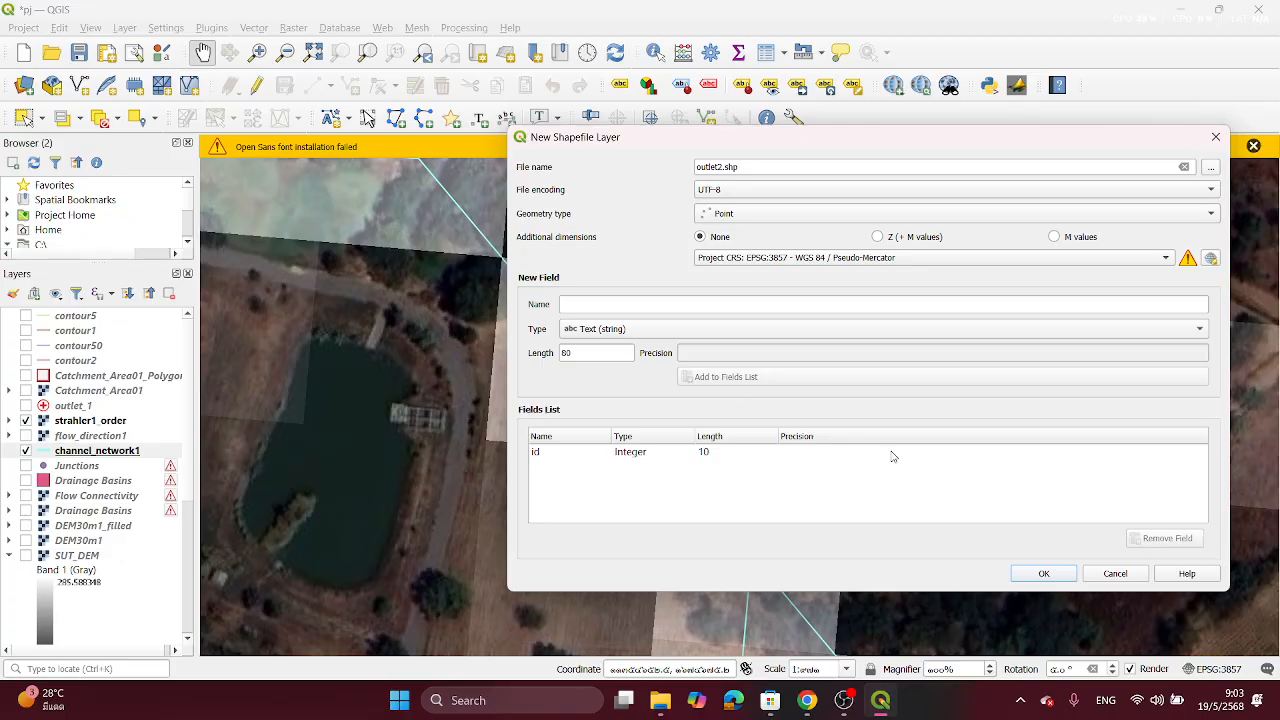
click(1044, 573)
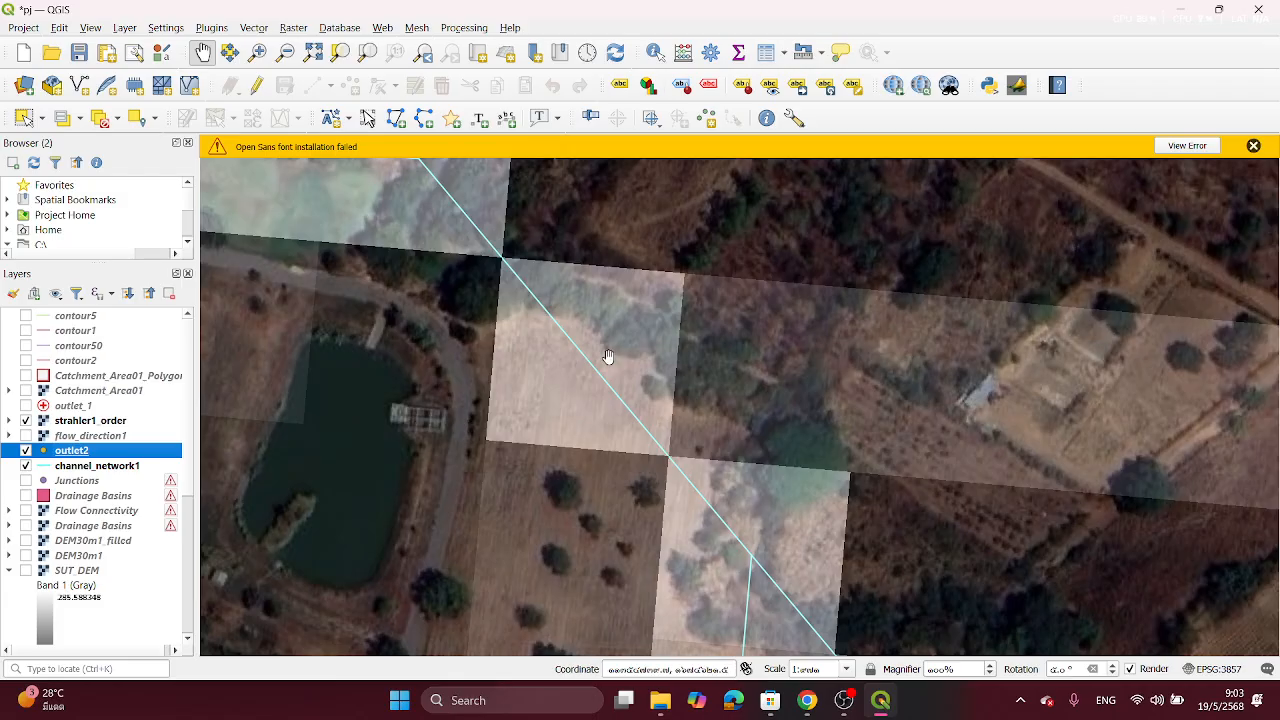
Step: Turn on editing for the channel_network1 and outlet2 layers, with the channel junction in view
scroll(735, 467, down, 1)
scroll(756, 537, up, 1)
drag(756, 530, 661, 402)
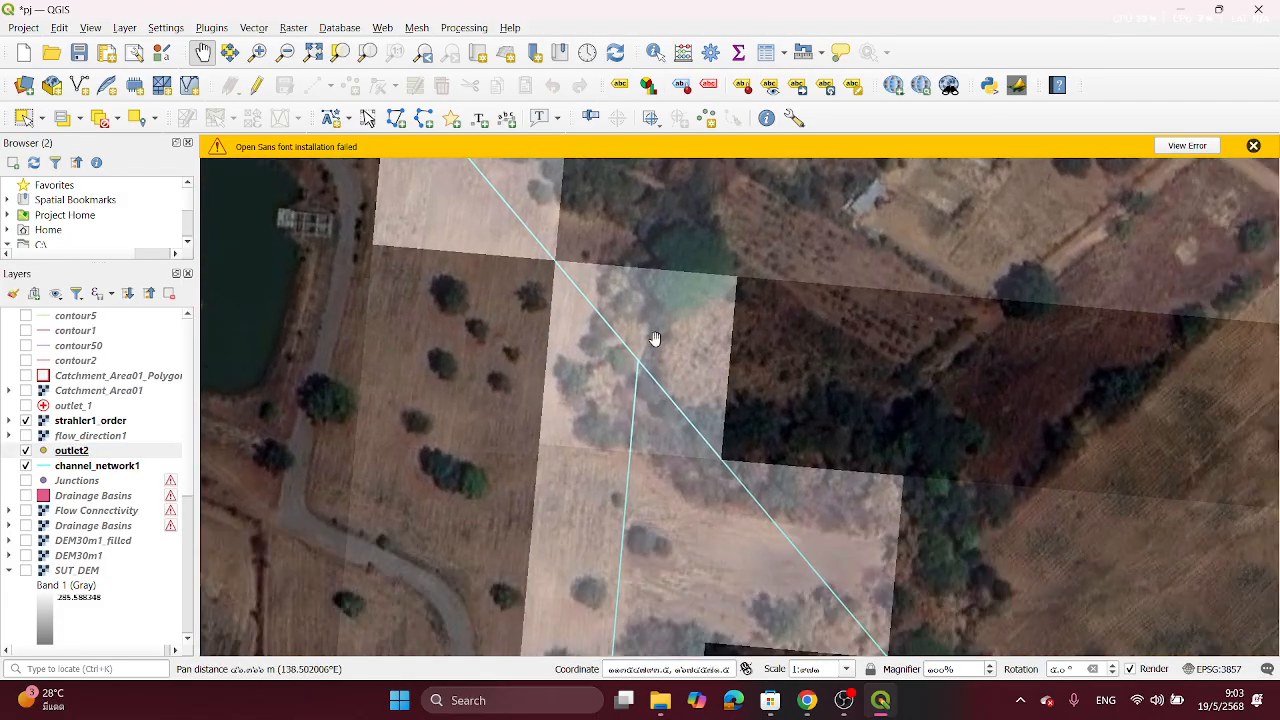
click(128, 466)
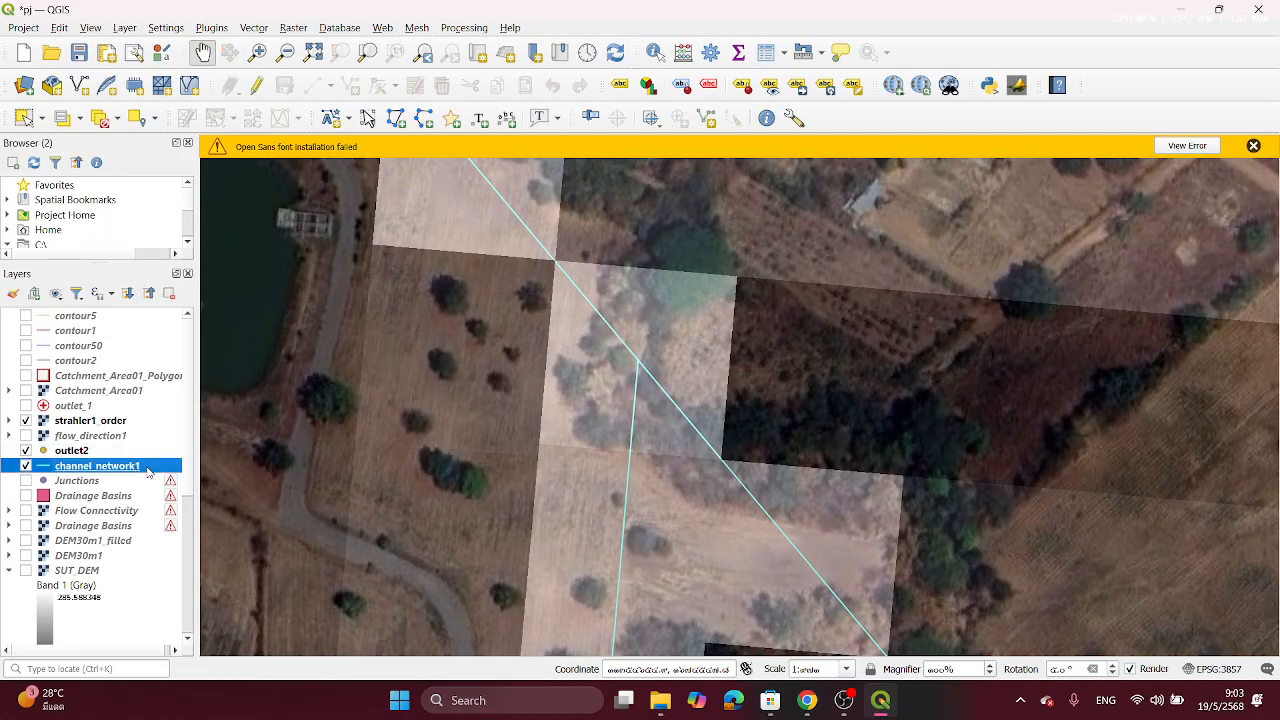
right_click(148, 471)
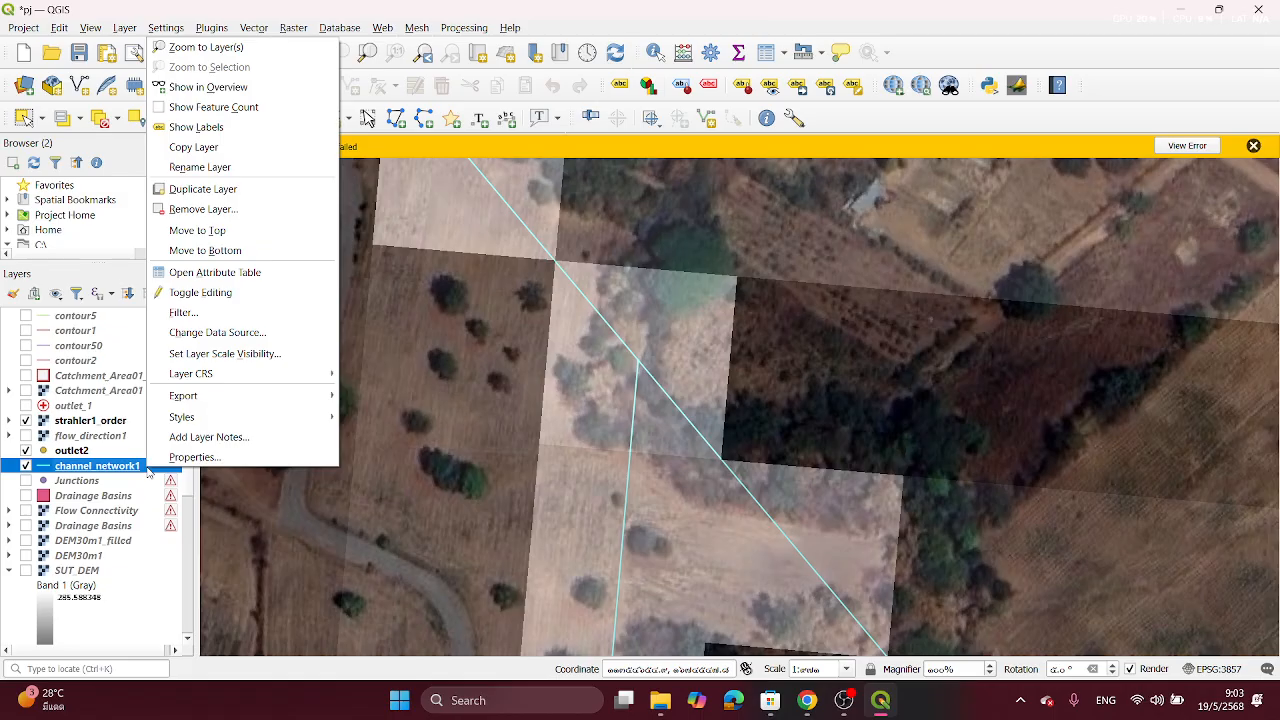
click(228, 292)
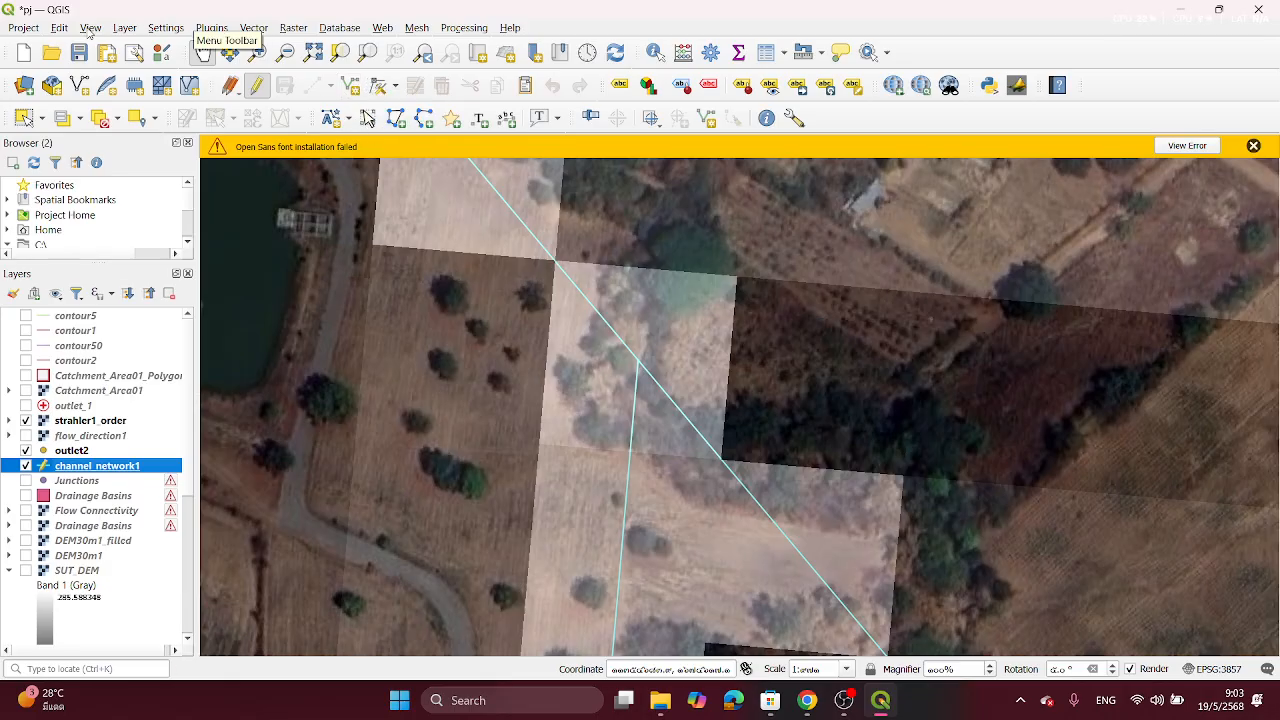
click(97, 455)
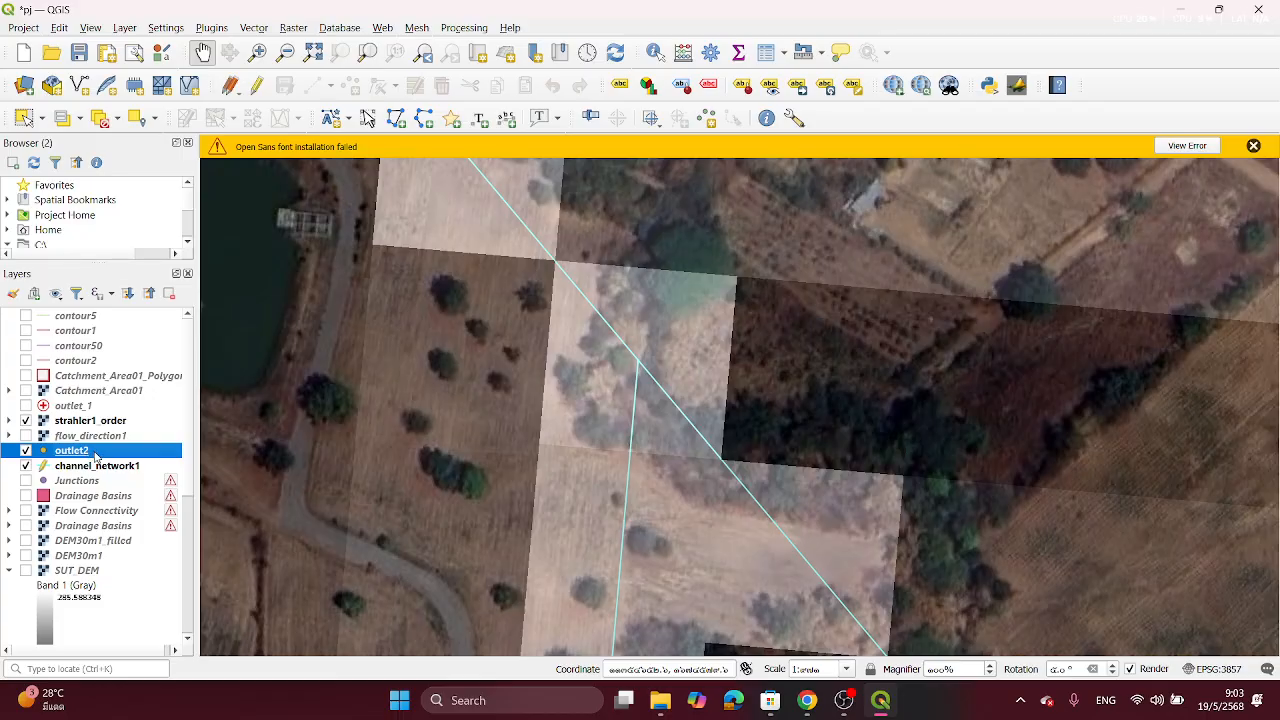
click(257, 86)
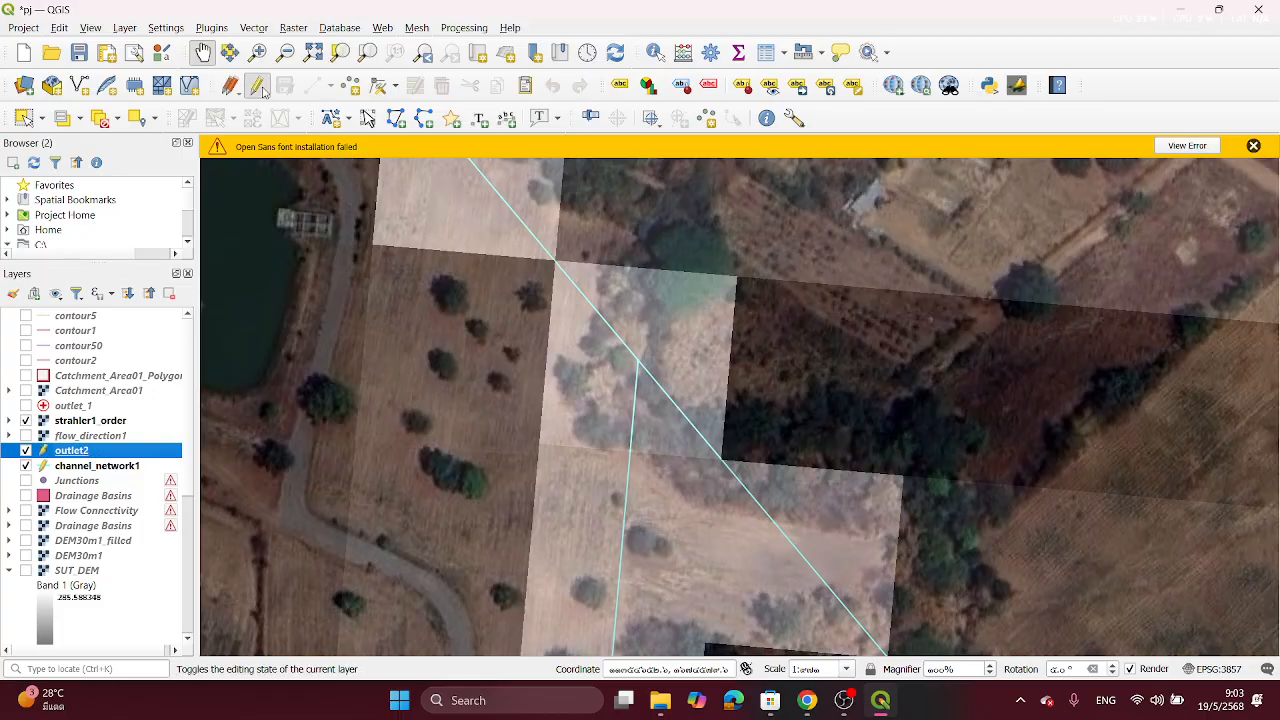
Step: Add a point with id 2 to outlet2 where the channel line crosses the raster cell corner northwest of the channel junction
click(352, 86)
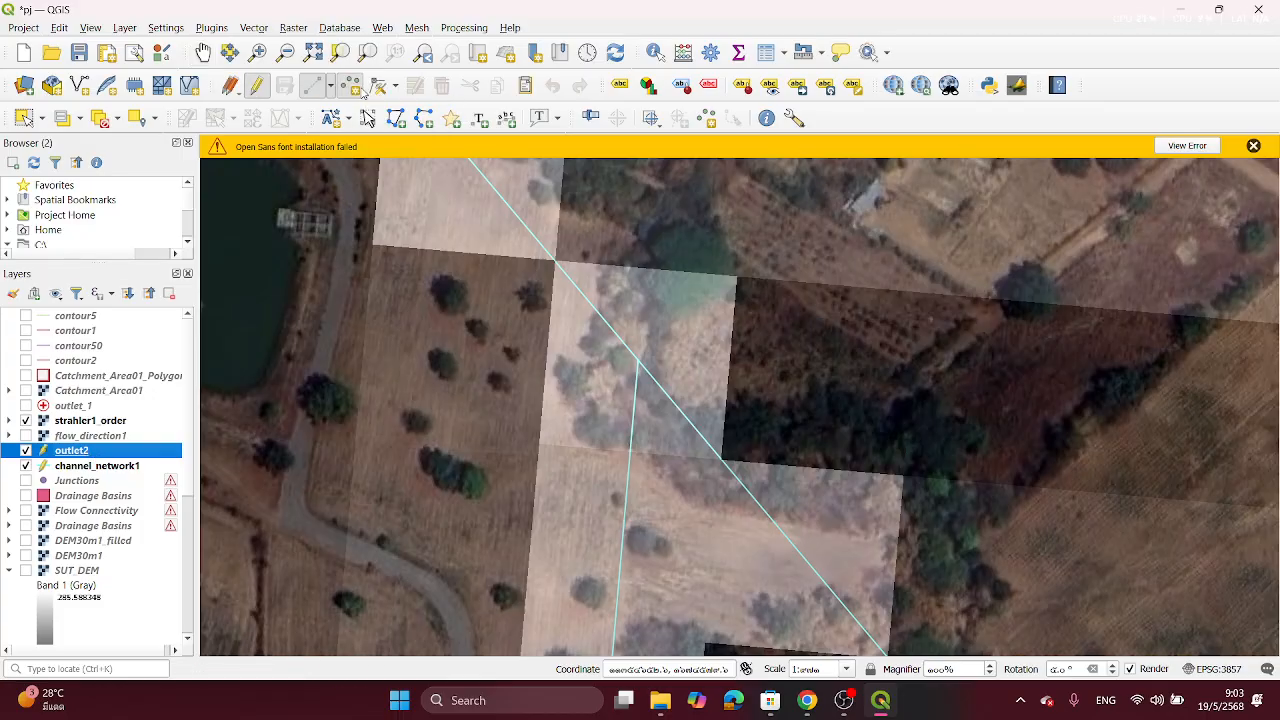
scroll(500, 388, down, 1)
drag(588, 386, 565, 350)
scroll(499, 268, up, 1)
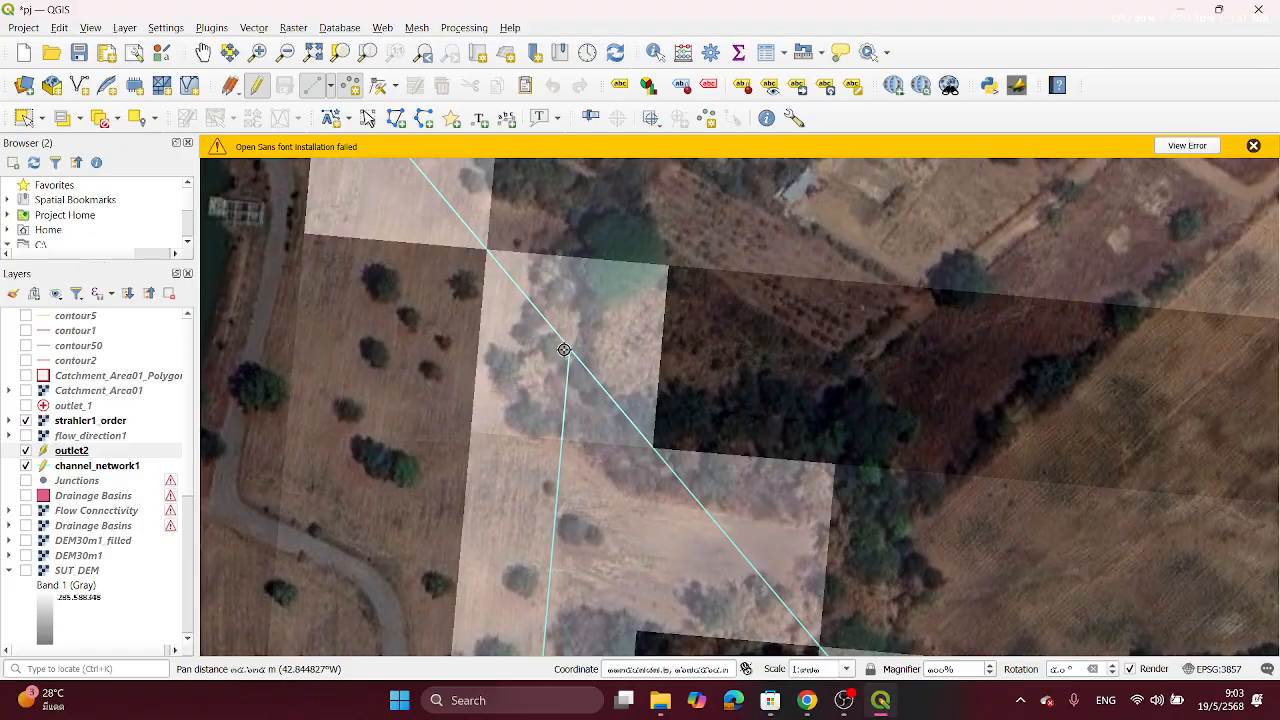
scroll(494, 263, up, 1)
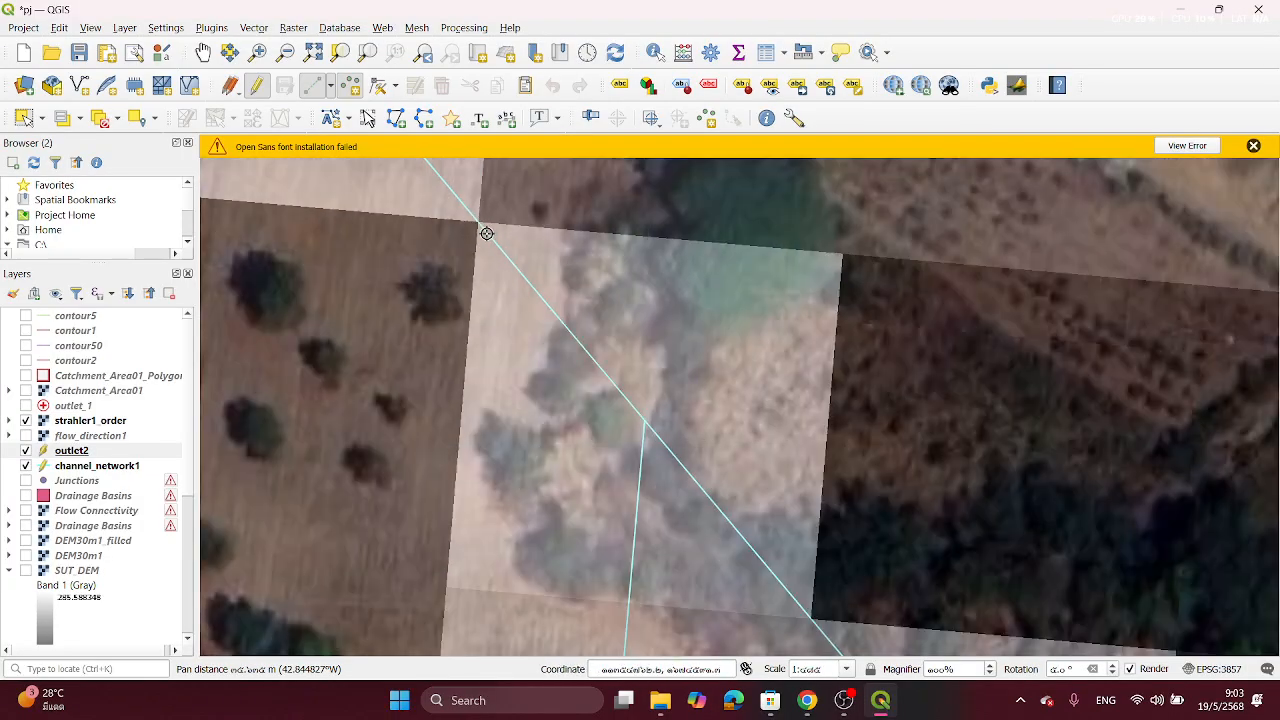
click(477, 222)
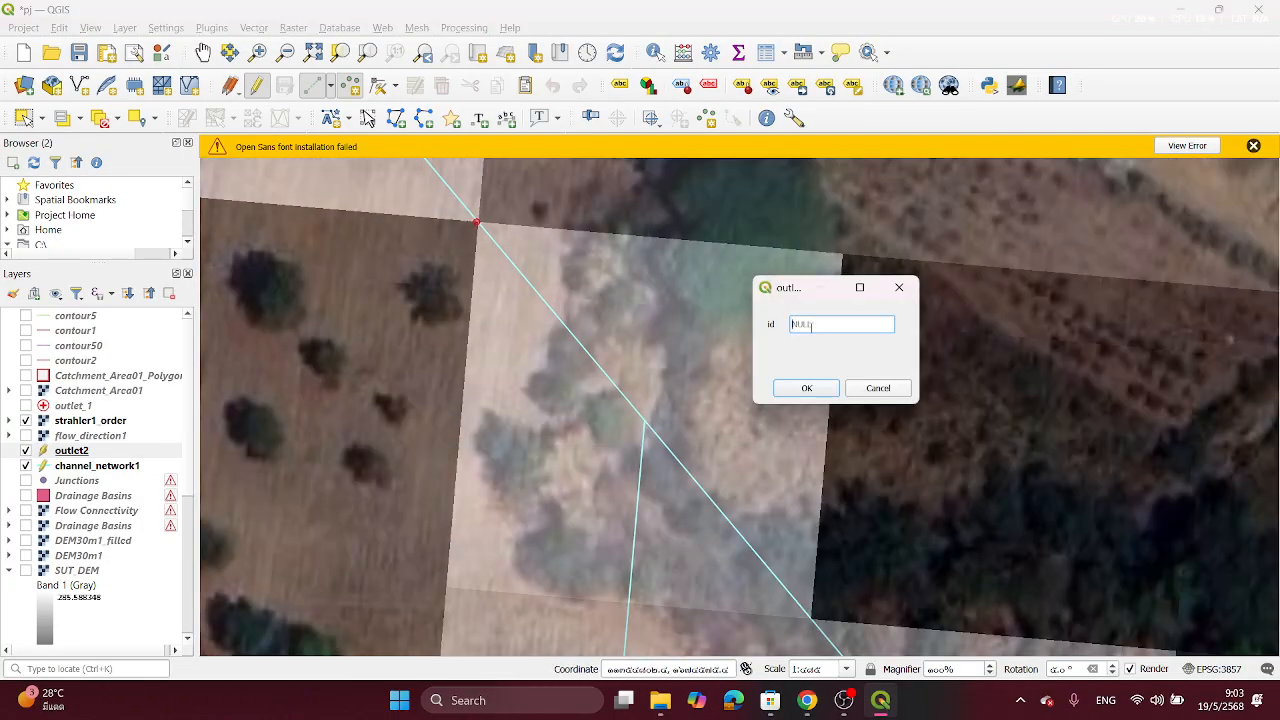
text(2)
drag(817, 290, 705, 265)
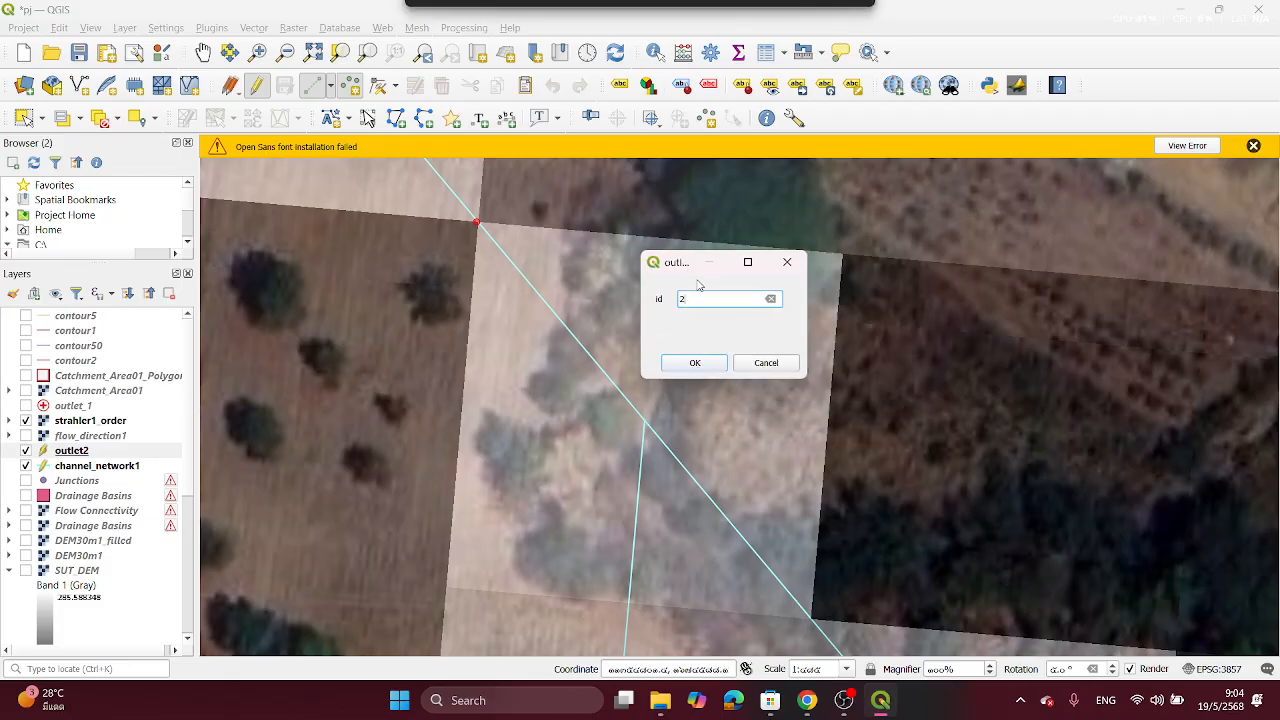
click(703, 362)
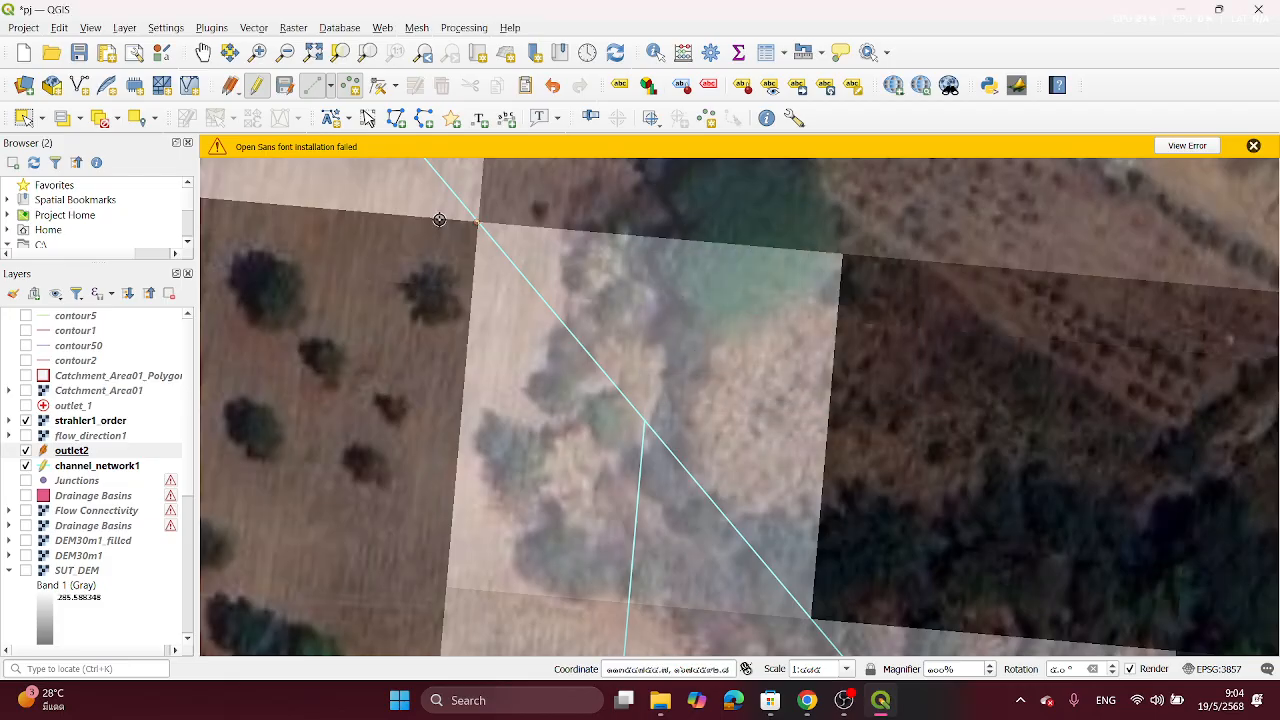
Step: Check the new point's position up close and try to stop editing outlet2, saving its changes
scroll(507, 265, up, 5)
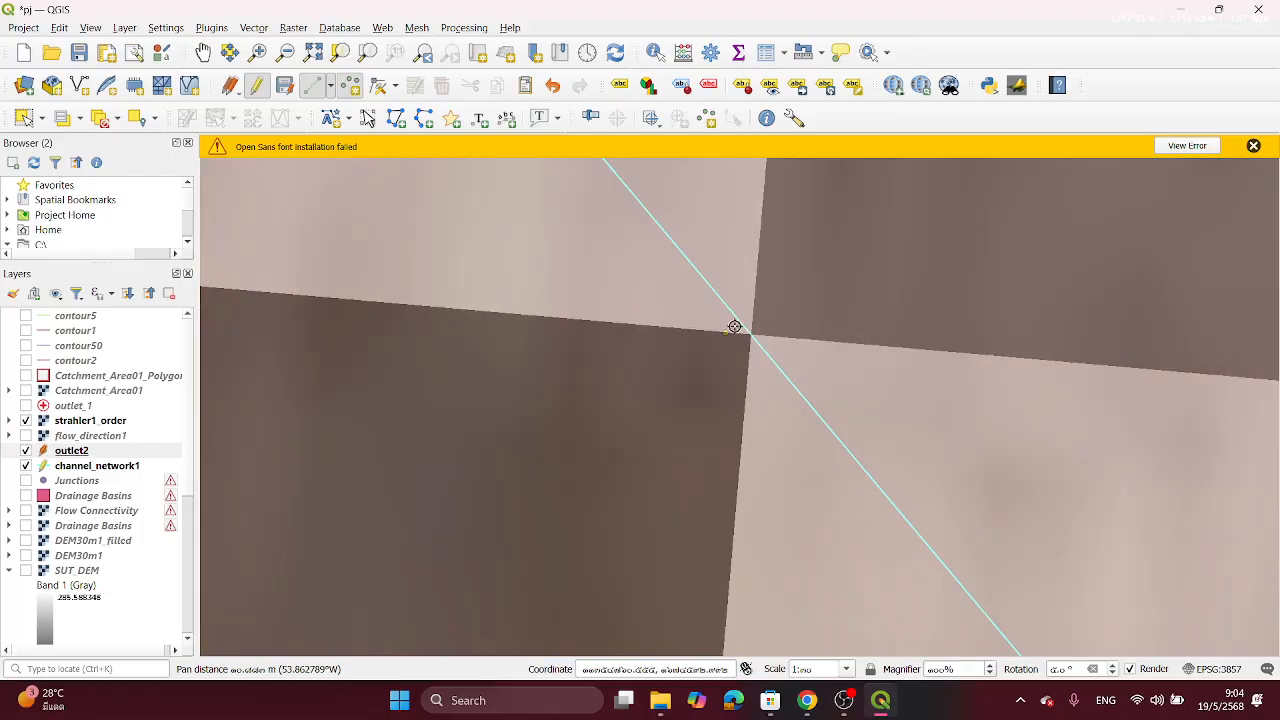
click(203, 53)
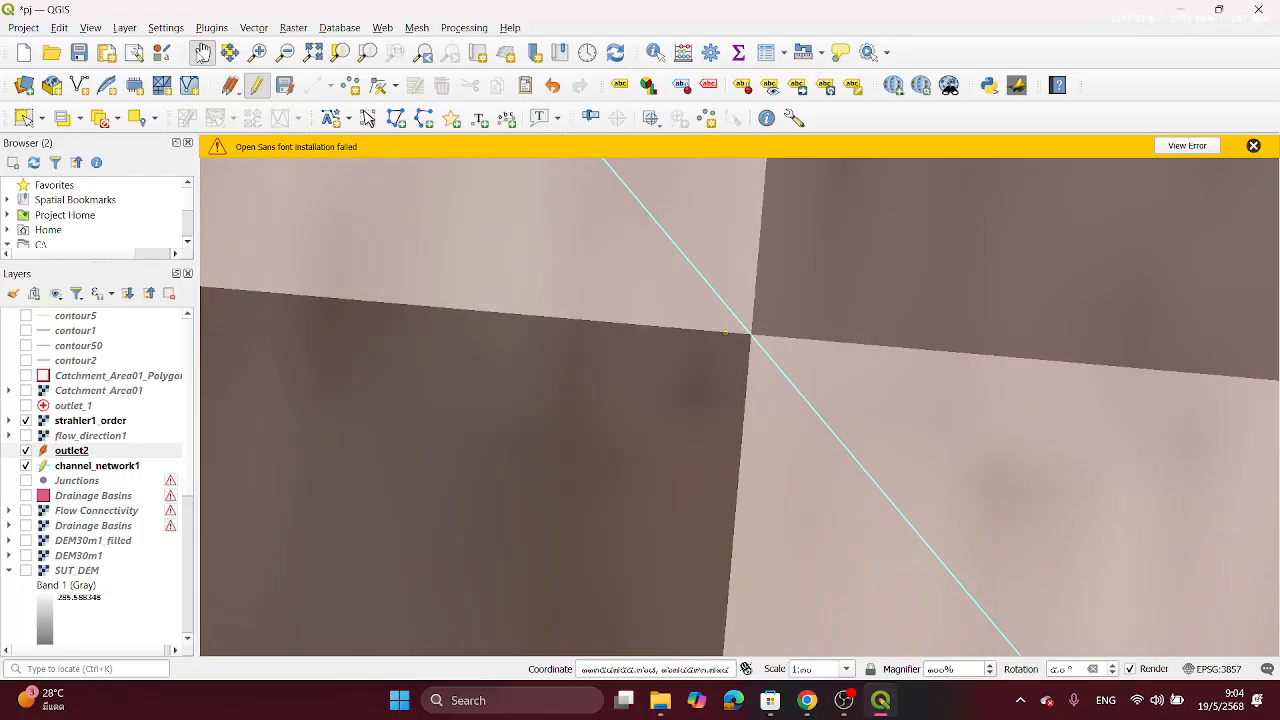
drag(731, 339, 705, 336)
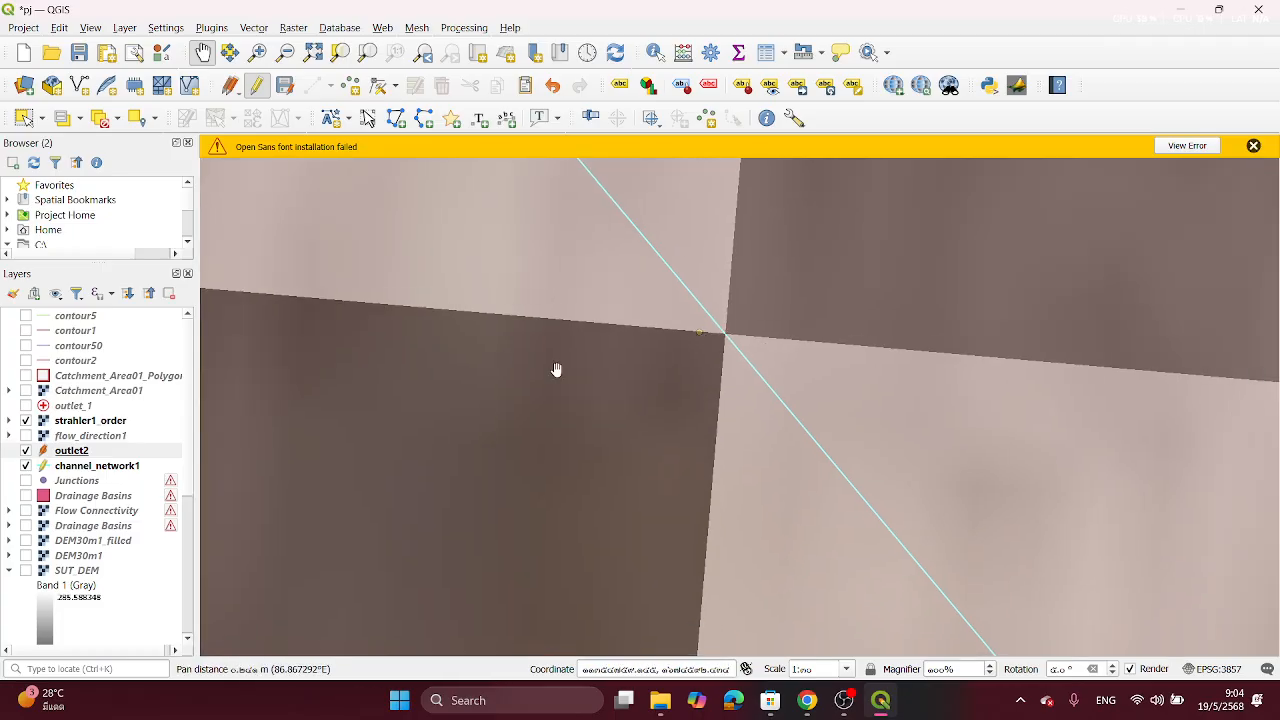
click(78, 452)
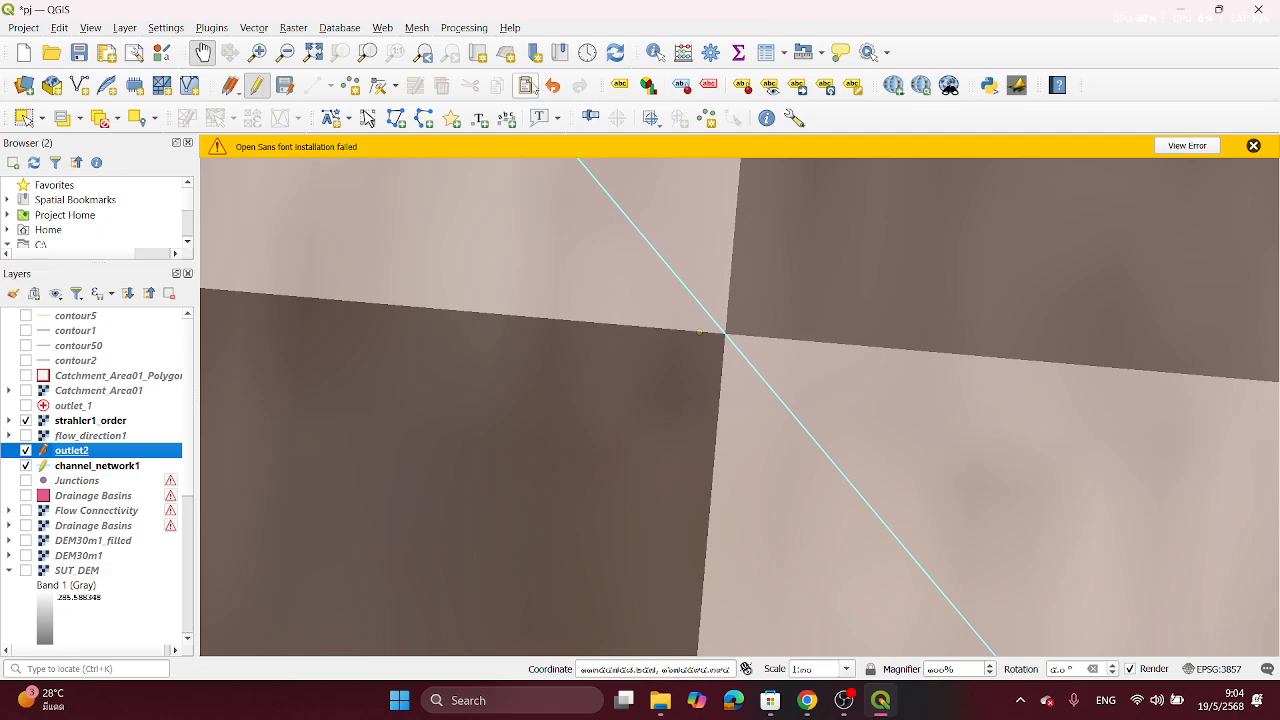
click(244, 94)
click(256, 88)
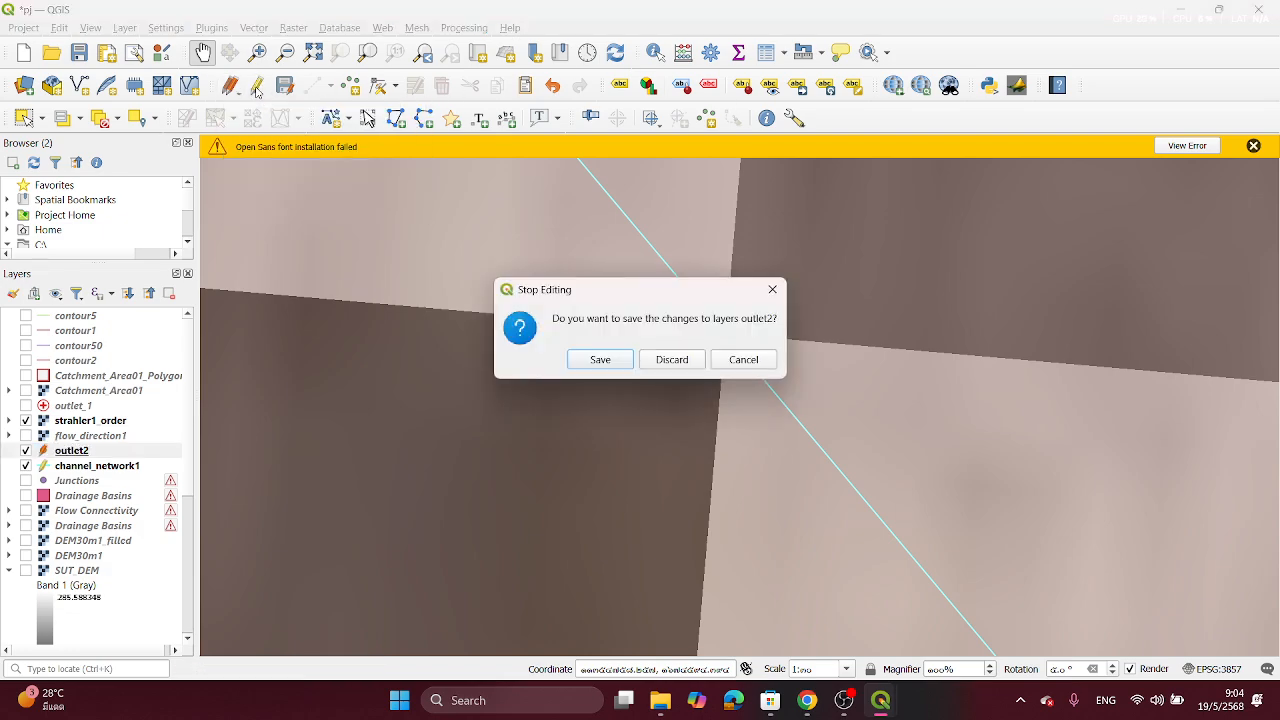
click(600, 359)
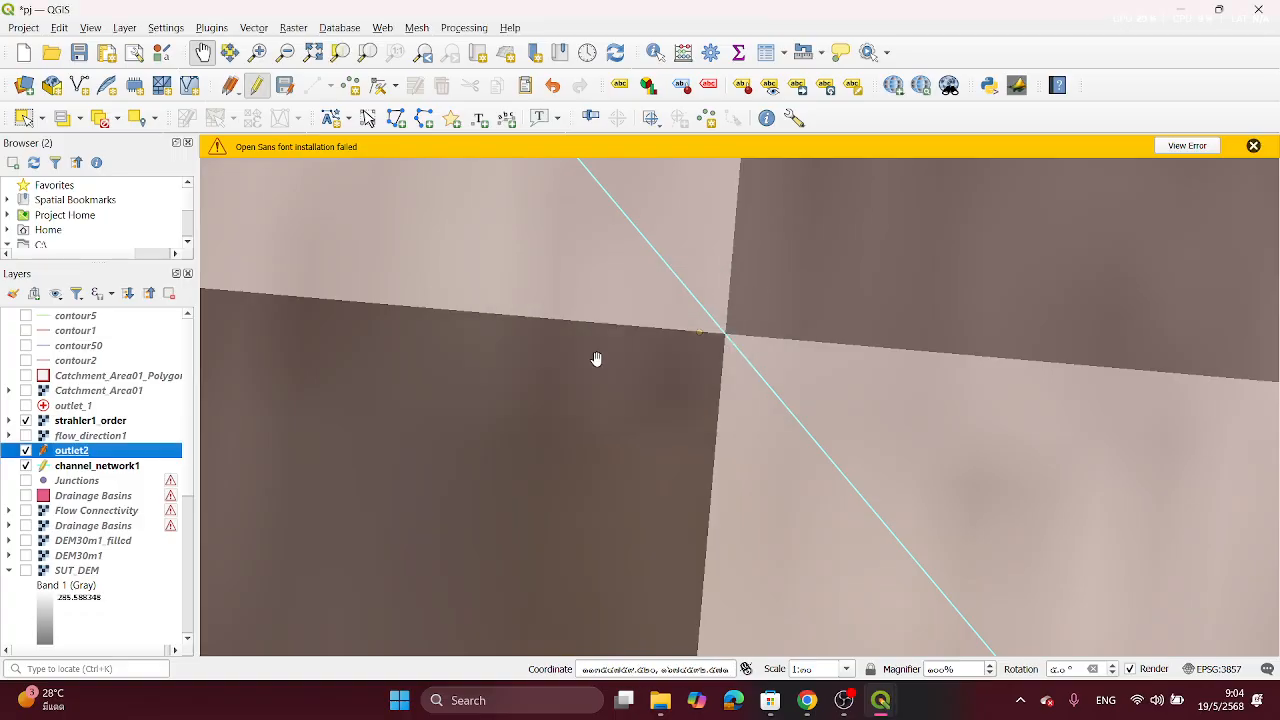
double_click(145, 451)
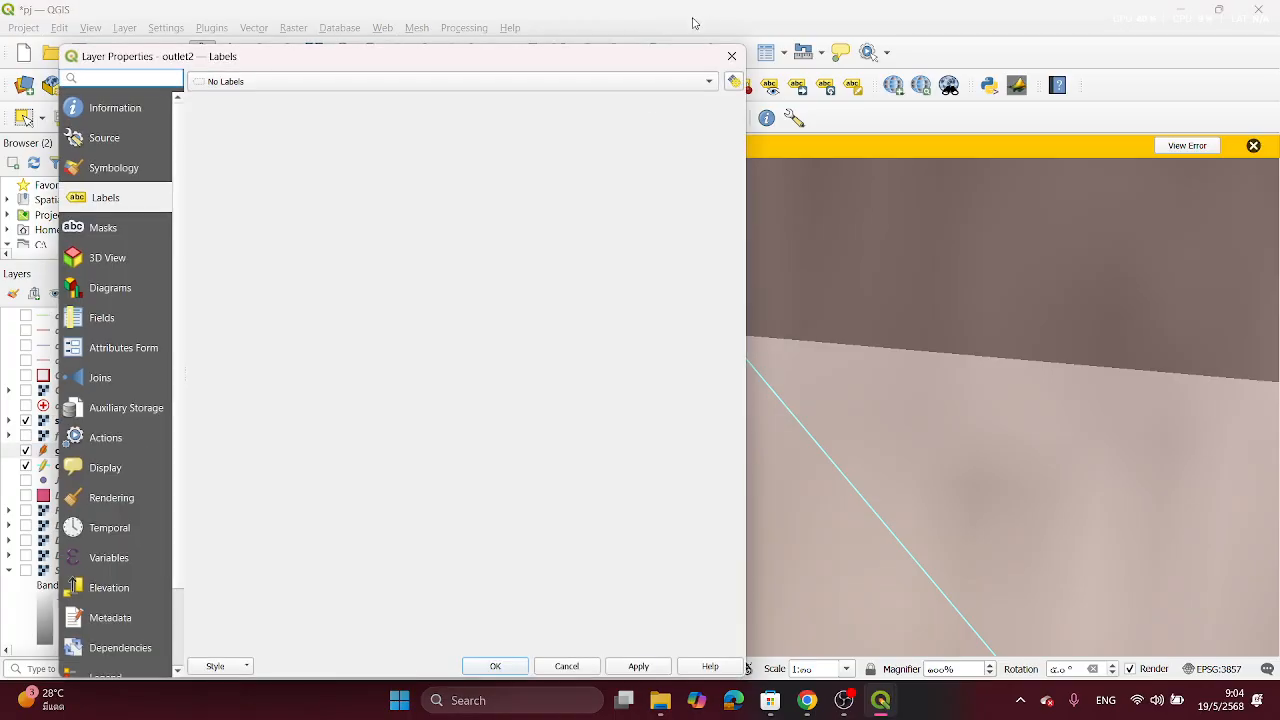
click(116, 170)
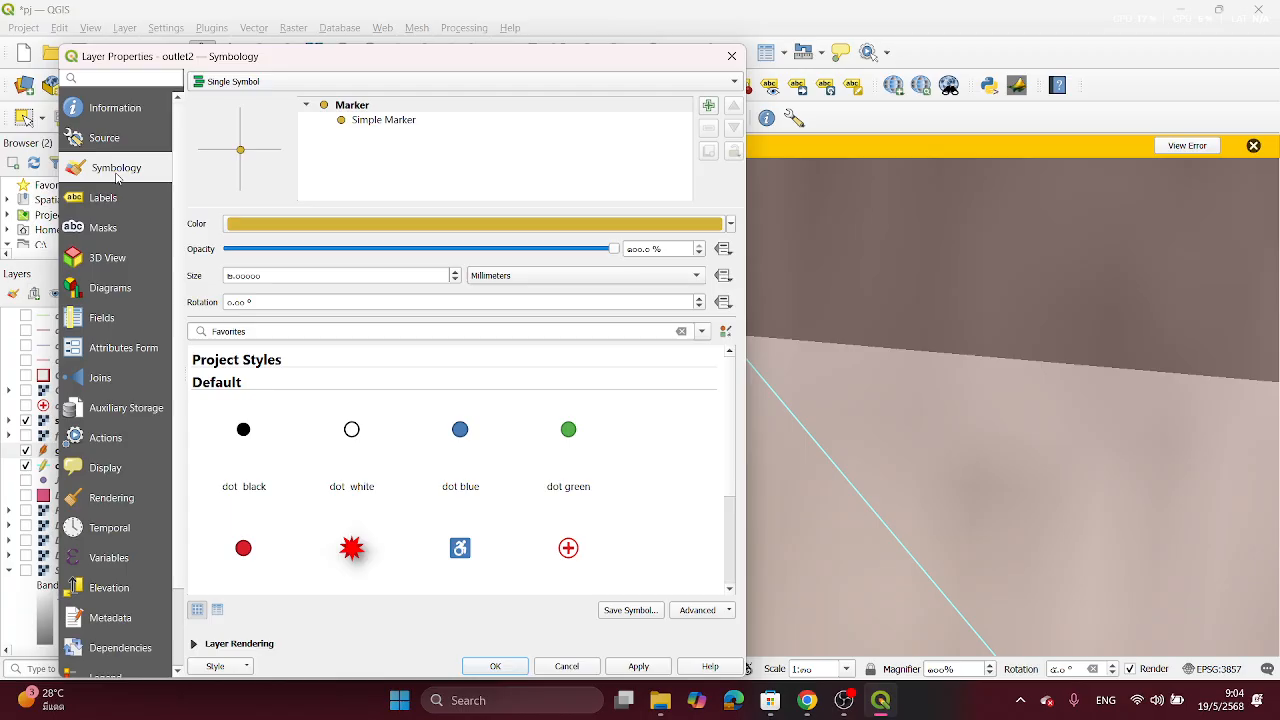
click(732, 56)
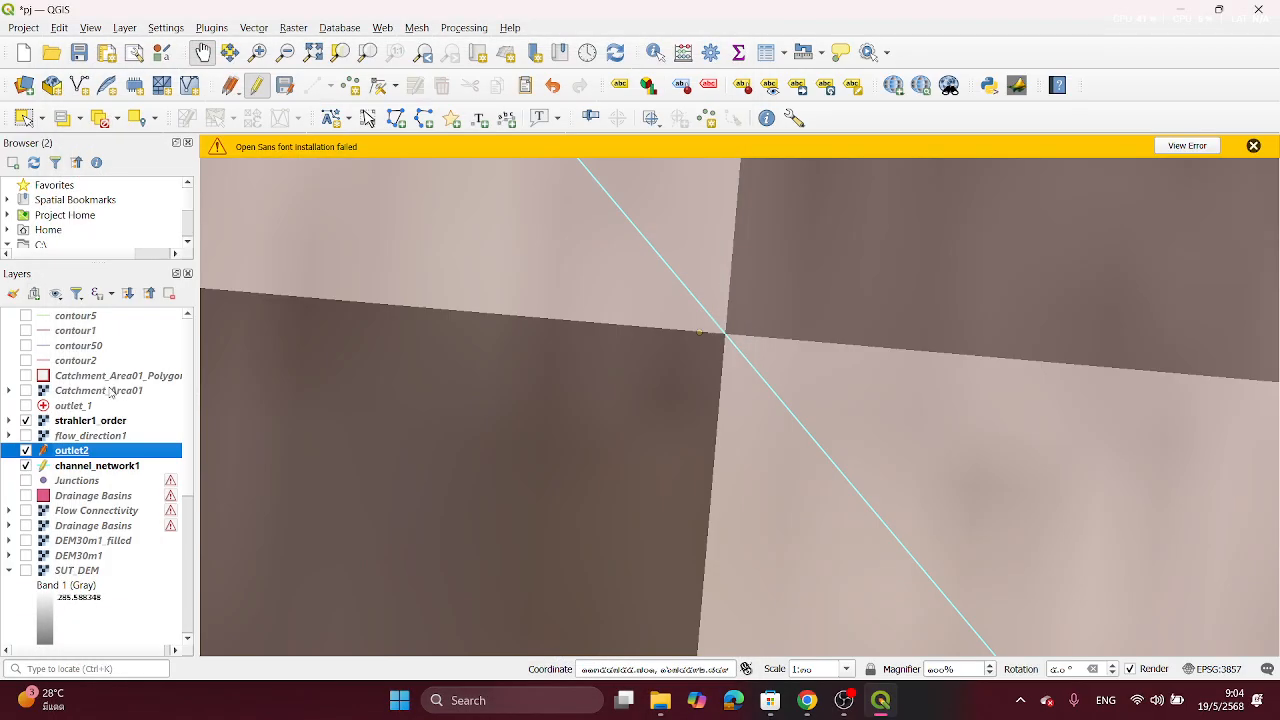
Step: Open the symbology settings of the outlet2 layer and browse the favourite marker styles
double_click(116, 451)
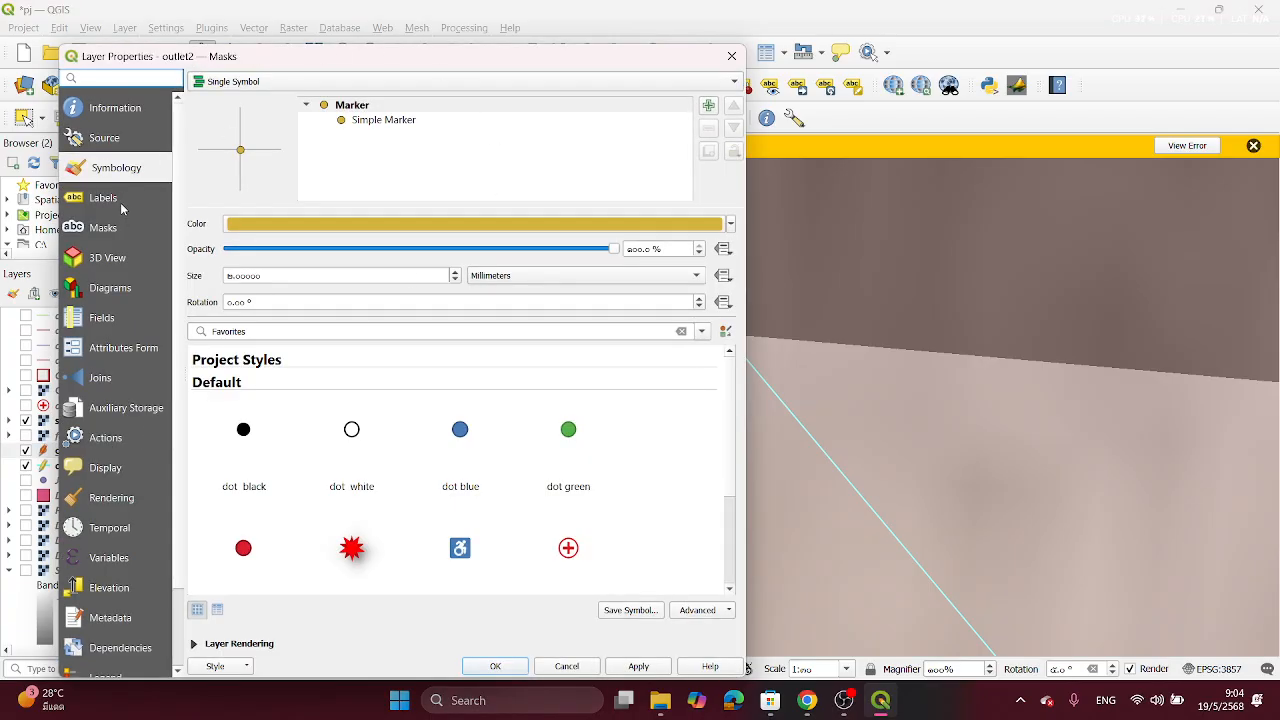
click(118, 228)
click(115, 198)
click(122, 291)
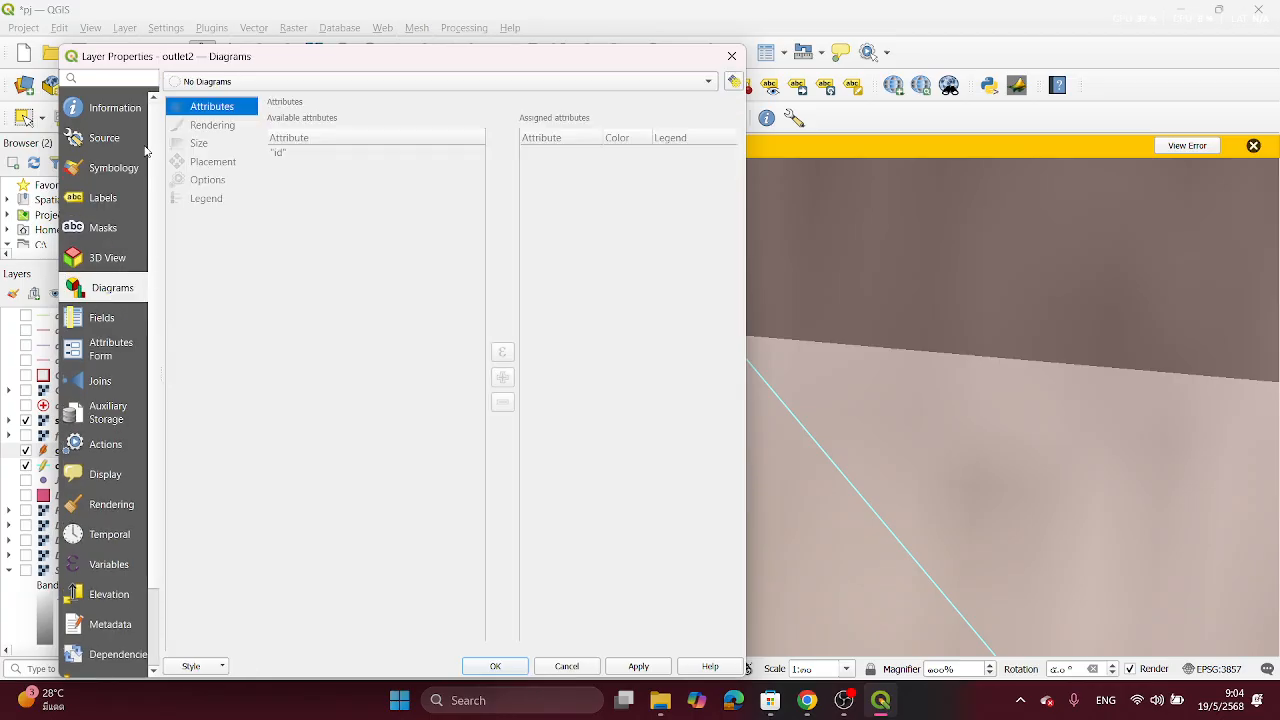
click(120, 172)
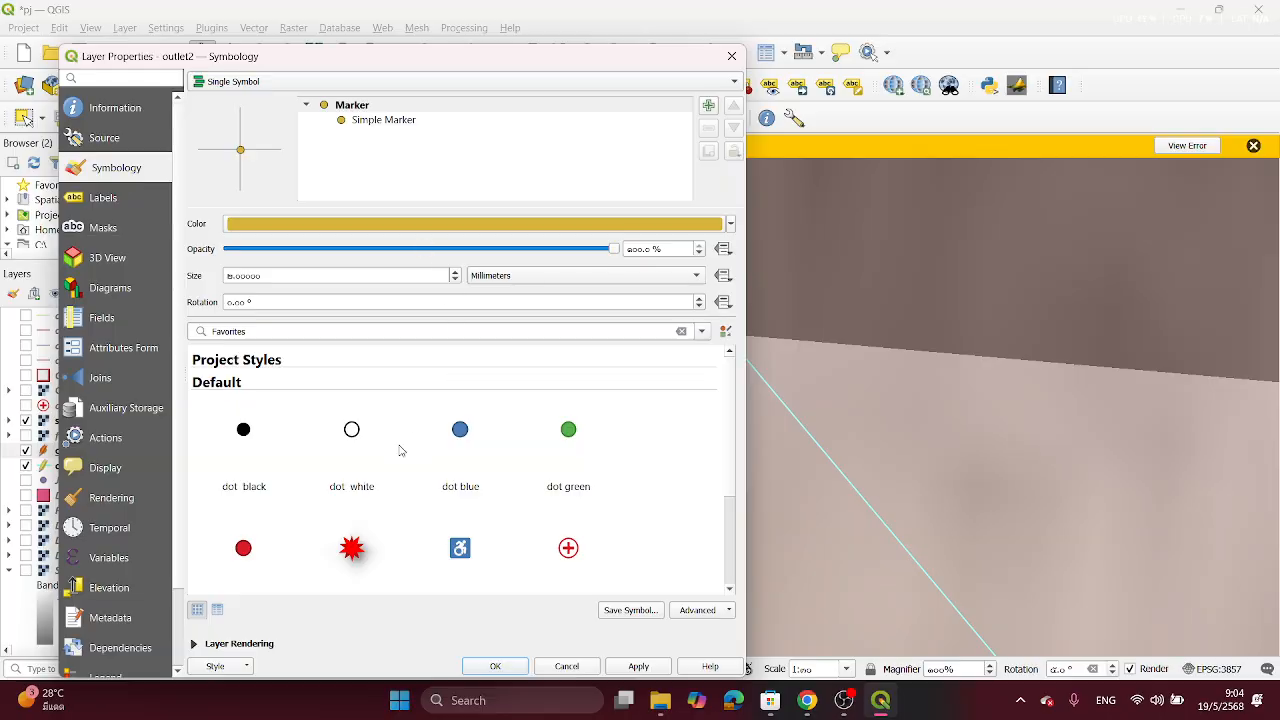
scroll(420, 523, down, 2)
scroll(421, 524, up, 2)
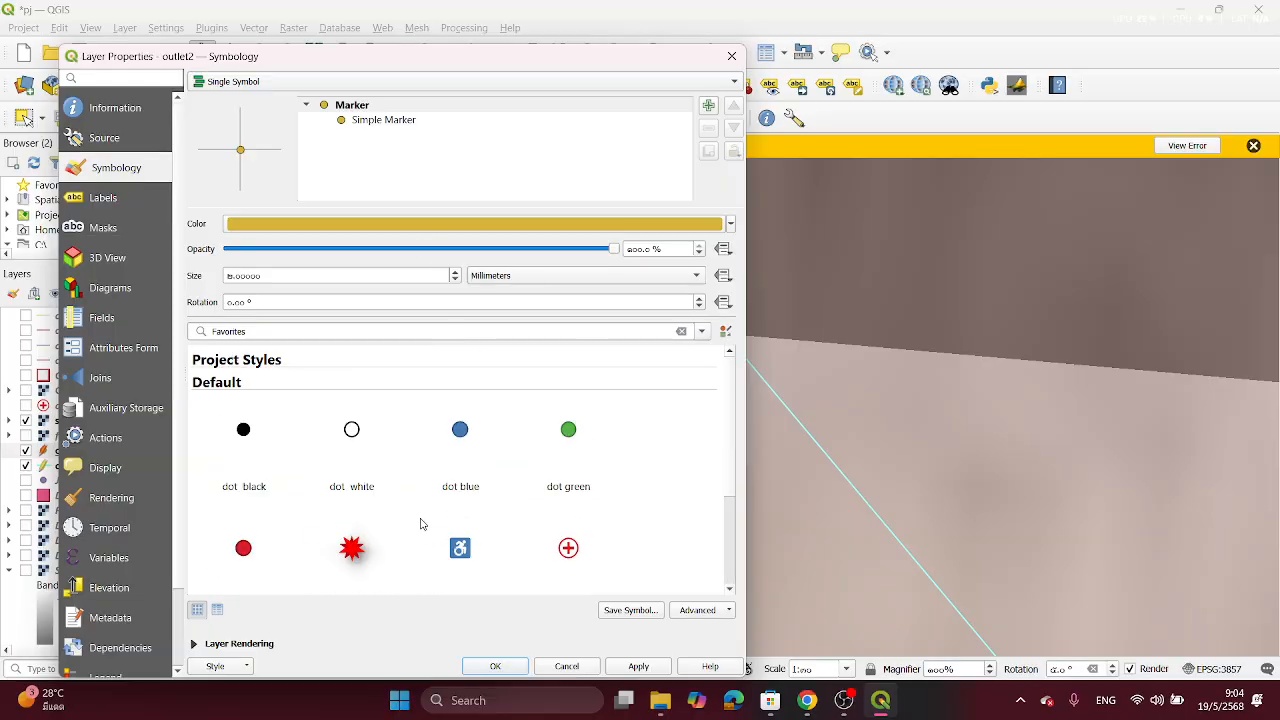
Step: Try the dot white marker for outlet2 with the standard blue colour #1f78b4
click(353, 430)
click(256, 430)
click(352, 438)
click(571, 224)
click(479, 336)
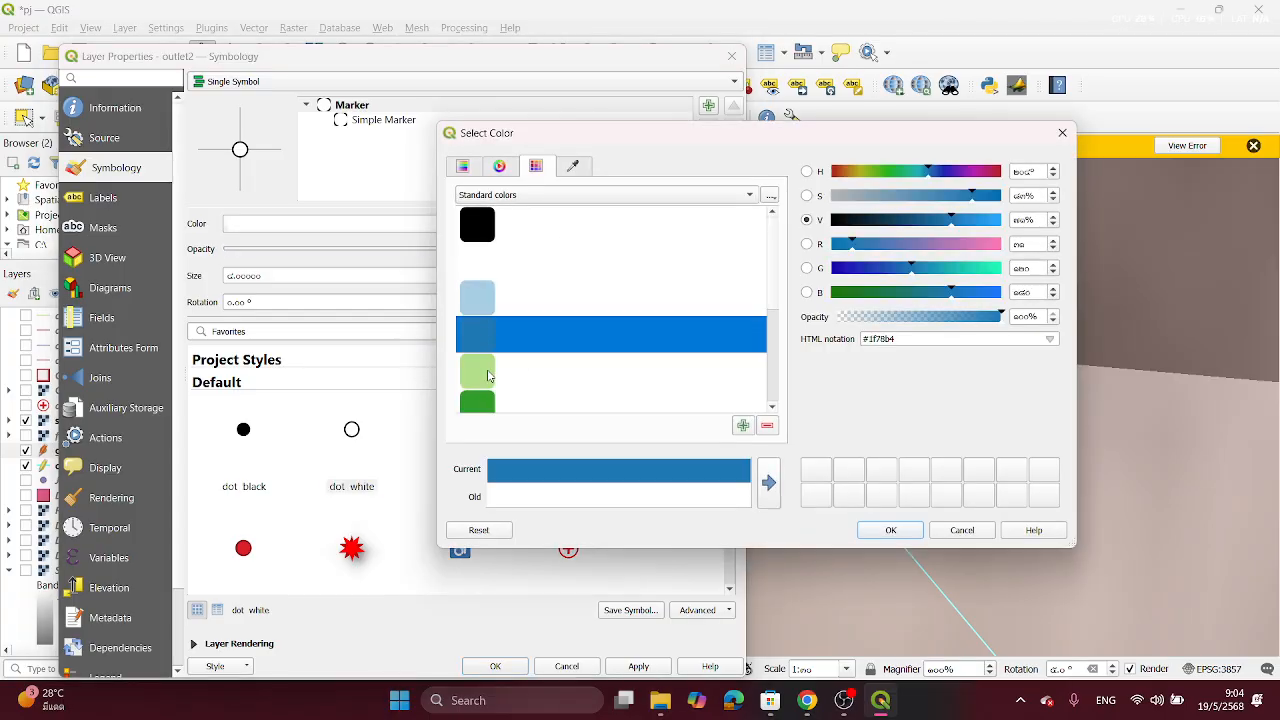
click(890, 530)
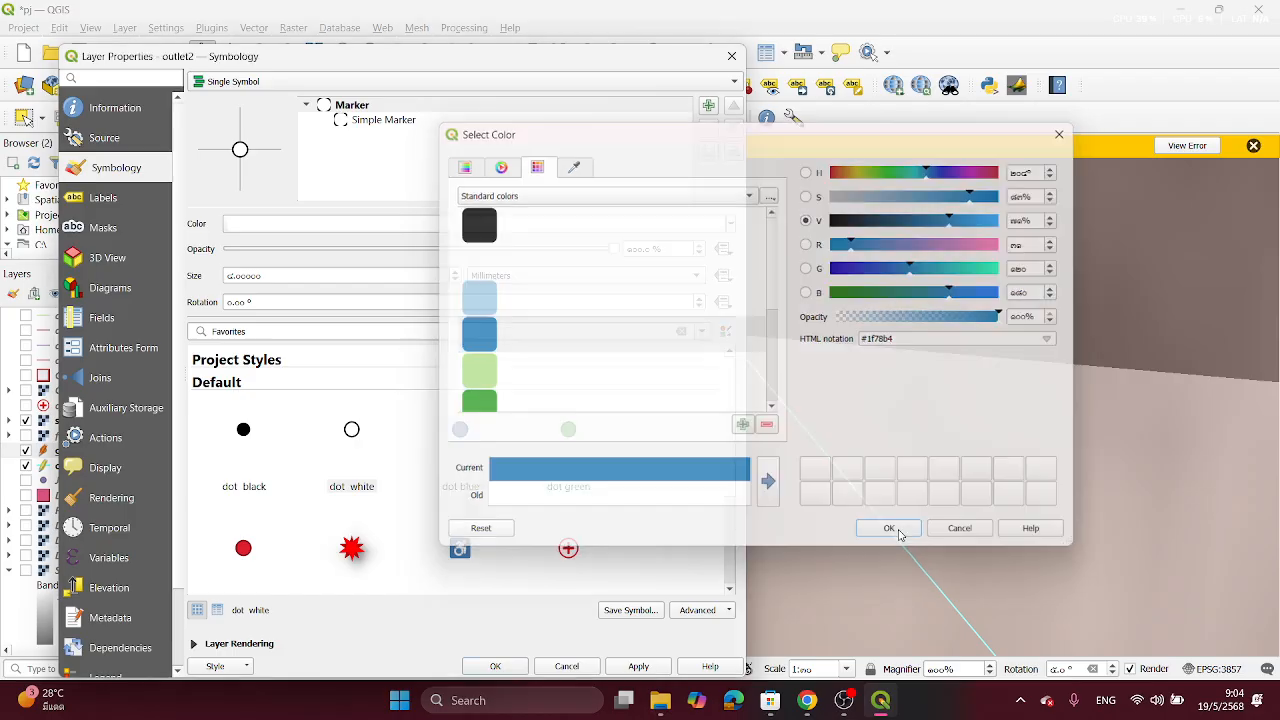
Step: Style the outlet2 point with the red starburst marker from the favourites and apply it to the map
click(255, 553)
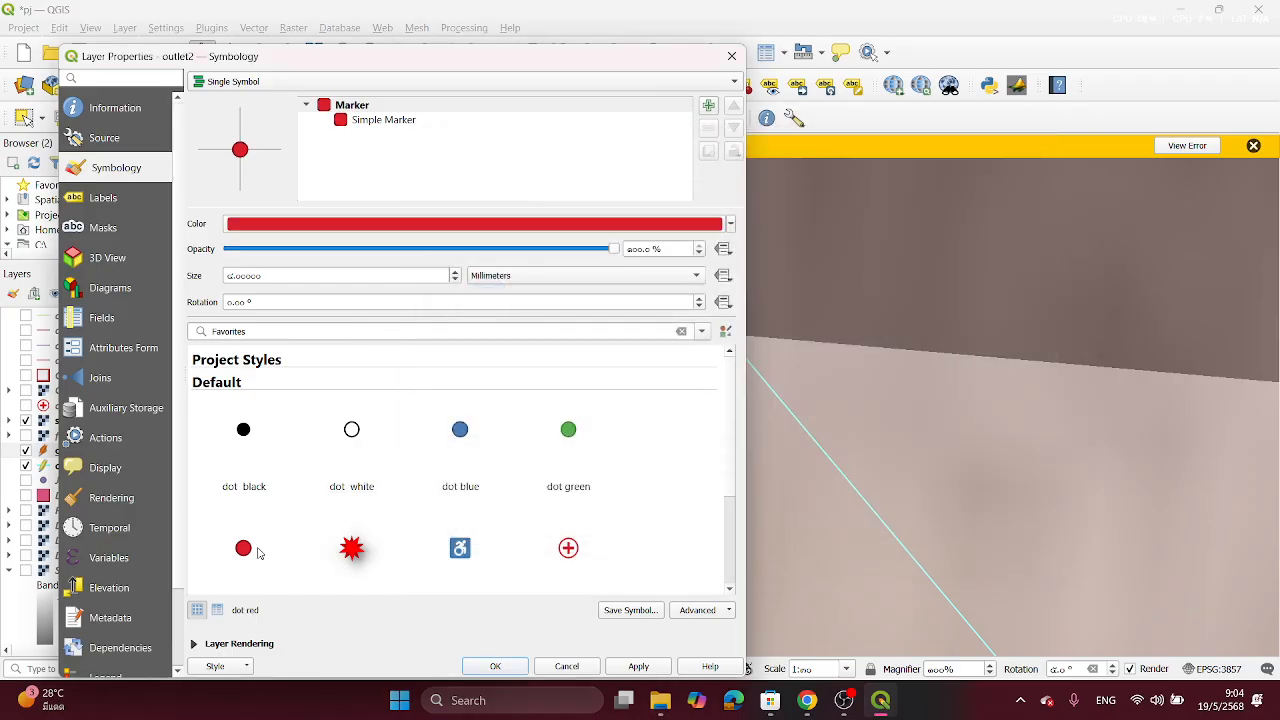
click(352, 511)
click(638, 666)
click(495, 666)
scroll(703, 340, down, 4)
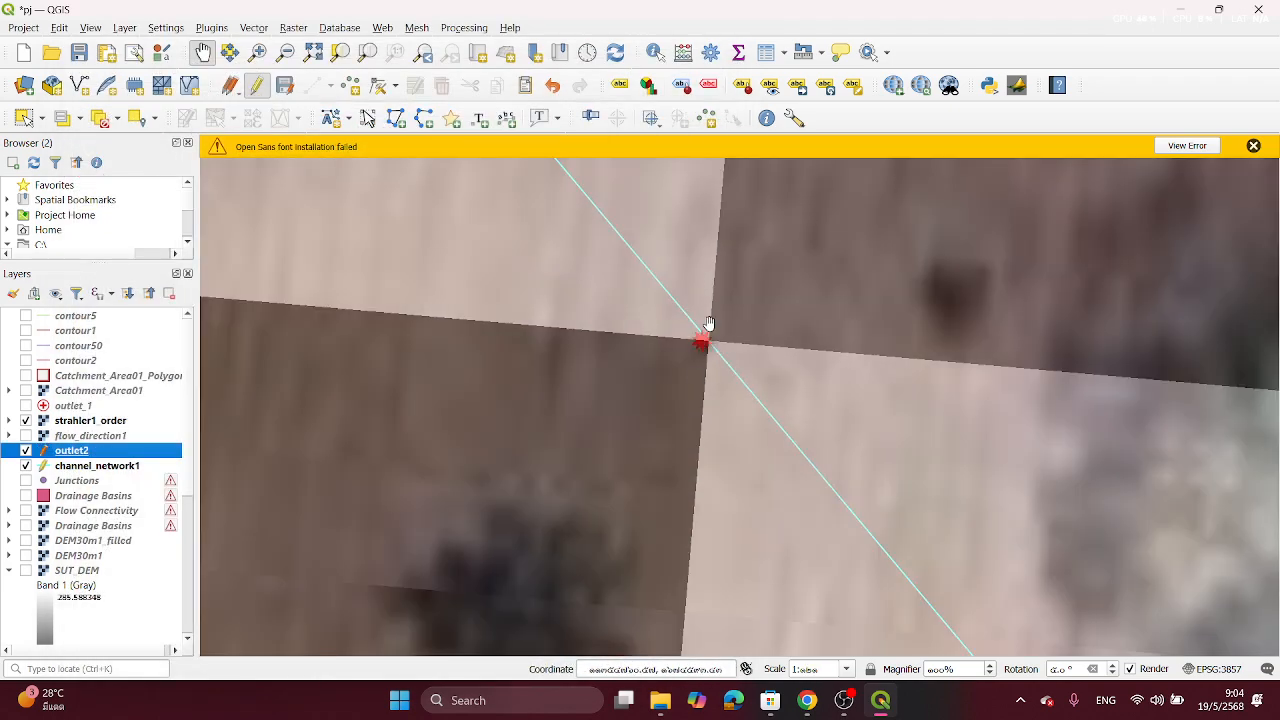
drag(760, 370, 609, 357)
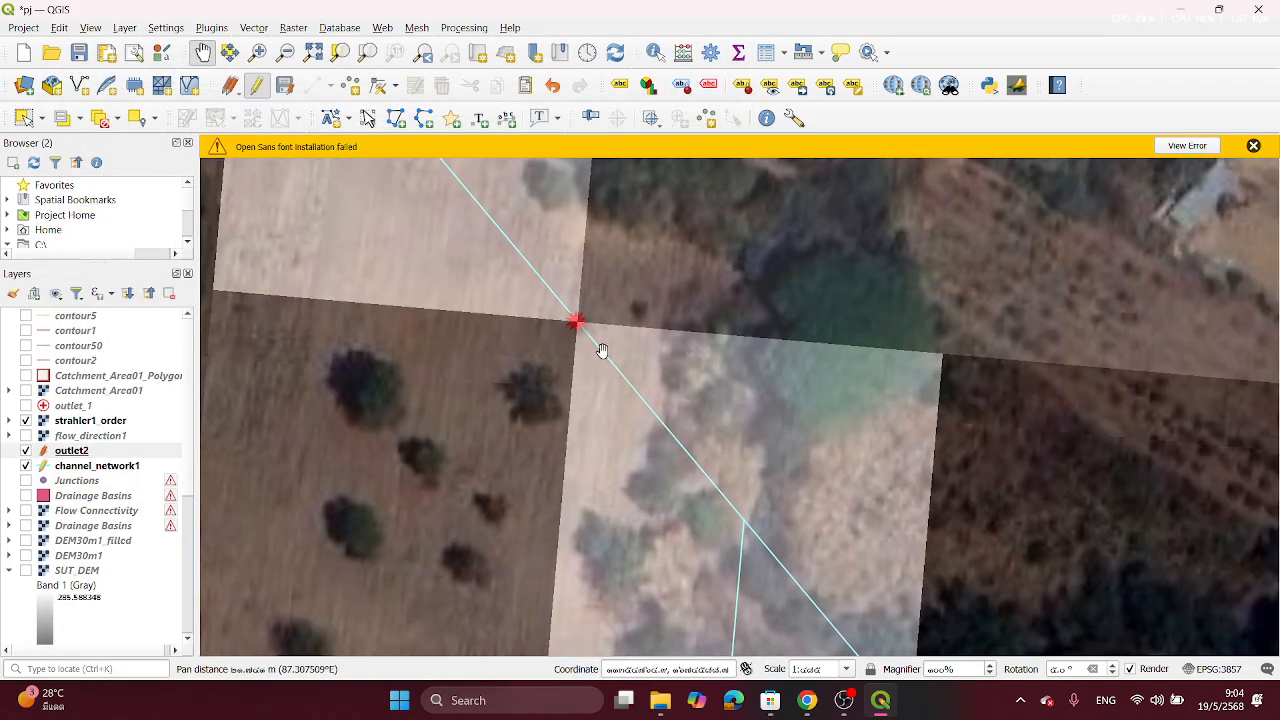
scroll(586, 338, up, 1)
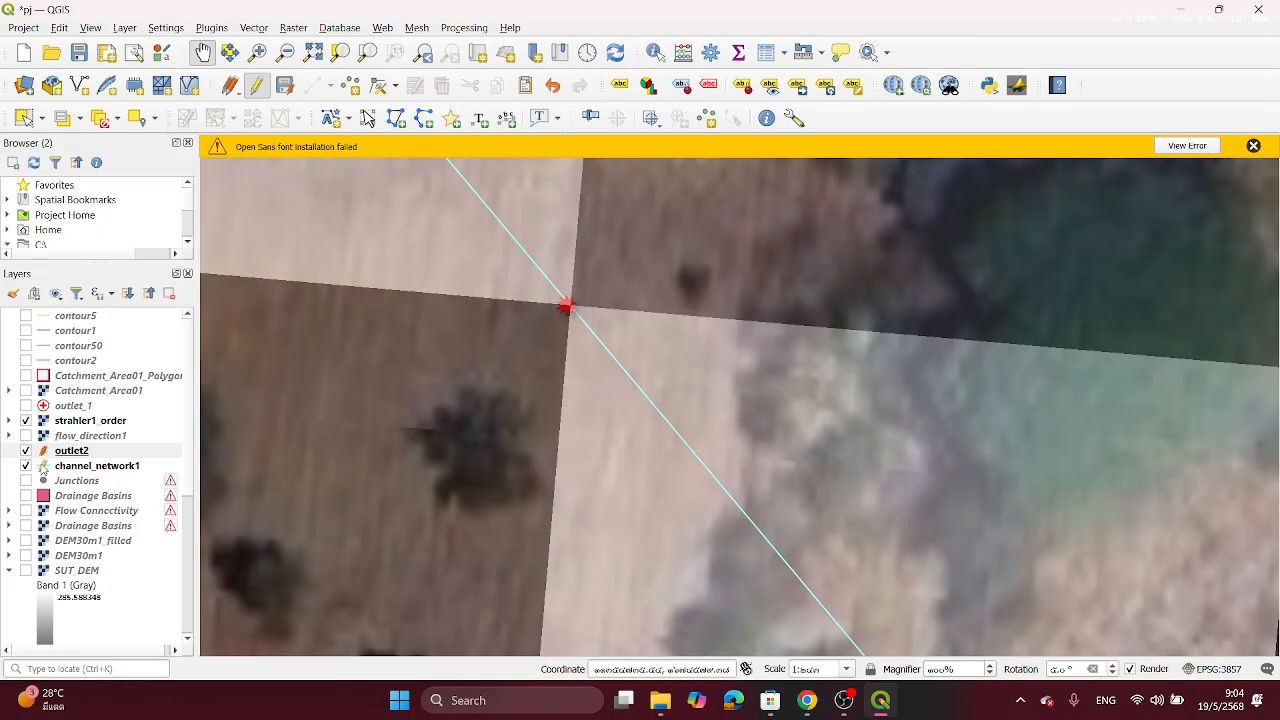
Step: Switch to the Chrome guide, read the instructions on adding a Name text field to the outlet's attribute table, and return to QGIS
mouse_move(806, 700)
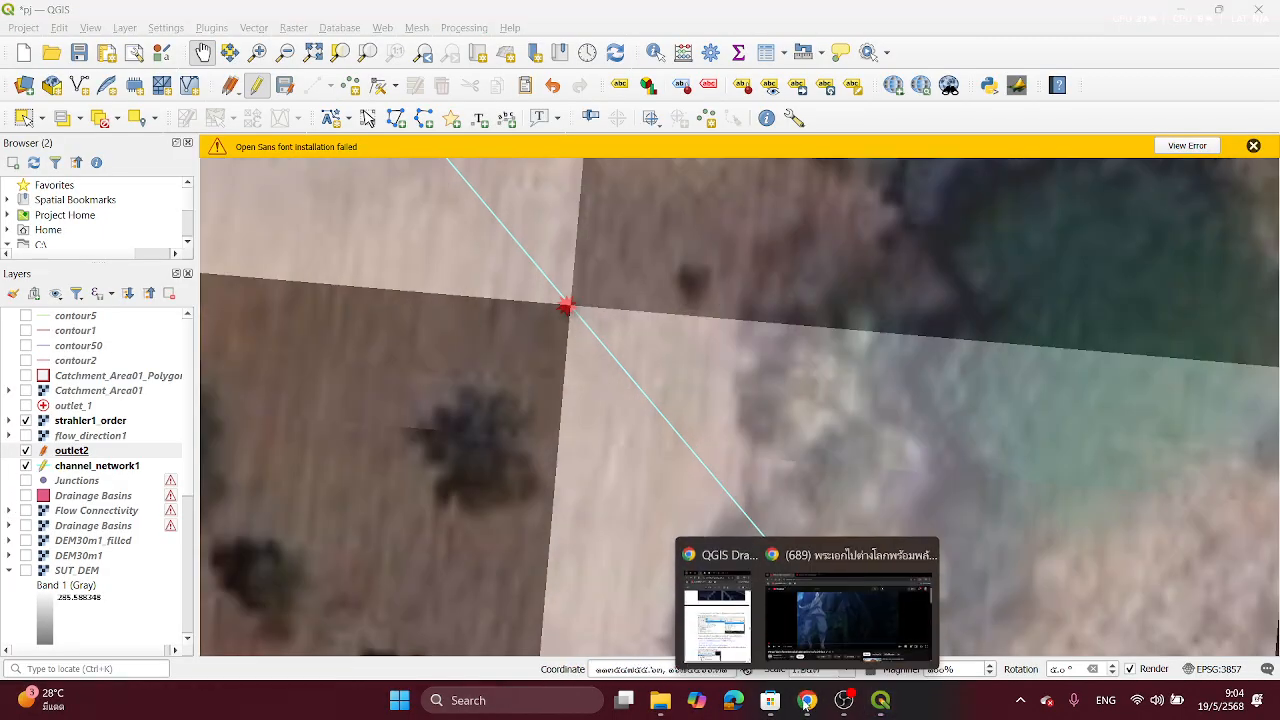
click(706, 612)
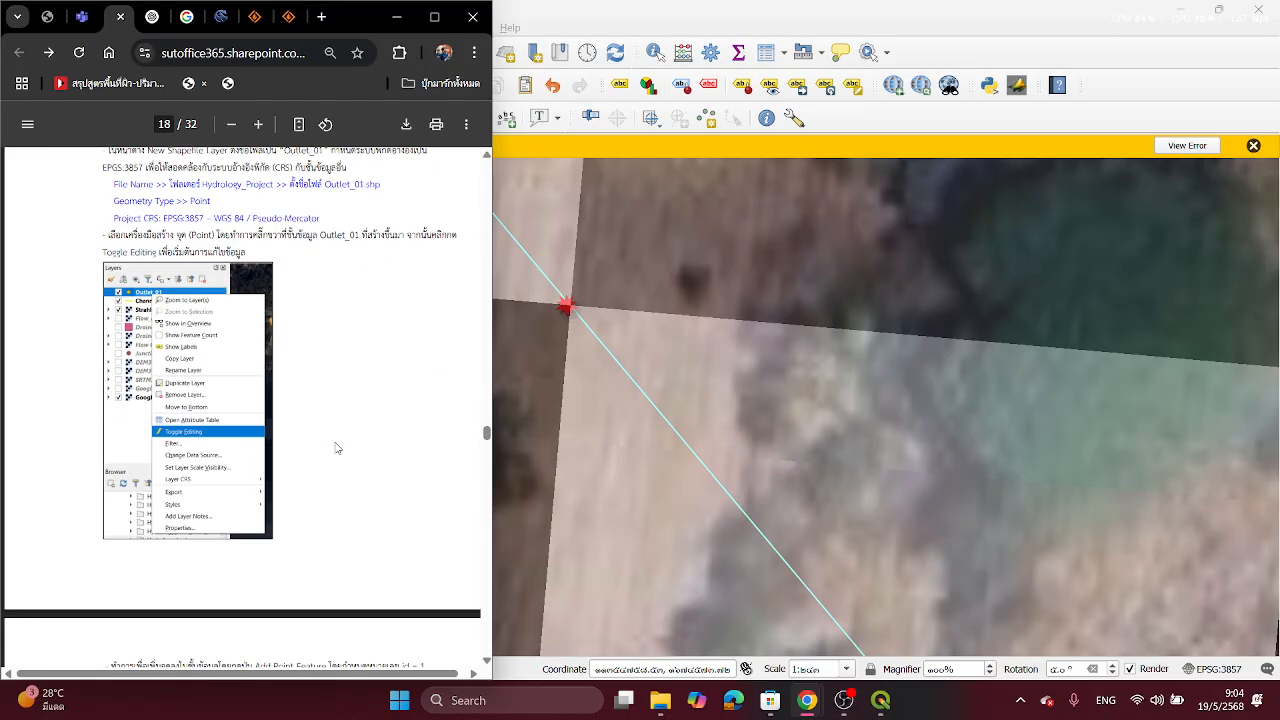
scroll(336, 447, down, 10)
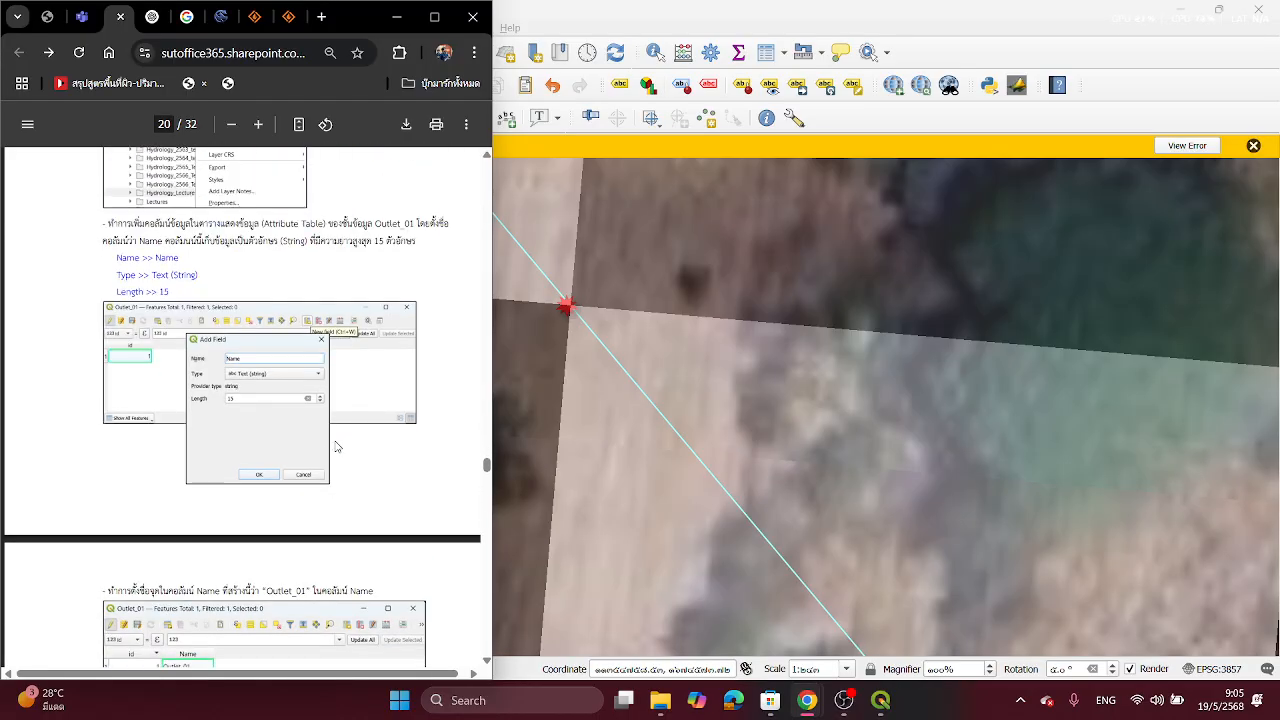
scroll(336, 447, down, 3)
scroll(325, 450, up, 6)
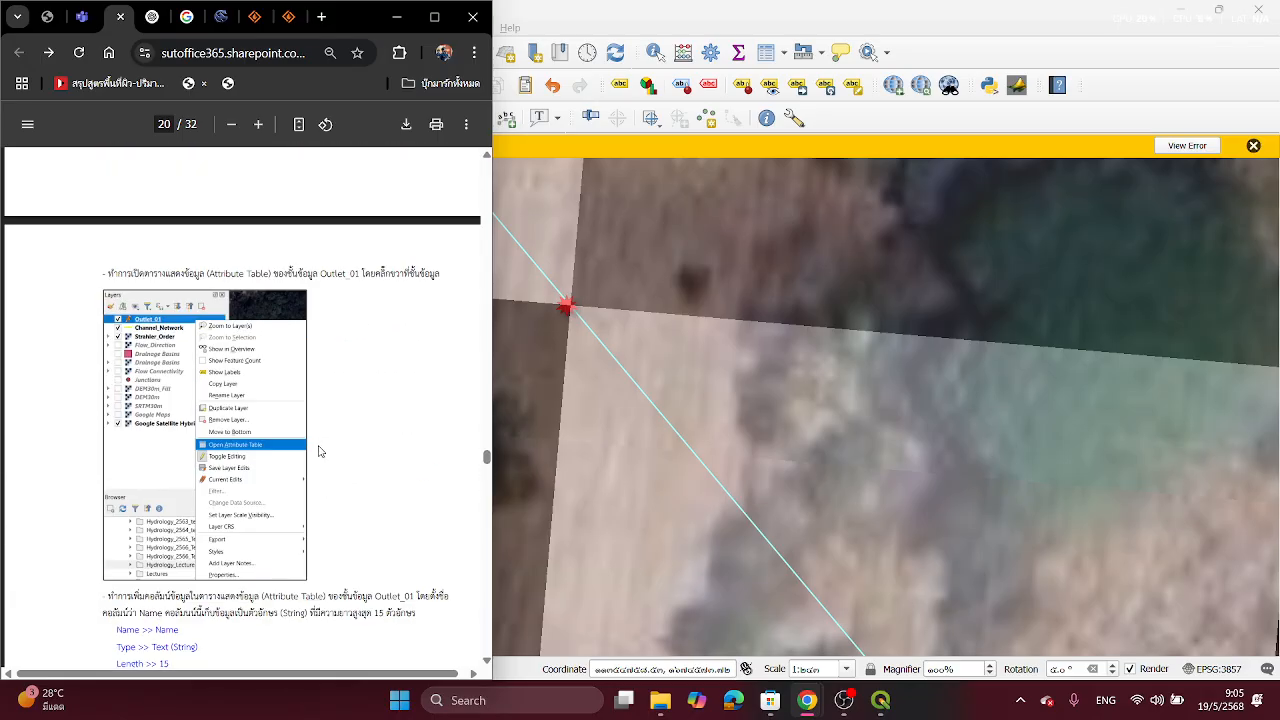
scroll(168, 415, down, 4)
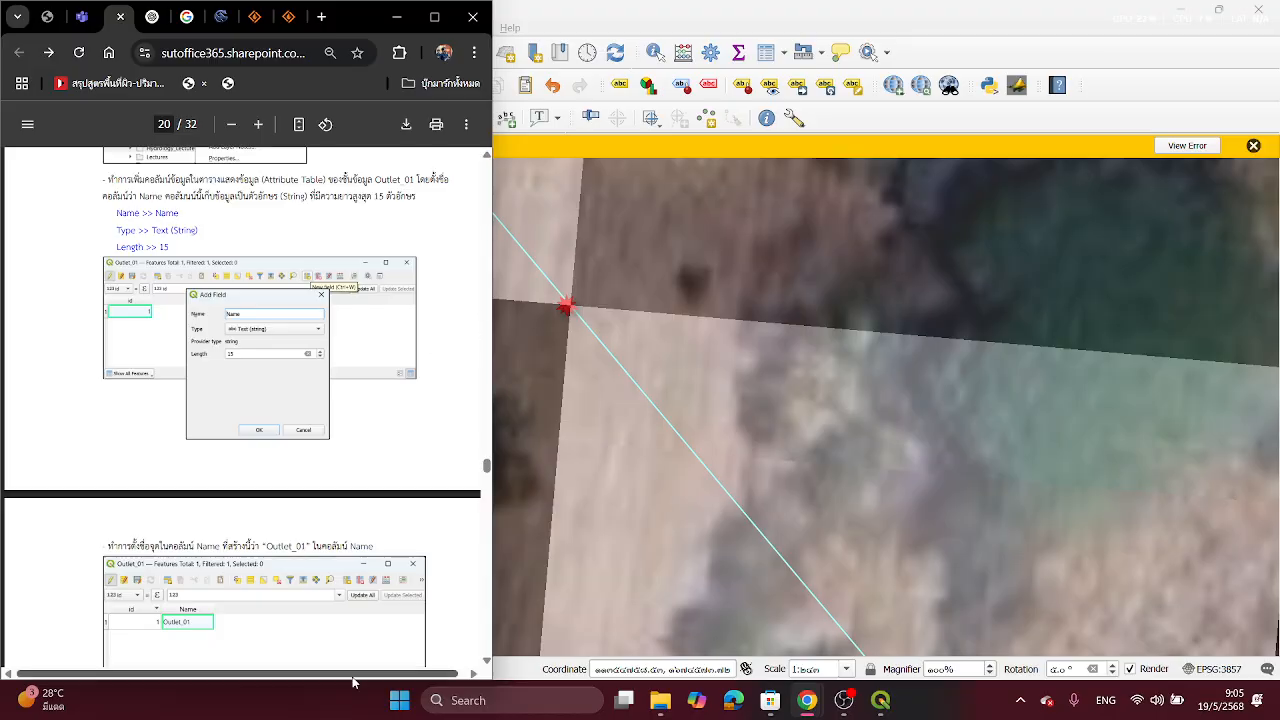
click(398, 16)
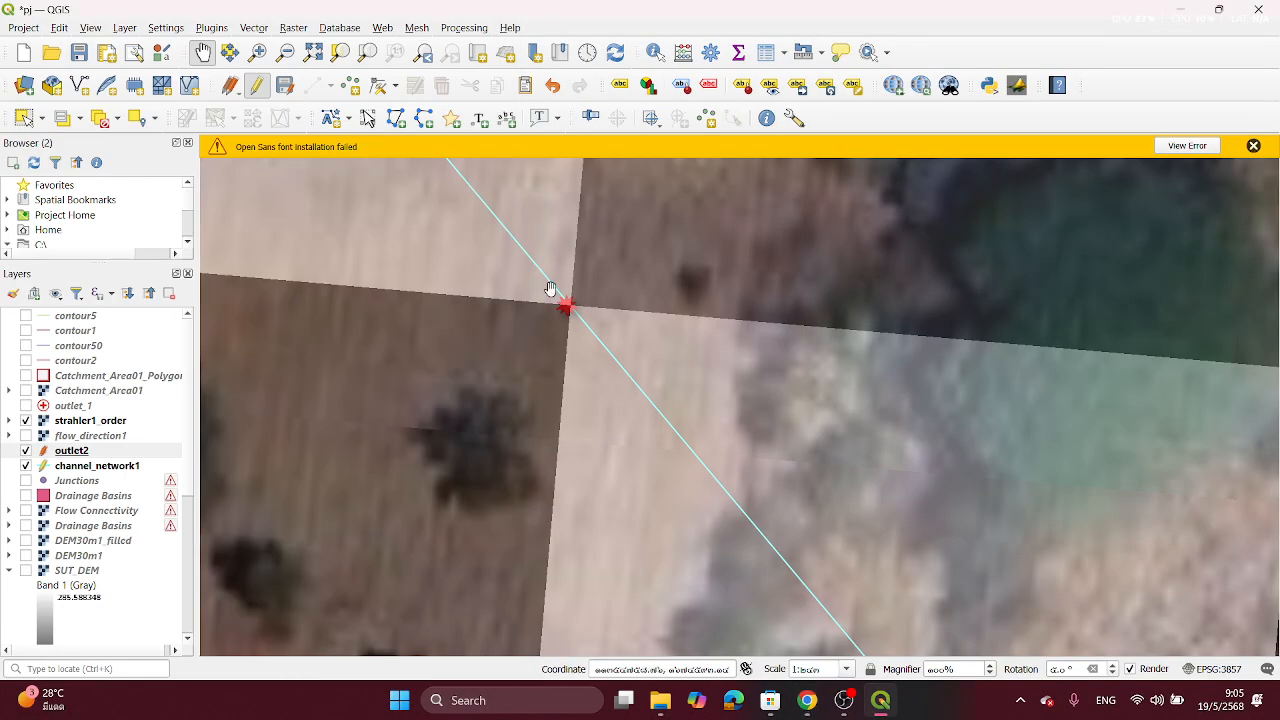
Step: Open the attribute table of the outlet2 layer and move its window clear of the layer list
right_click(84, 460)
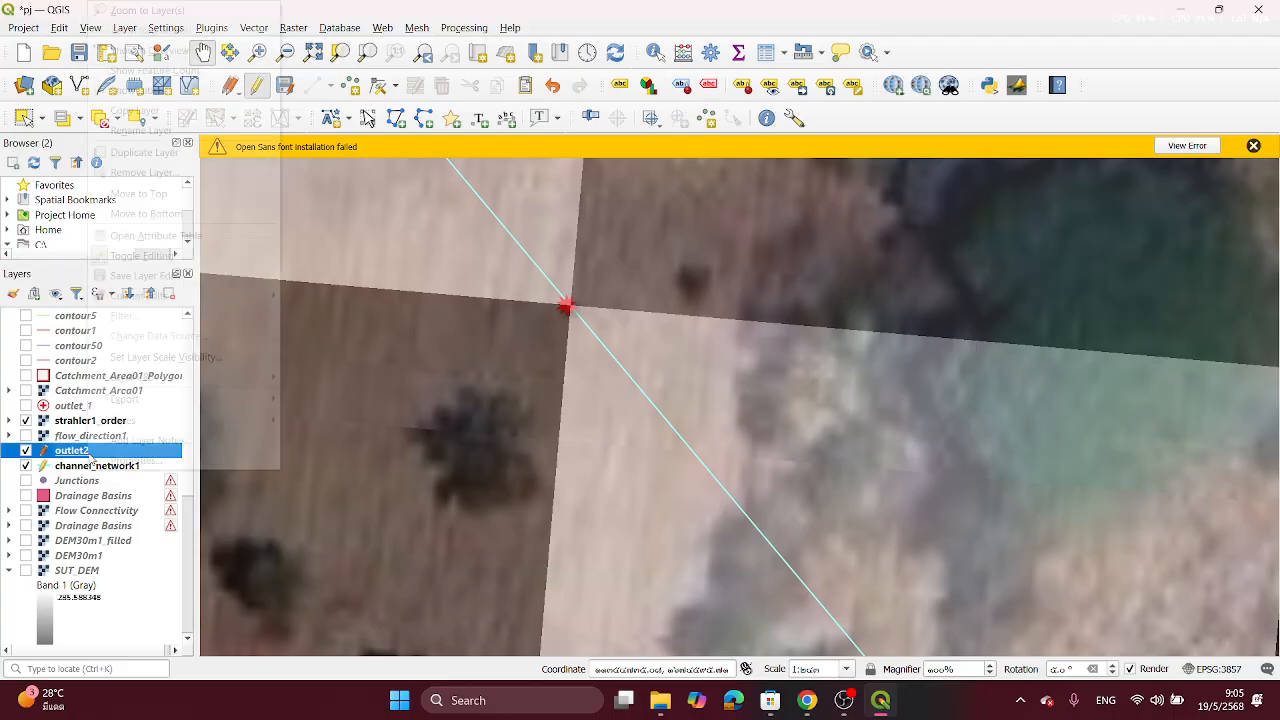
click(156, 235)
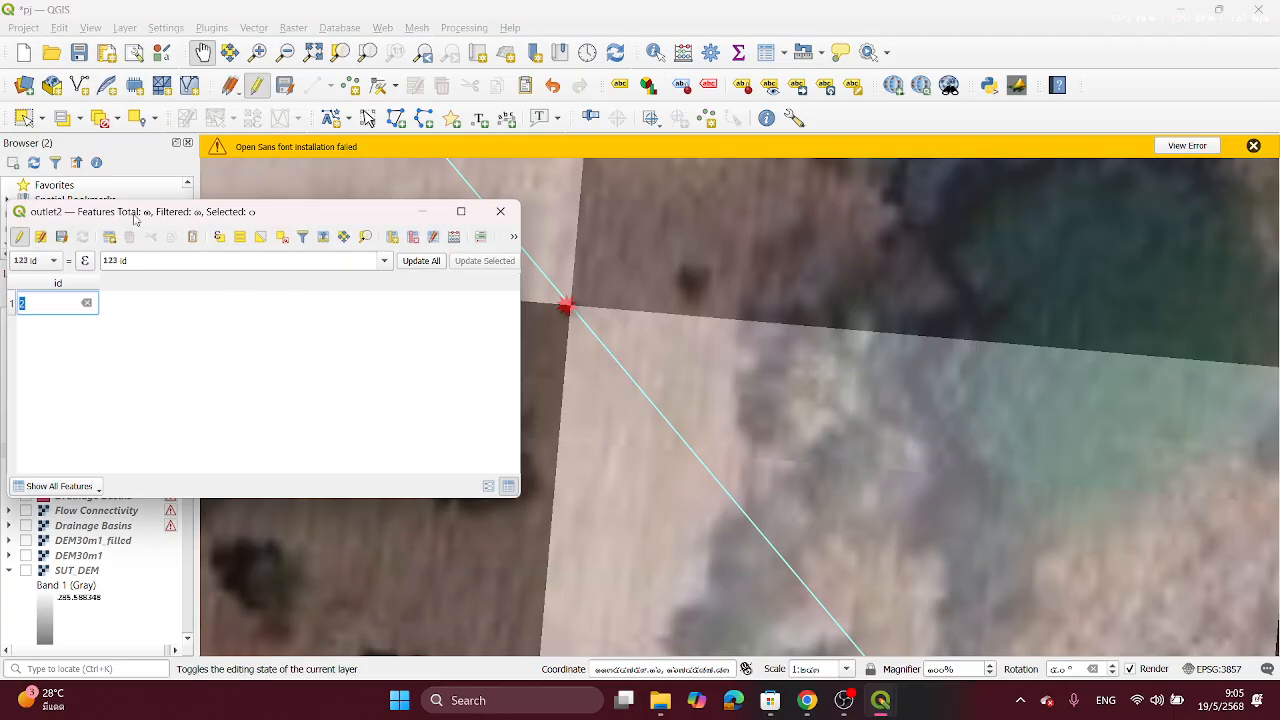
drag(417, 216, 747, 219)
click(469, 312)
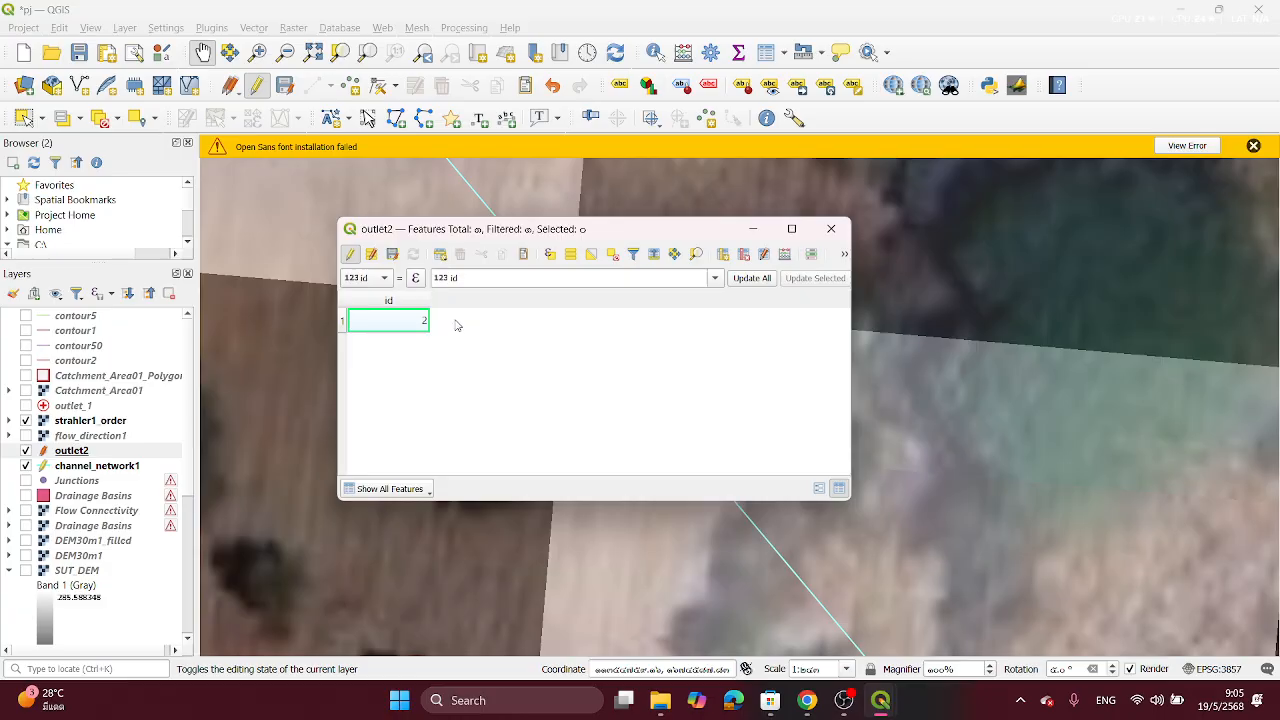
Step: Switch to the Chrome guide, read the Name field settings, and move the outlet2 attribute table clear of the guide
click(806, 700)
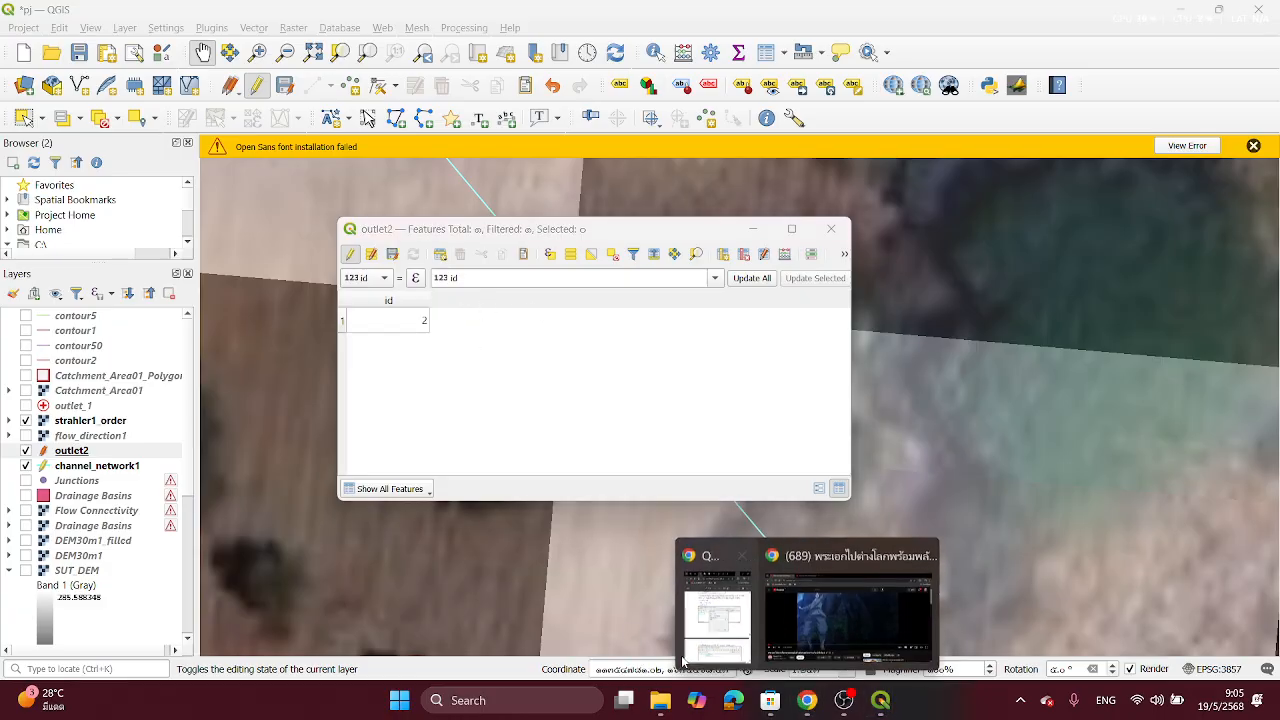
click(732, 614)
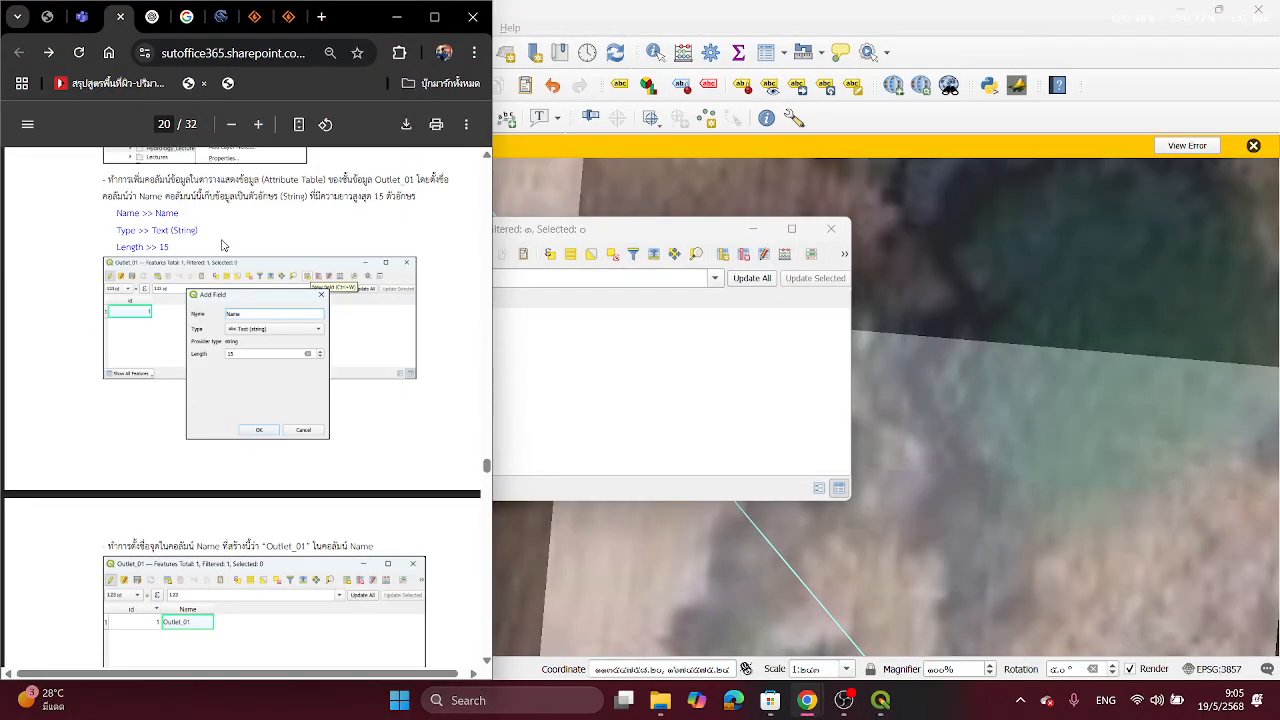
scroll(193, 306, up, 2)
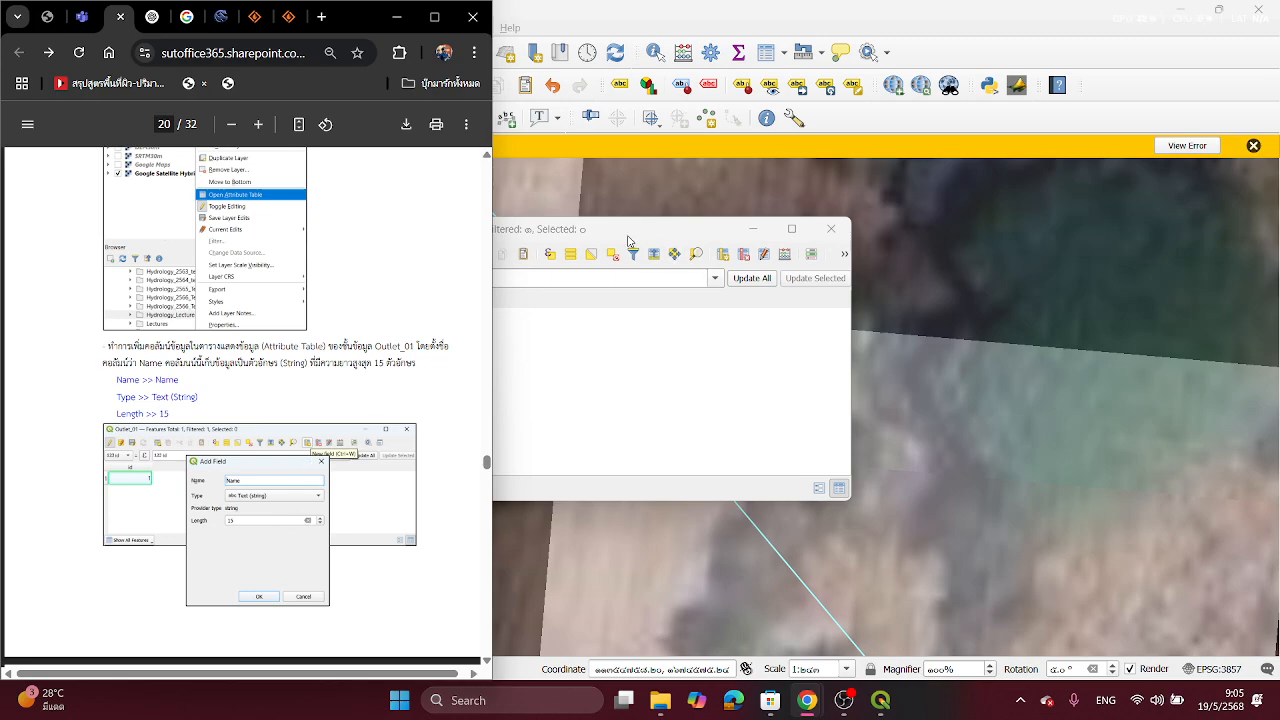
drag(635, 240, 784, 238)
Step: Add a Text (string) field called name to the outlet2 attribute table
click(913, 252)
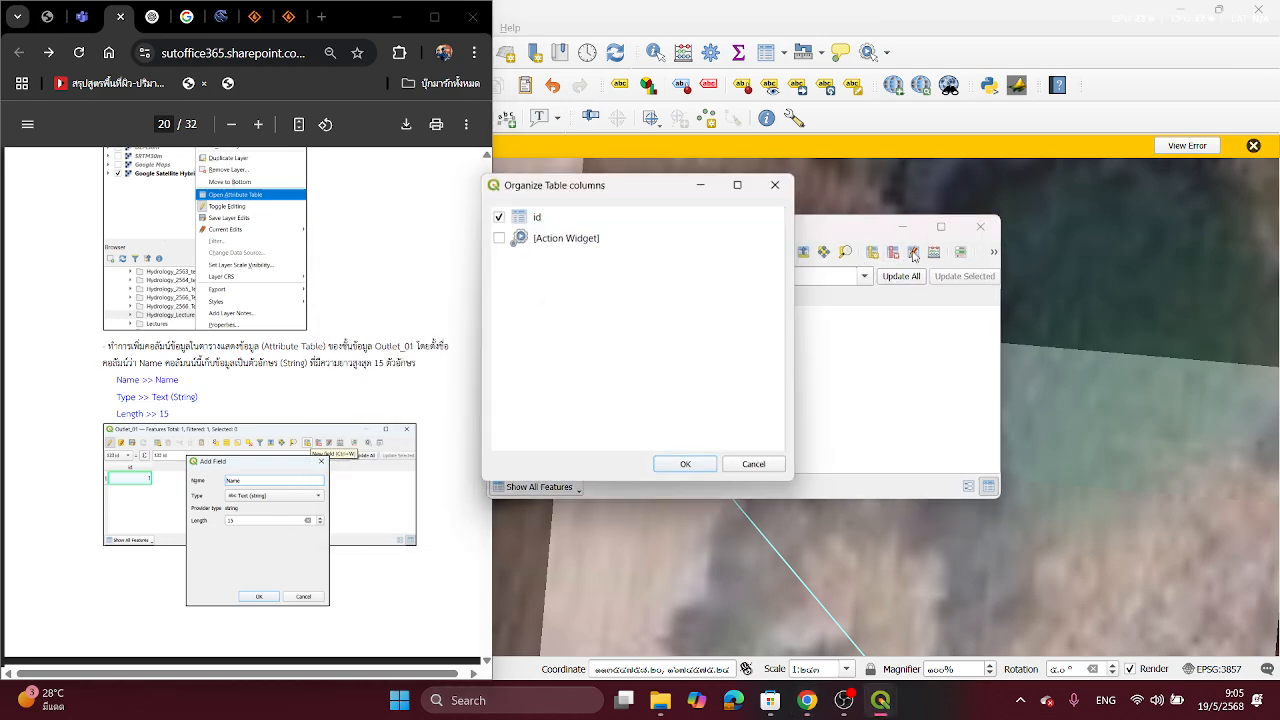
click(761, 471)
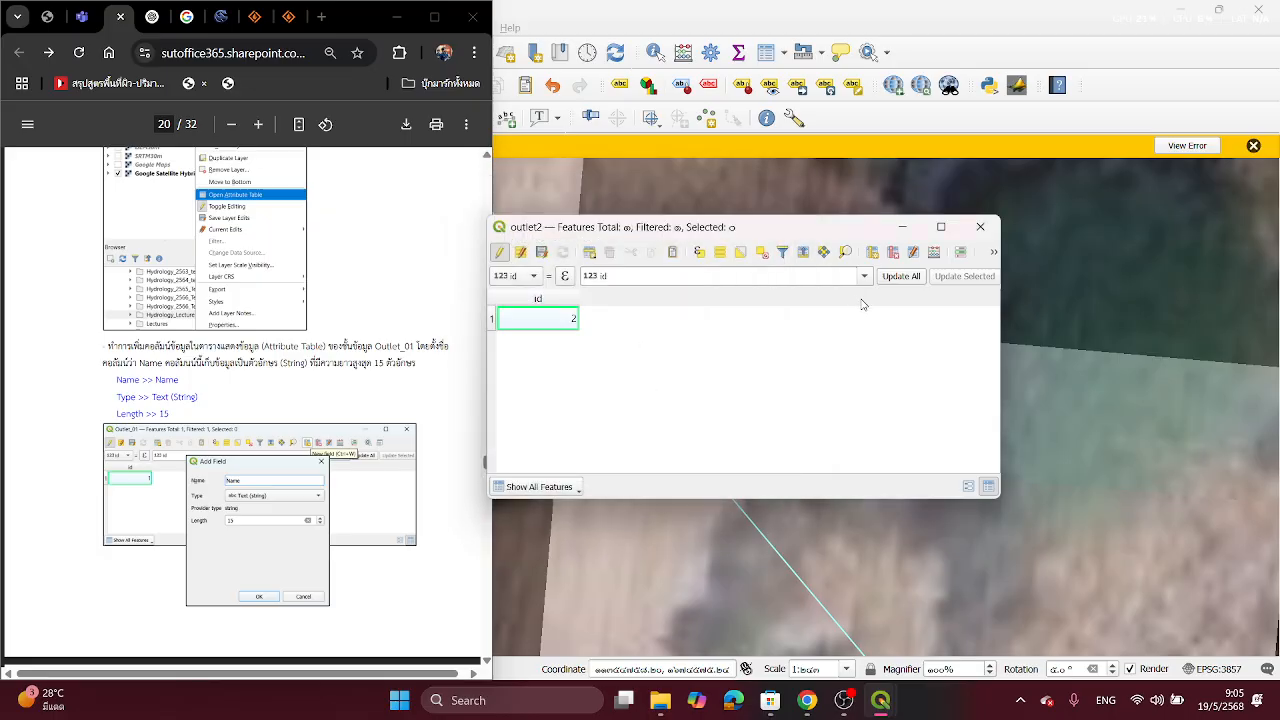
click(871, 251)
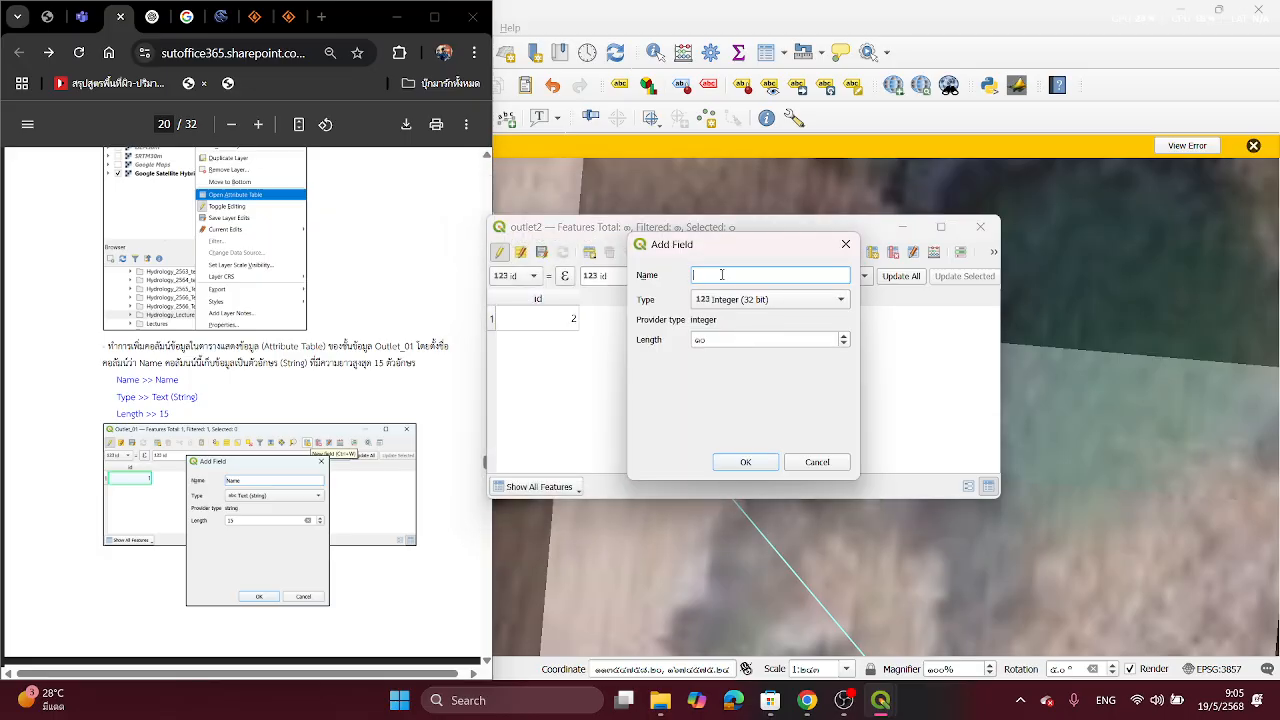
click(742, 299)
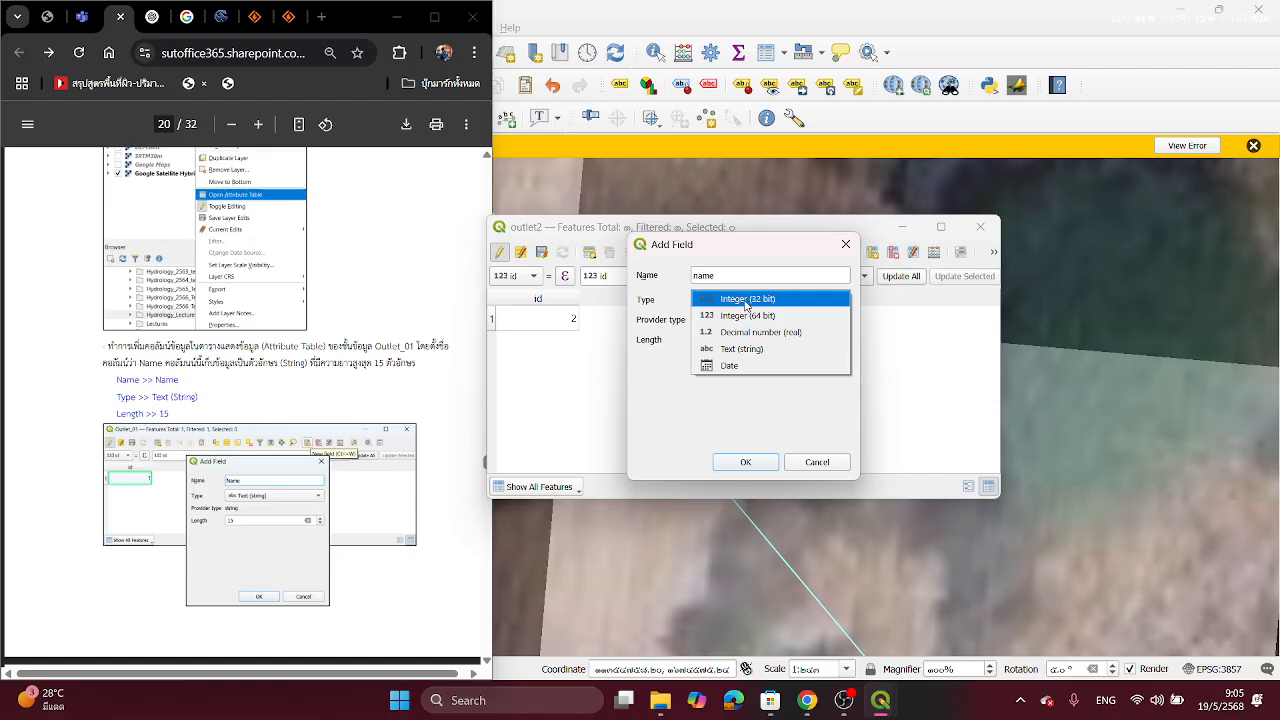
click(750, 349)
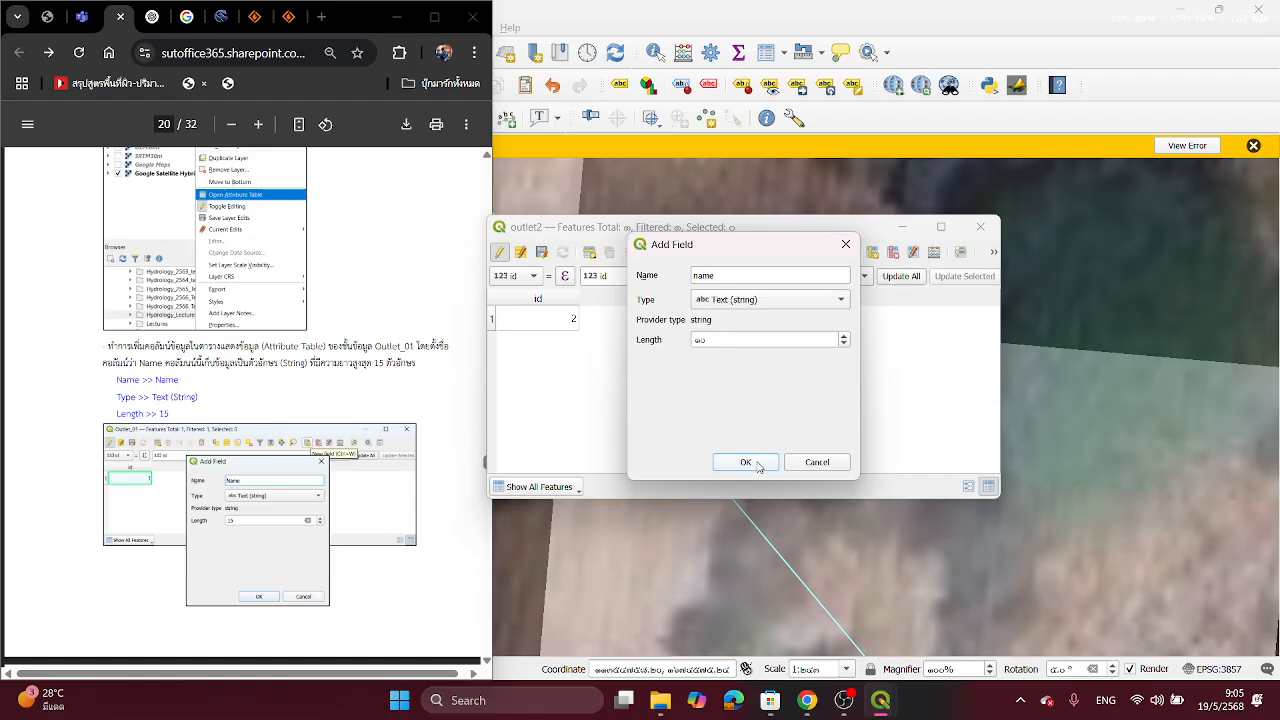
click(746, 462)
Step: Check the guide's example for naming the point and enter outlet2 in the outlet's name cell
double_click(597, 316)
click(737, 348)
scroll(317, 457, down, 2)
scroll(317, 457, down, 3)
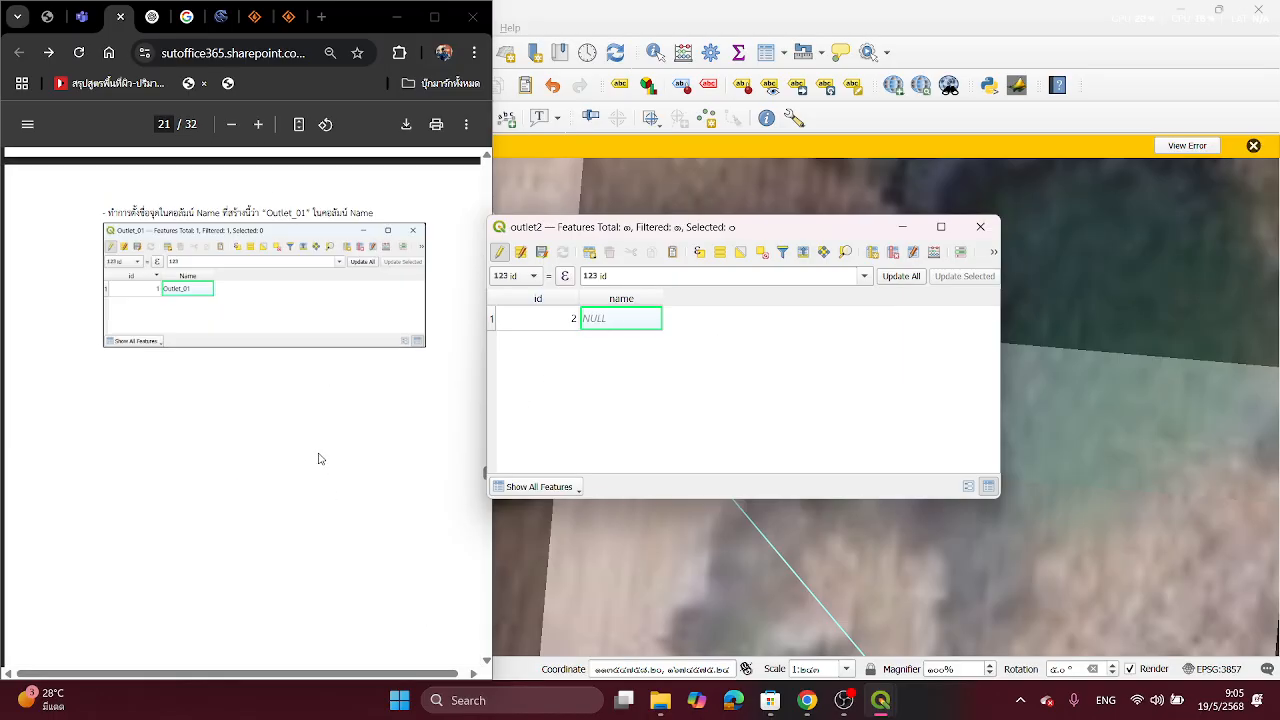
scroll(317, 457, up, 3)
scroll(317, 457, down, 1)
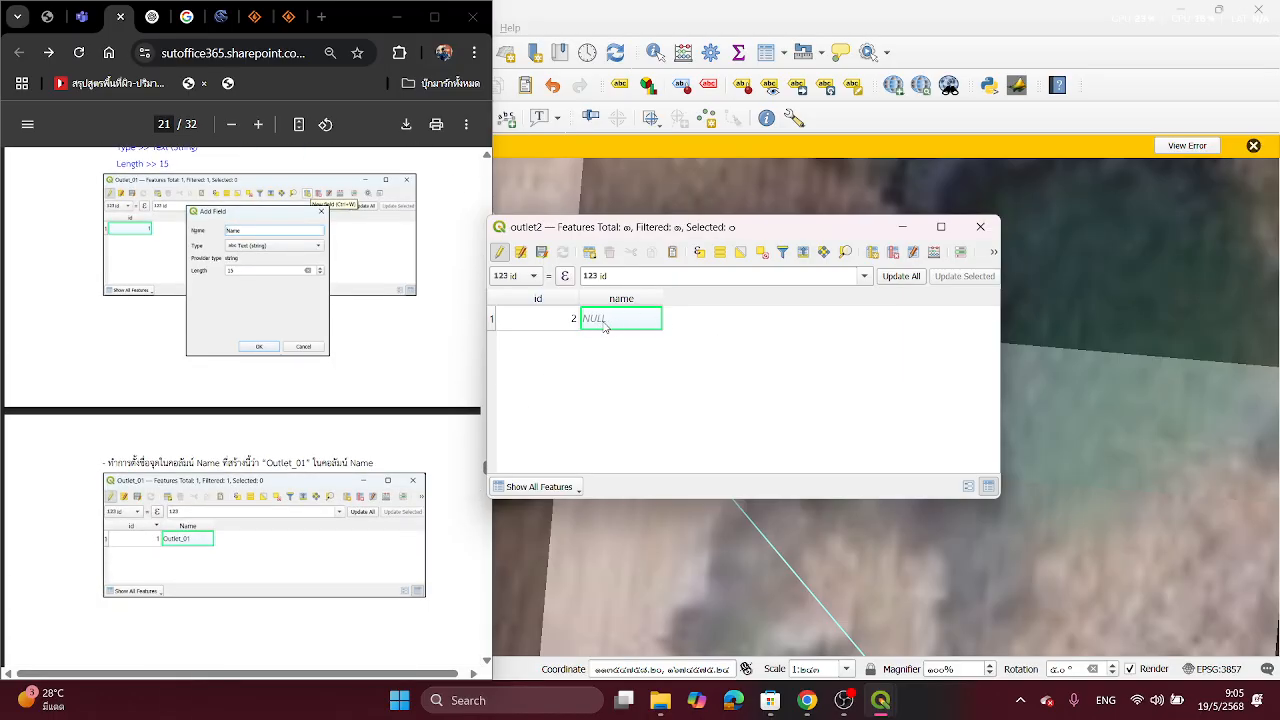
double_click(604, 325)
text(outl)
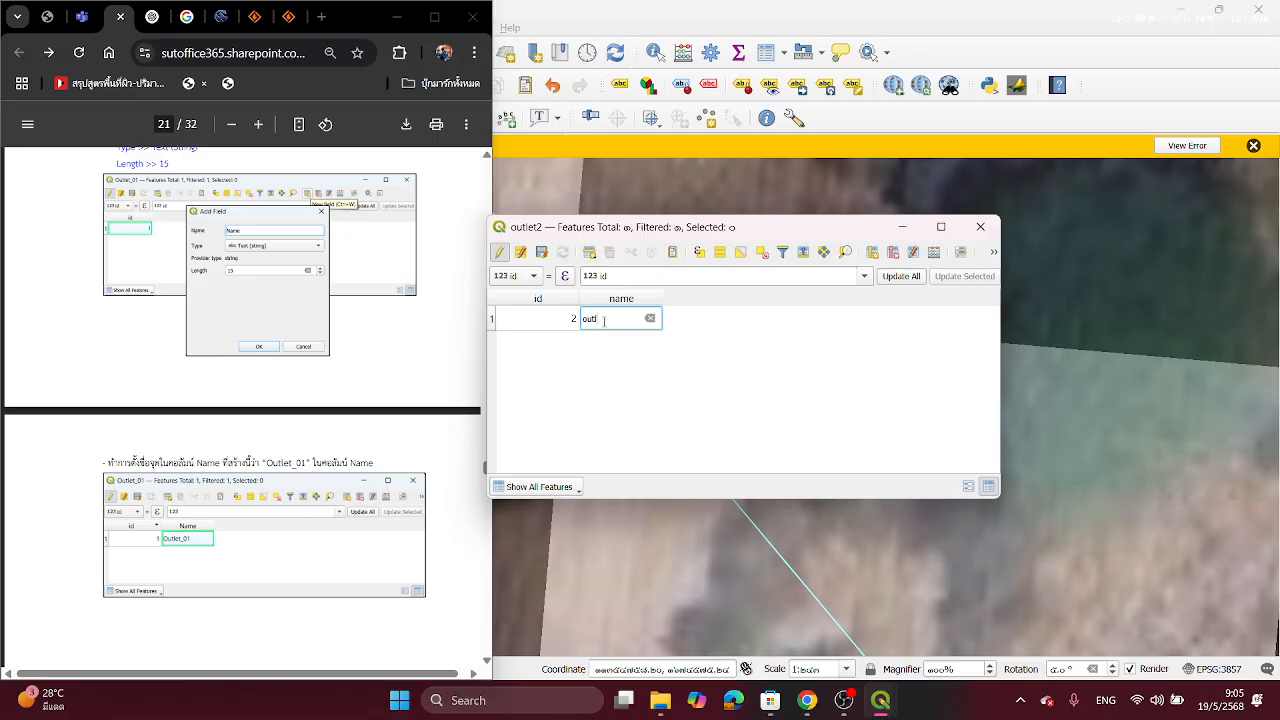
text(et0)
key(Return)
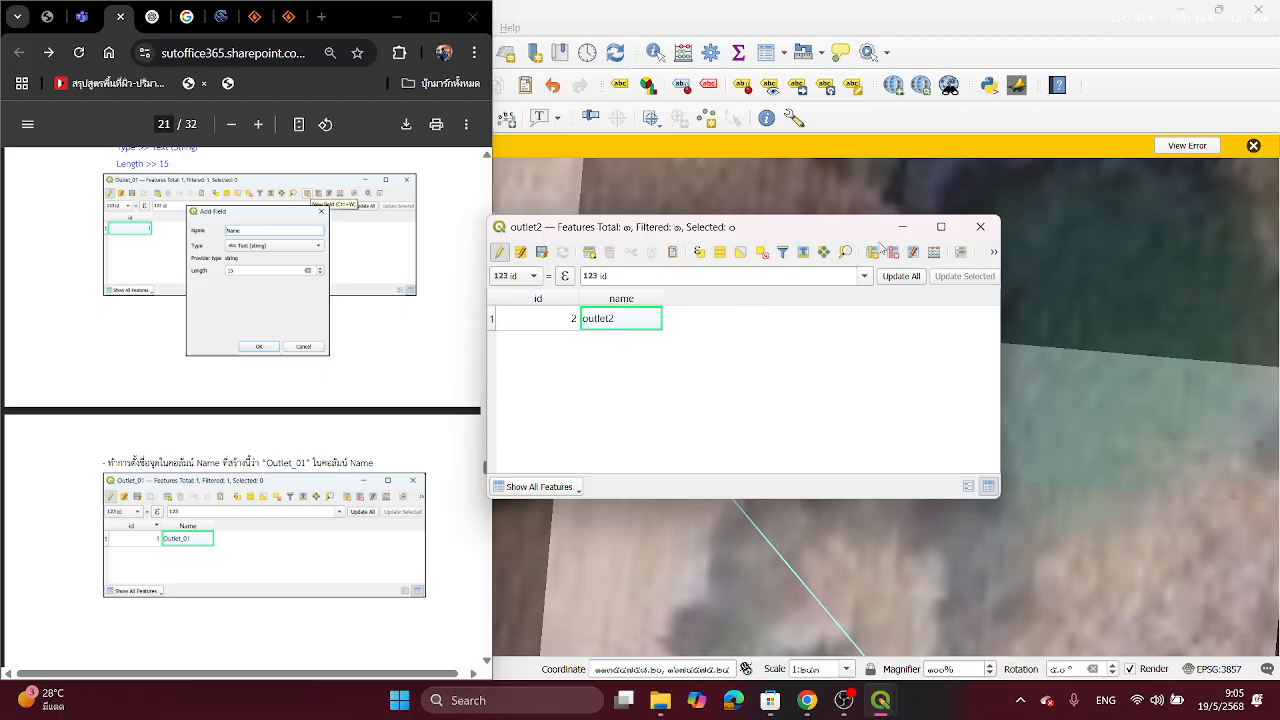
Step: Use the Field Calculator to create a Decimal number (real) field called $x from the $x function
click(938, 255)
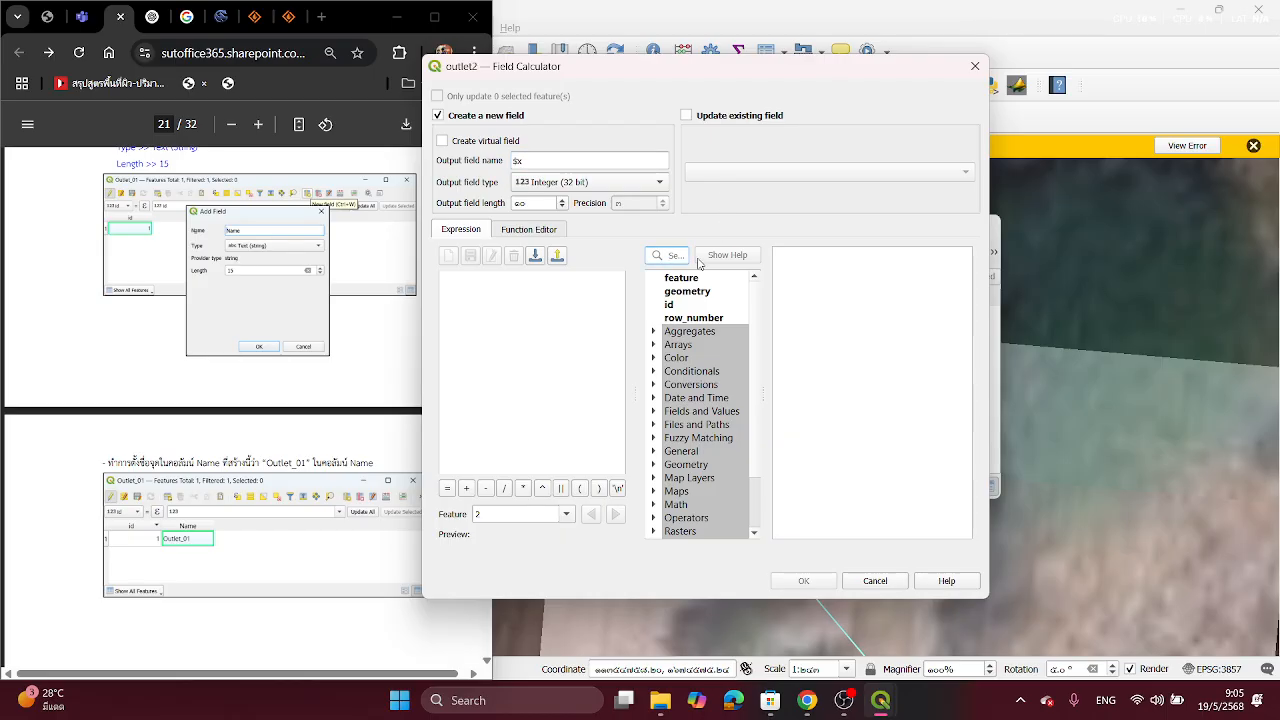
text($x)
double_click(693, 292)
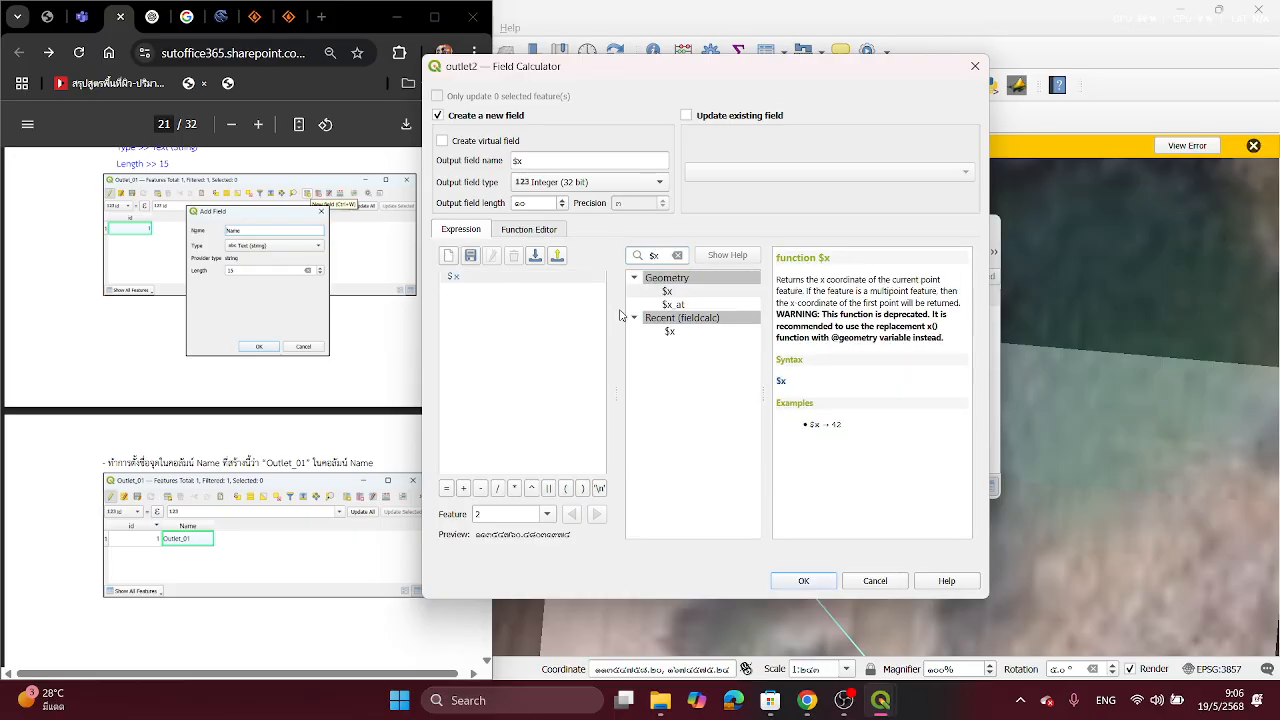
click(632, 182)
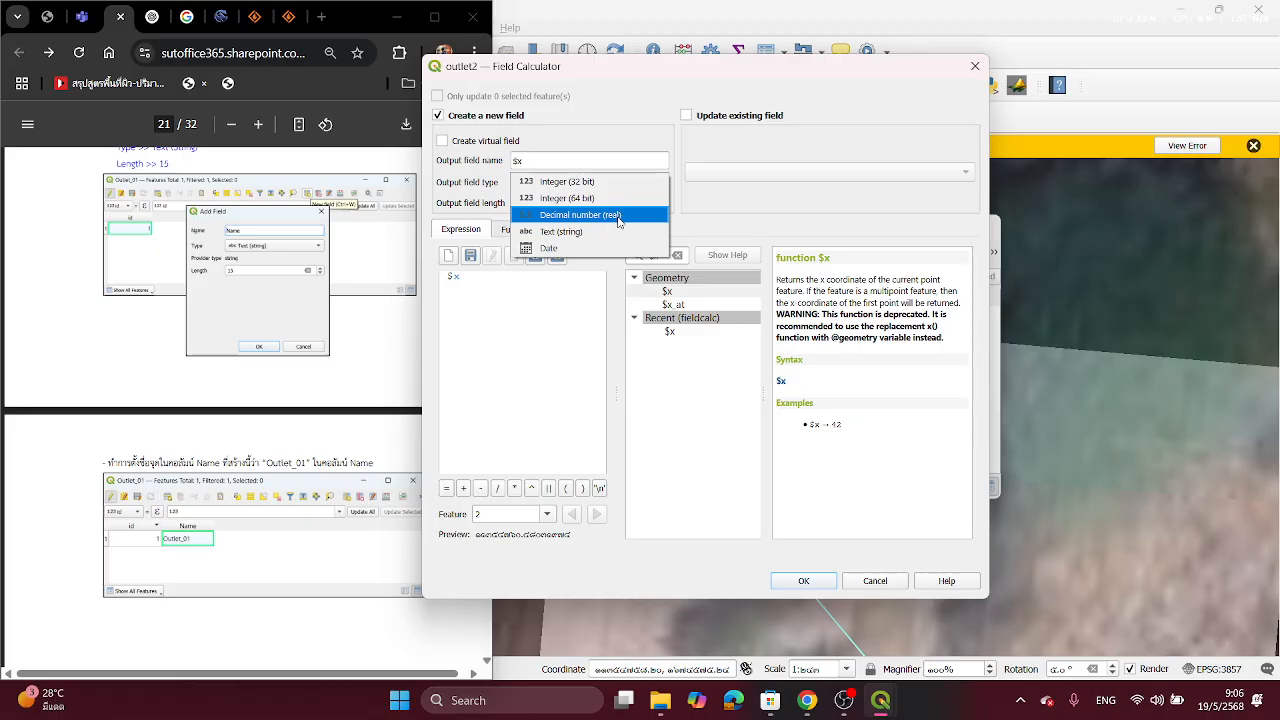
click(619, 221)
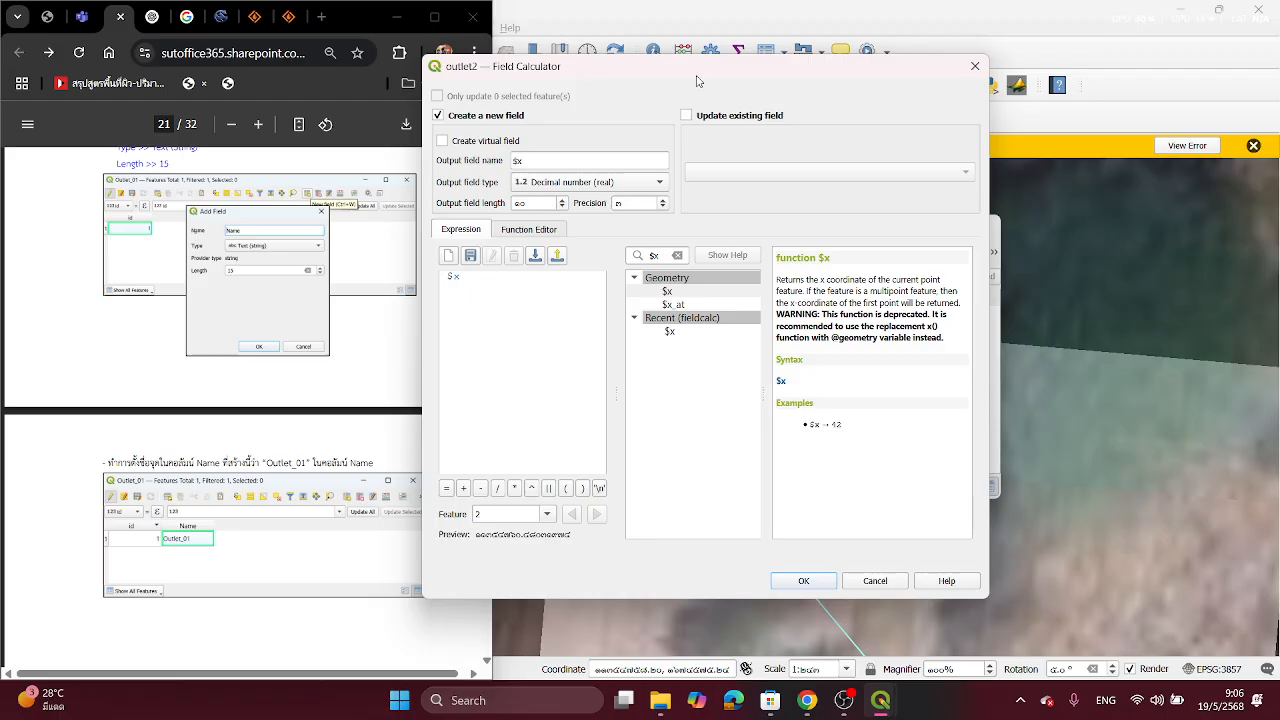
click(814, 580)
click(817, 326)
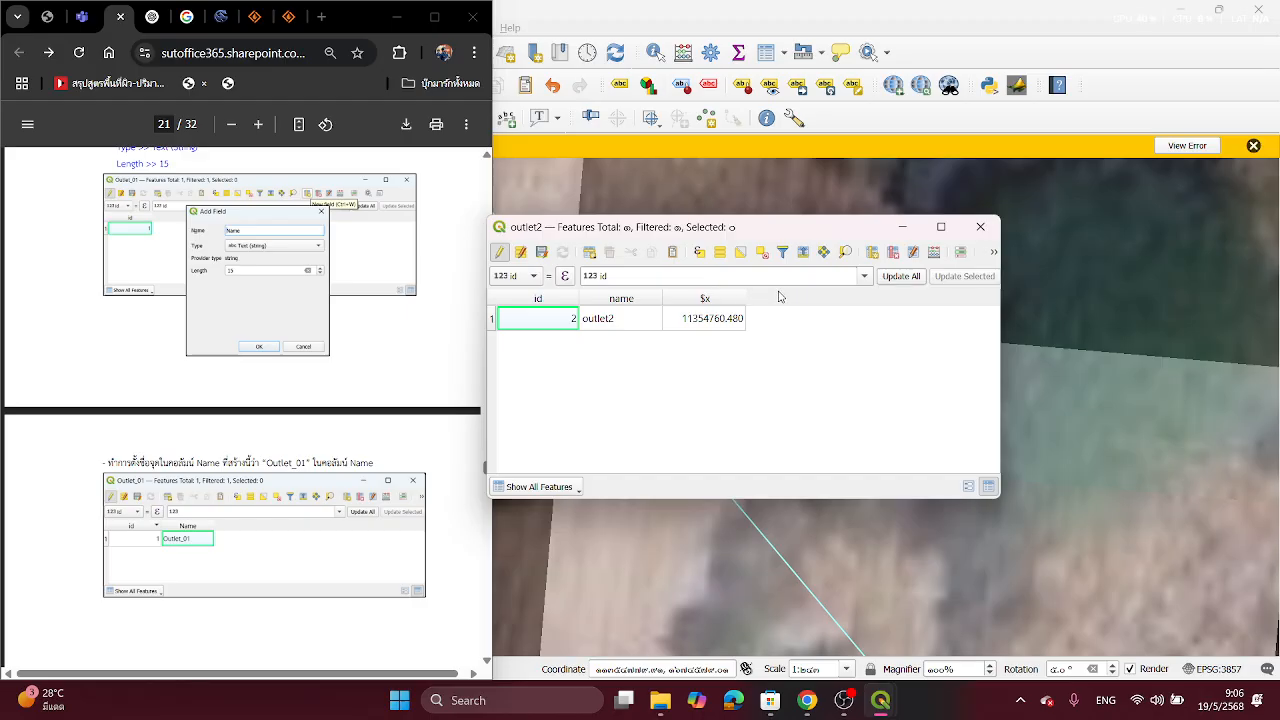
click(703, 303)
Step: Use the Field Calculator to create an Integer (32 bit) field called Y_axis from the $y function
click(933, 254)
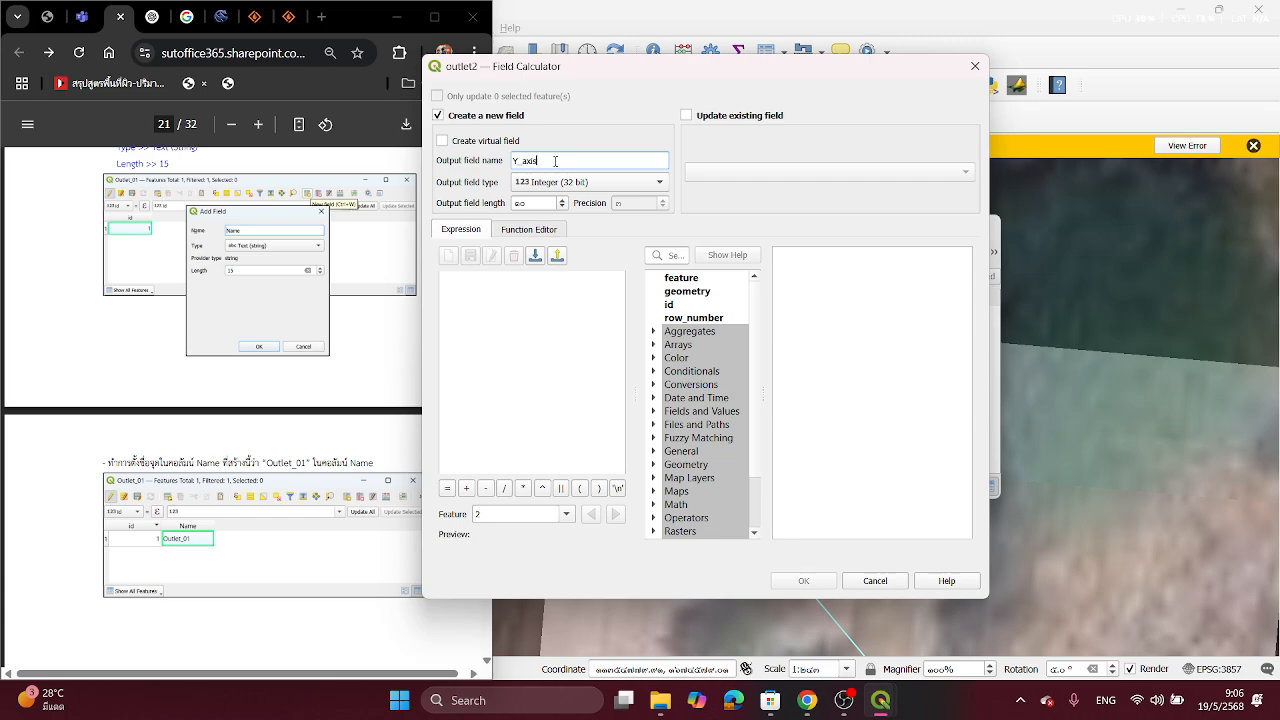
click(674, 256)
text($)
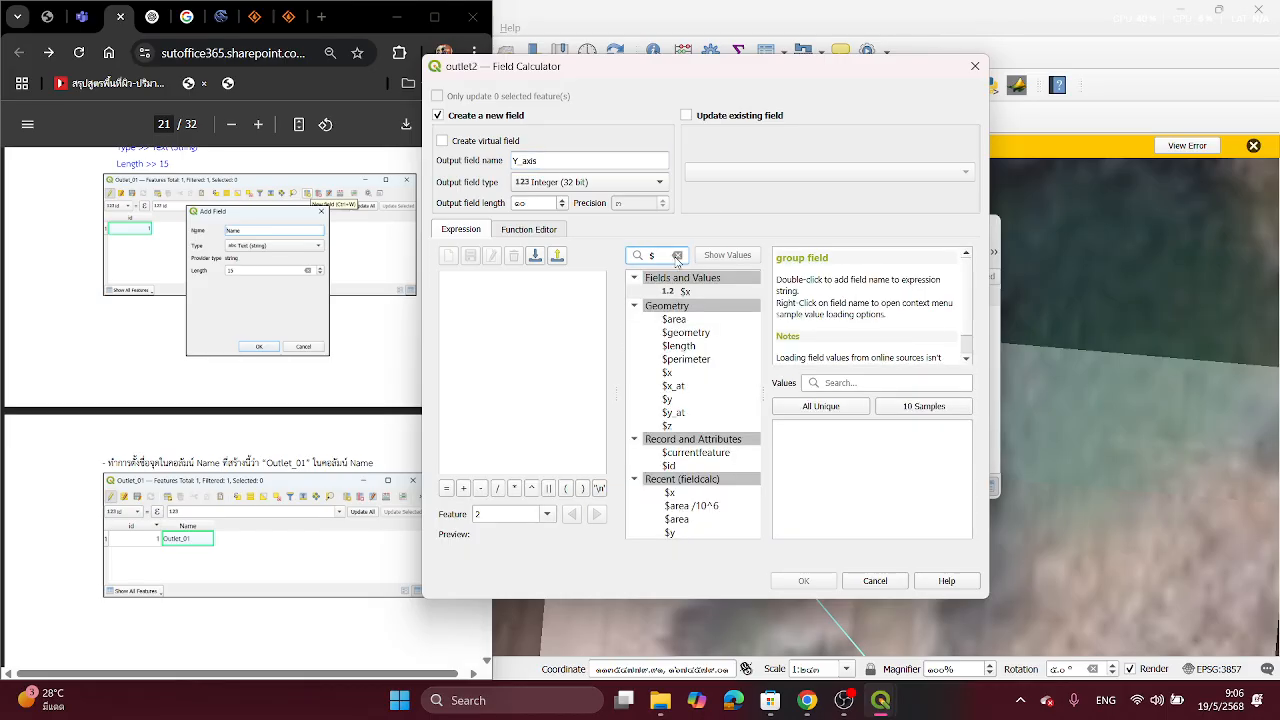
text(y)
double_click(662, 292)
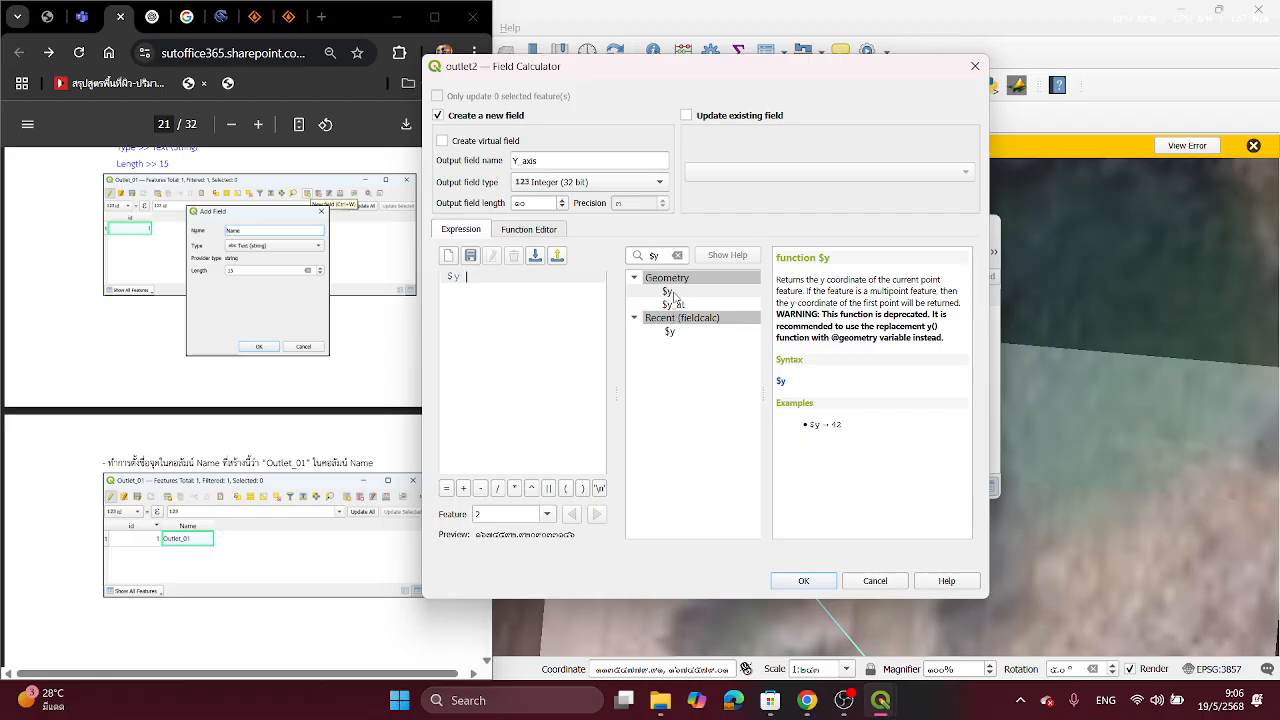
click(795, 581)
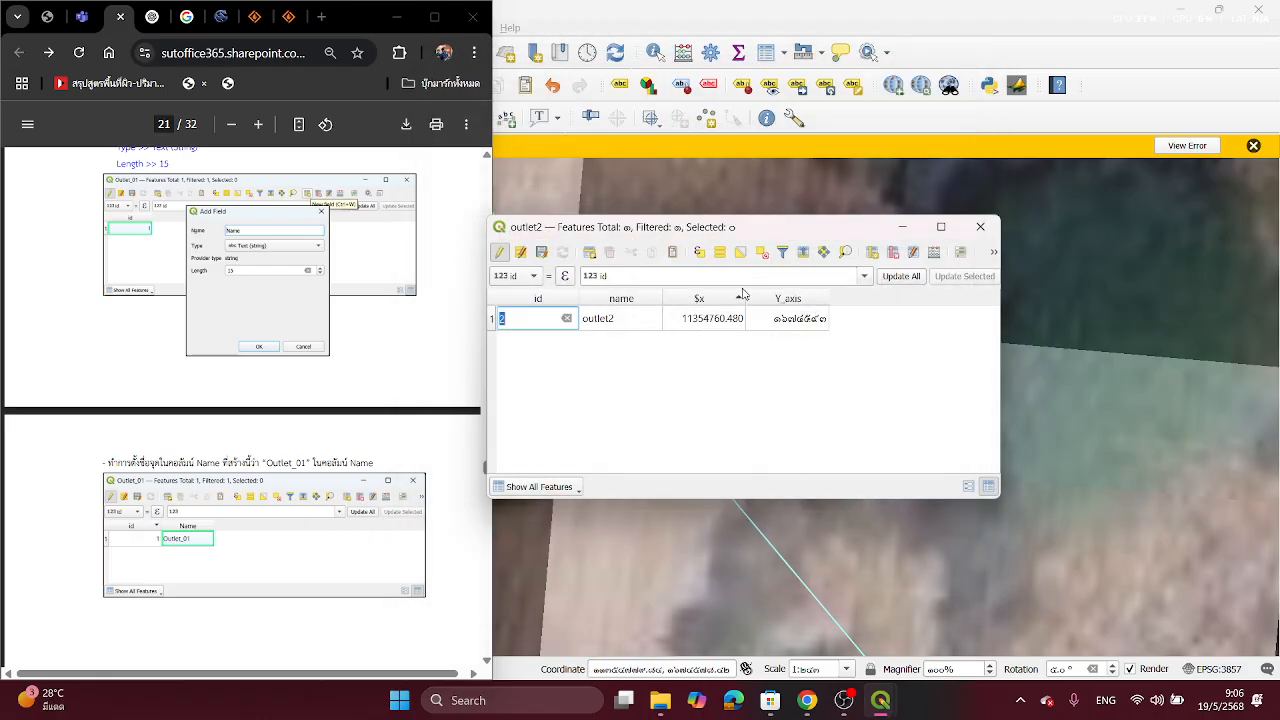
Step: Examine the $x and Y_axis cells and read the guide's settings and example for the coordinate fields
click(814, 324)
click(700, 319)
click(584, 338)
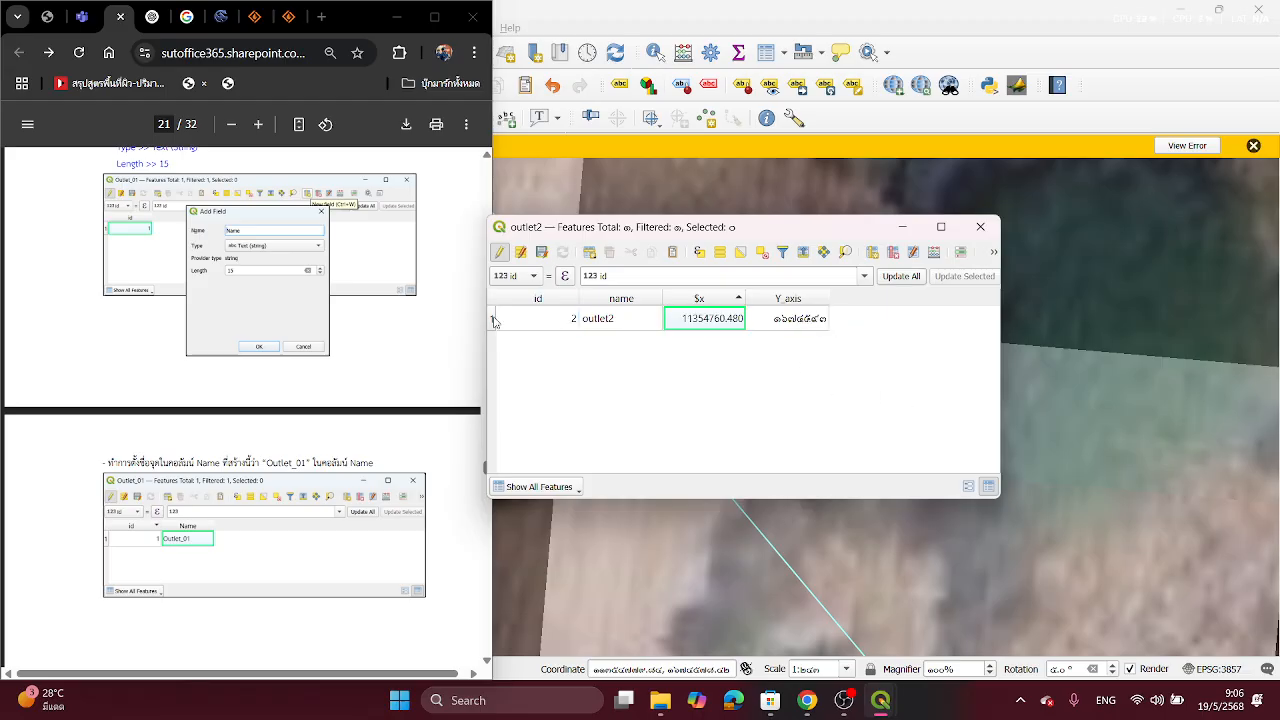
scroll(320, 289, down, 2)
scroll(320, 289, down, 5)
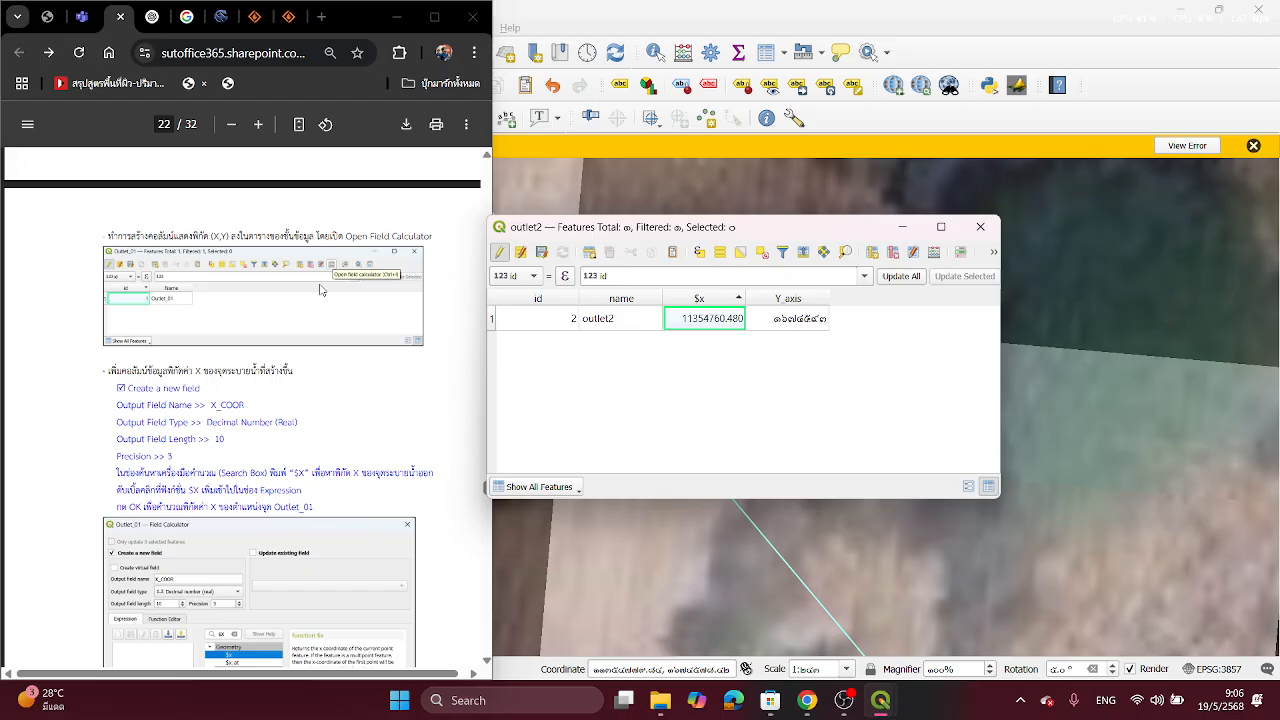
scroll(320, 289, down, 5)
scroll(320, 289, down, 5)
click(800, 318)
click(800, 298)
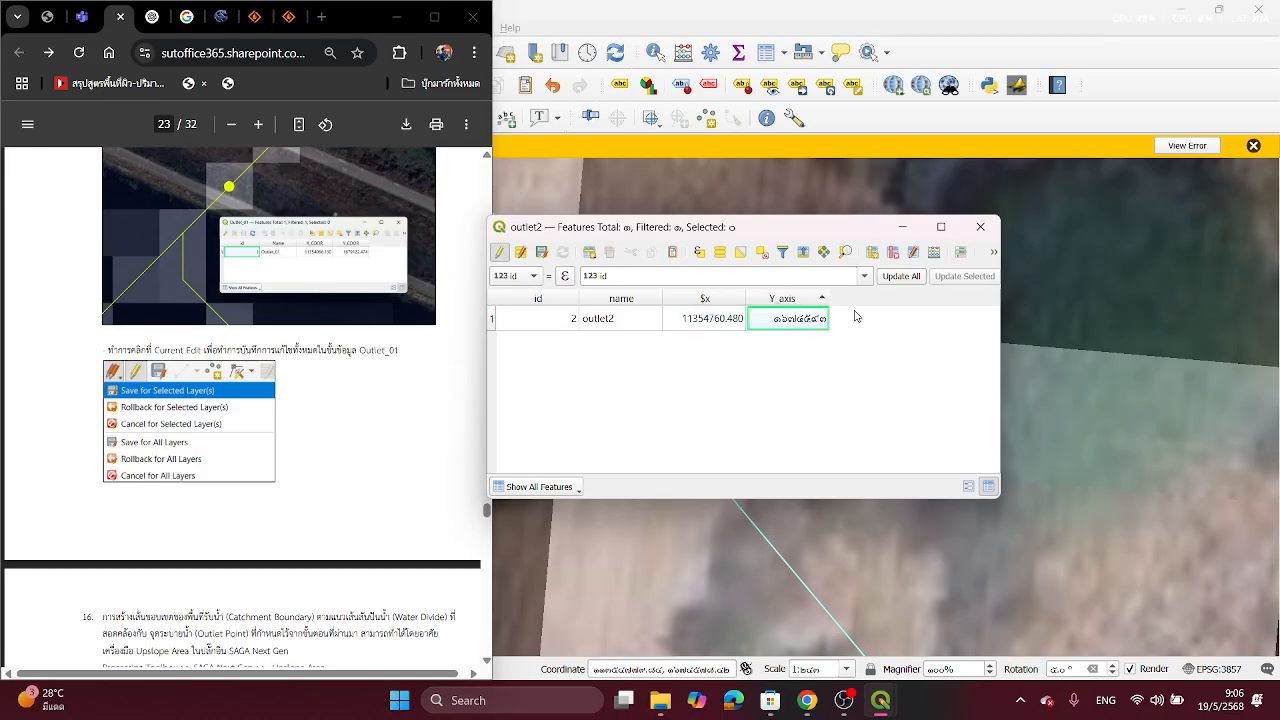
right_click(801, 328)
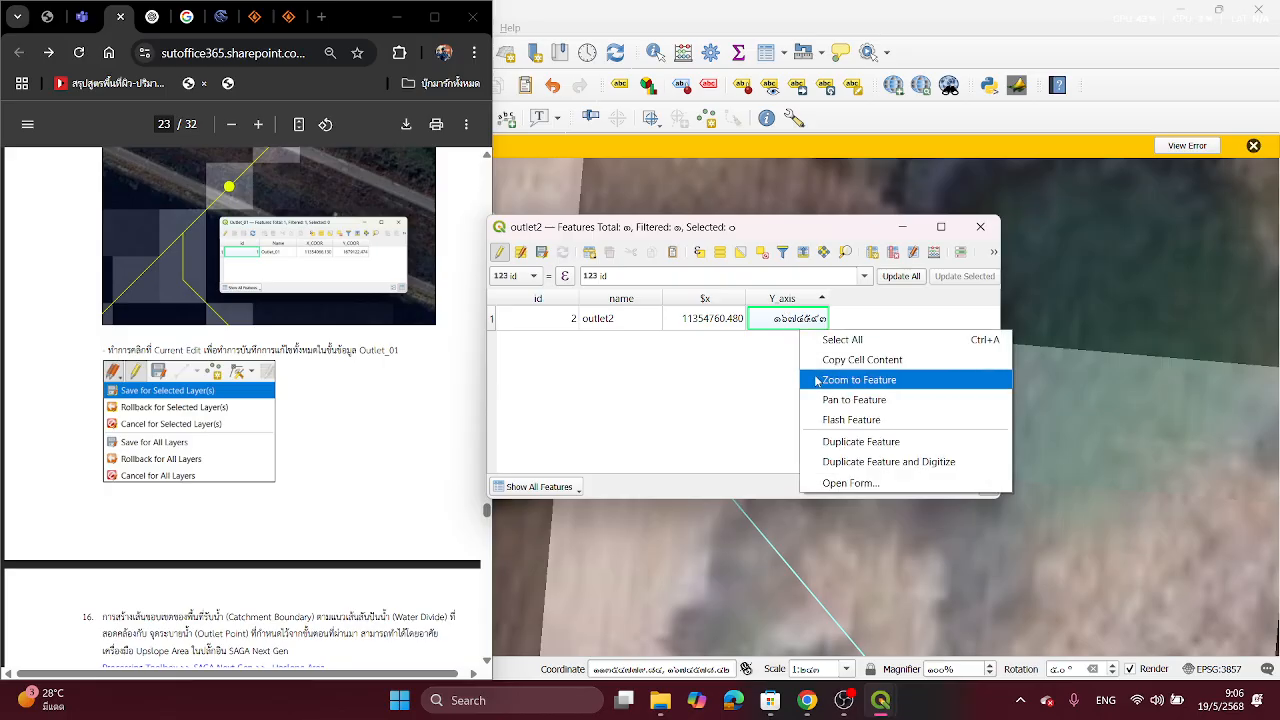
click(799, 324)
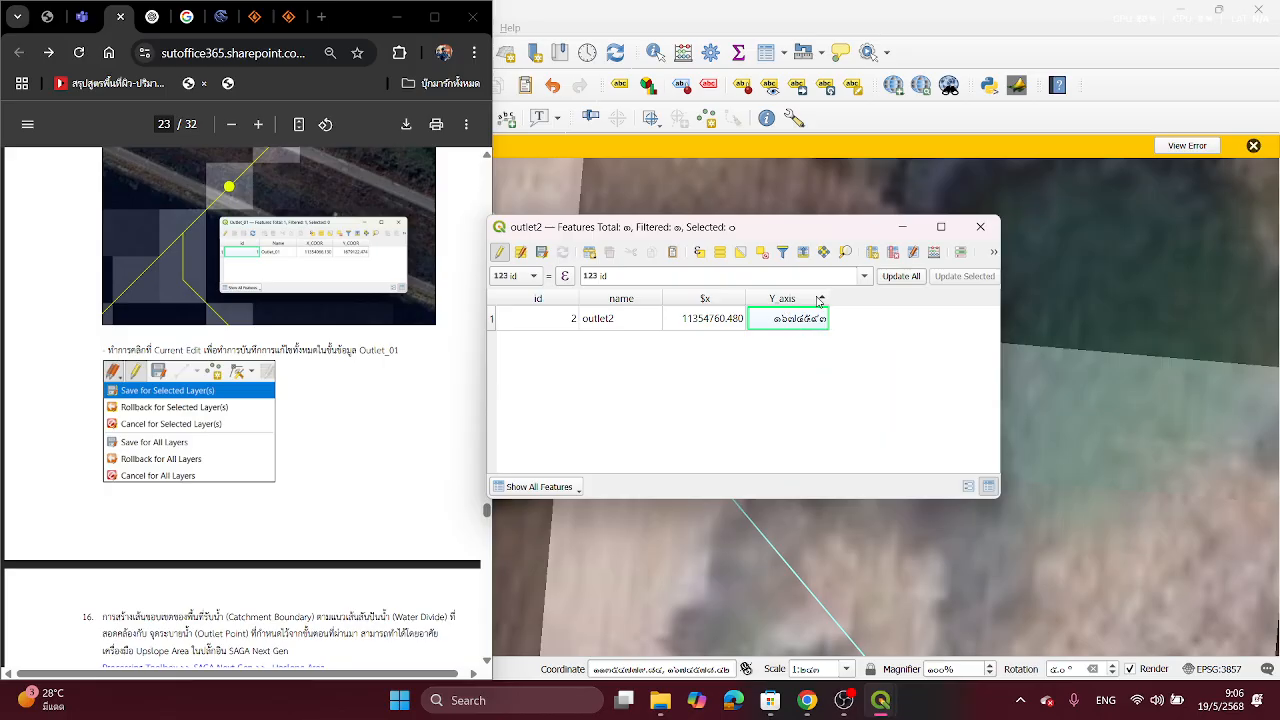
Step: Delete the Y_axis field from the outlet2 attribute table
click(893, 253)
click(484, 296)
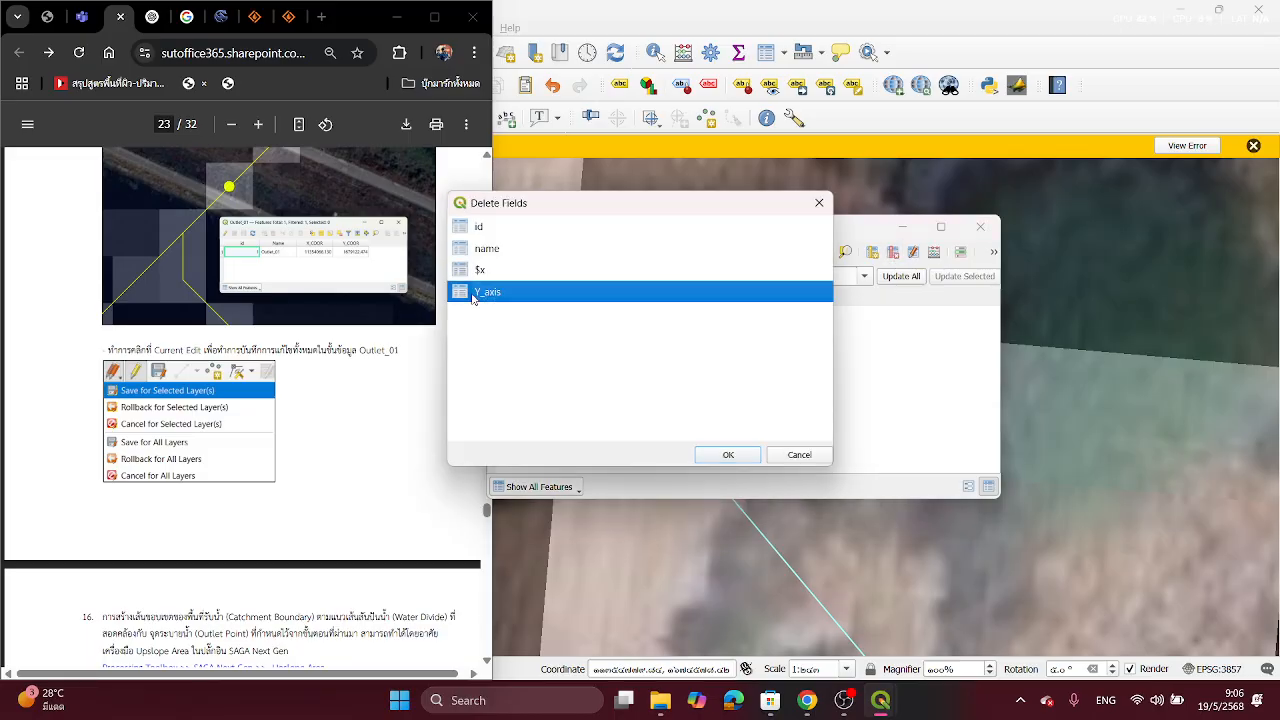
click(727, 455)
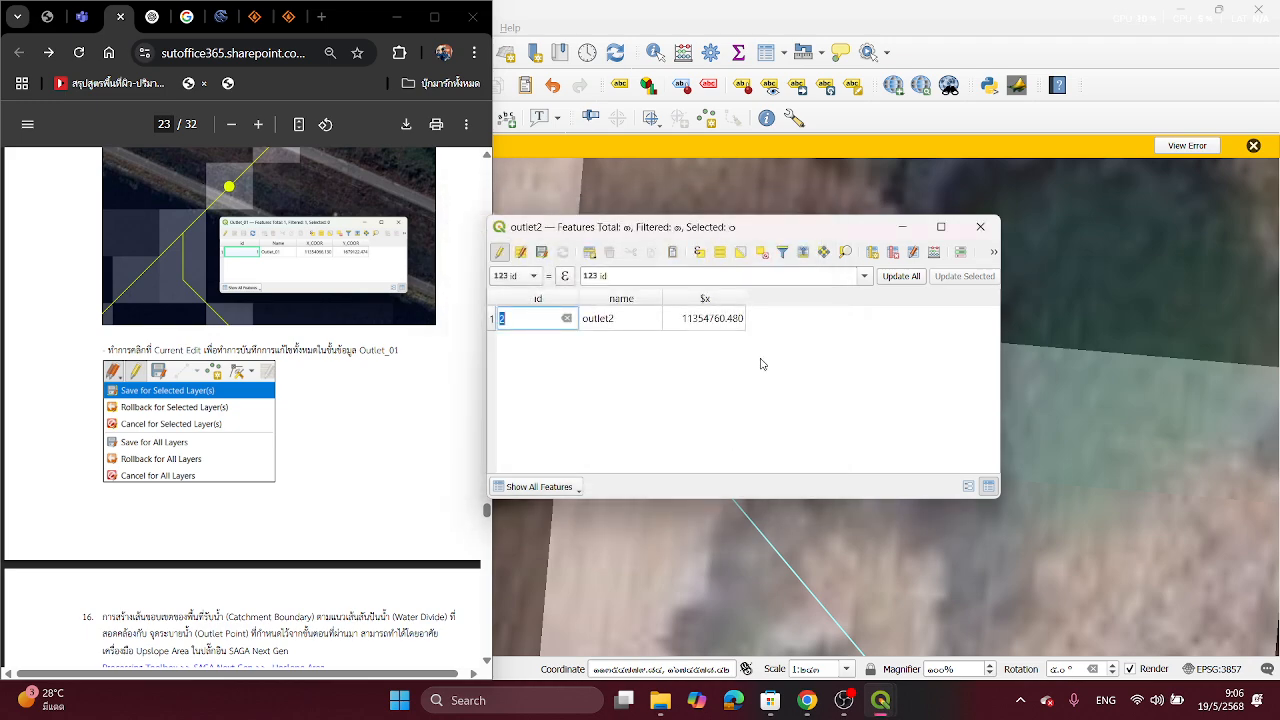
Step: Use the Field Calculator to create a Decimal number (real) field called Y_axis from the $y function, and check the coordinate cells
click(913, 256)
click(532, 156)
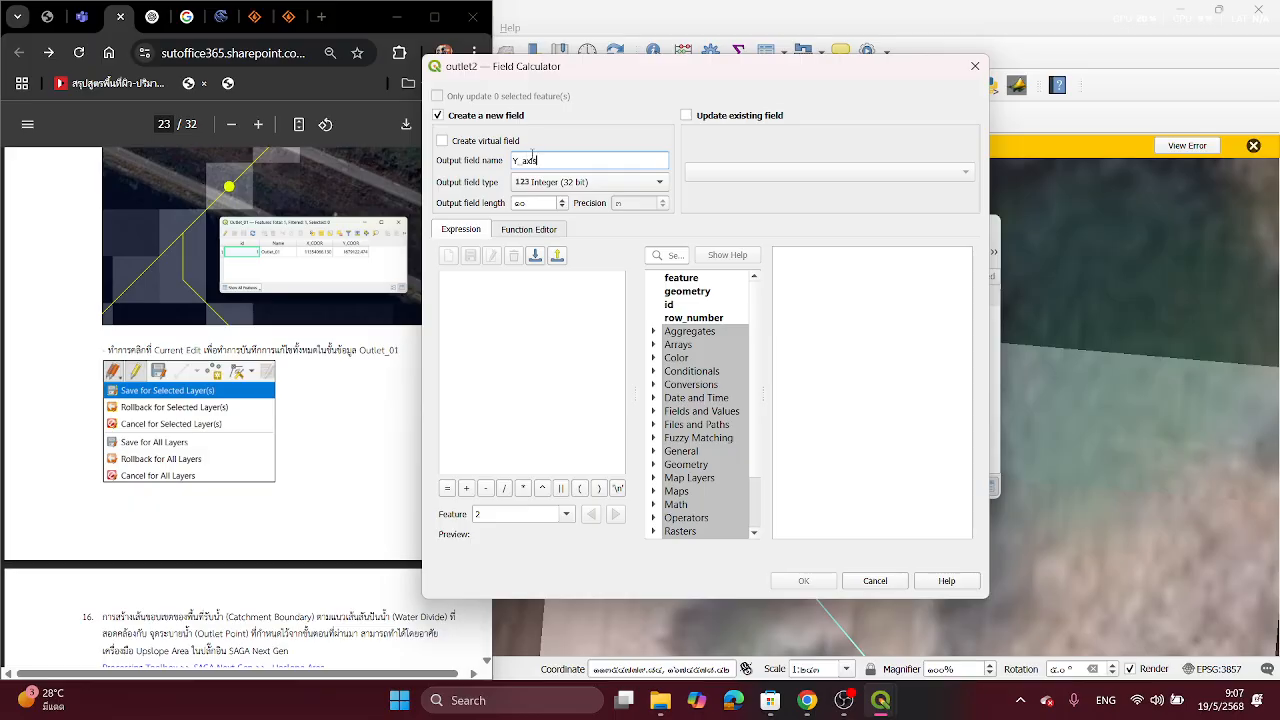
text(Y_axis)
click(575, 182)
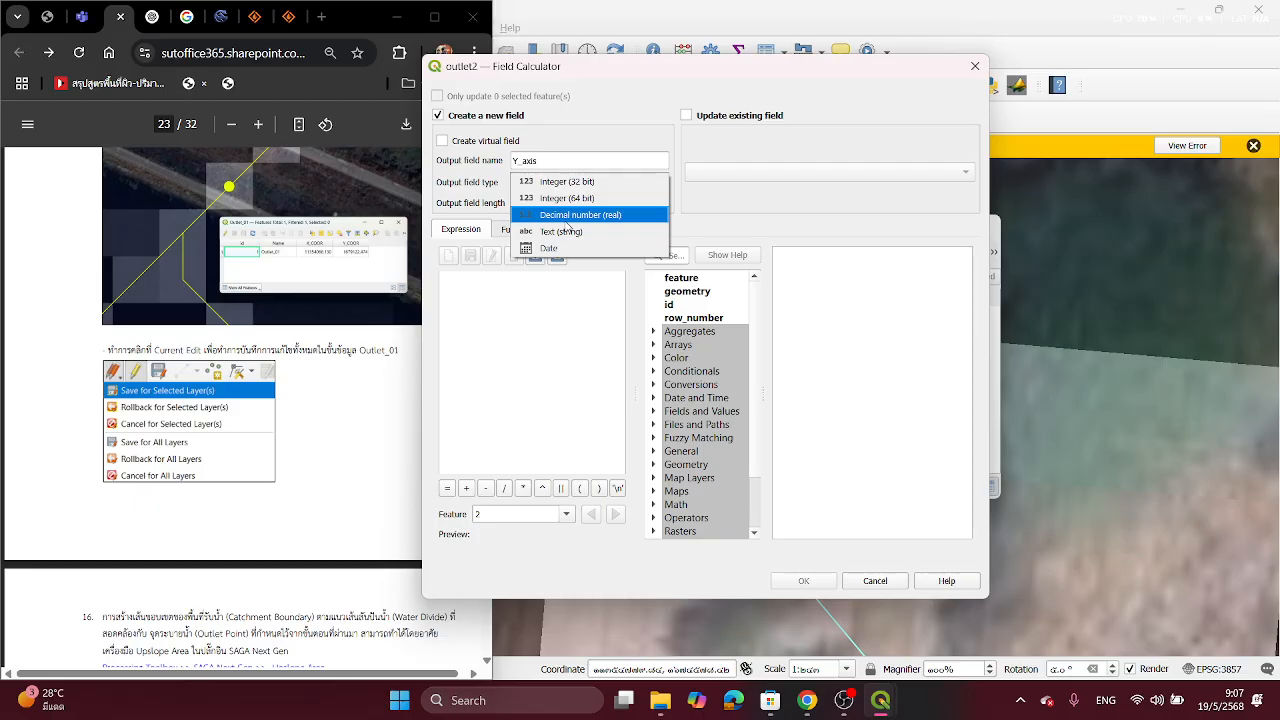
click(570, 215)
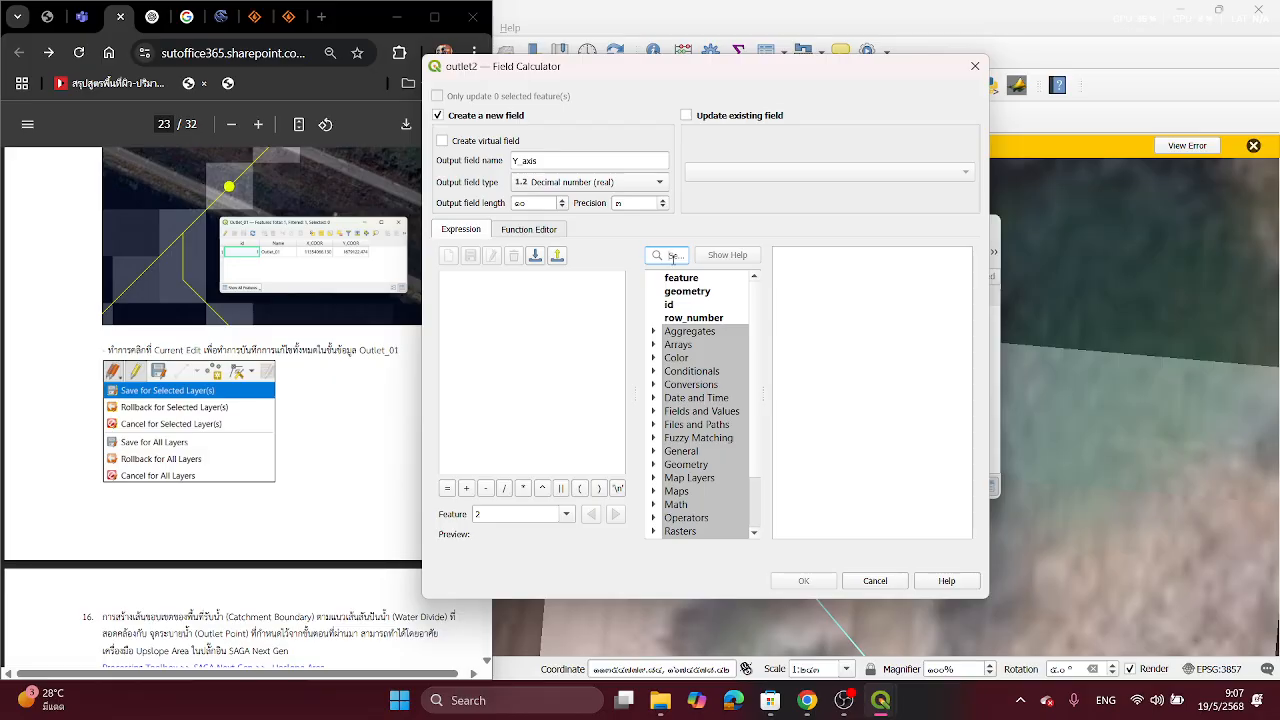
click(672, 257)
text(%)
key(BackSpace)
text($y)
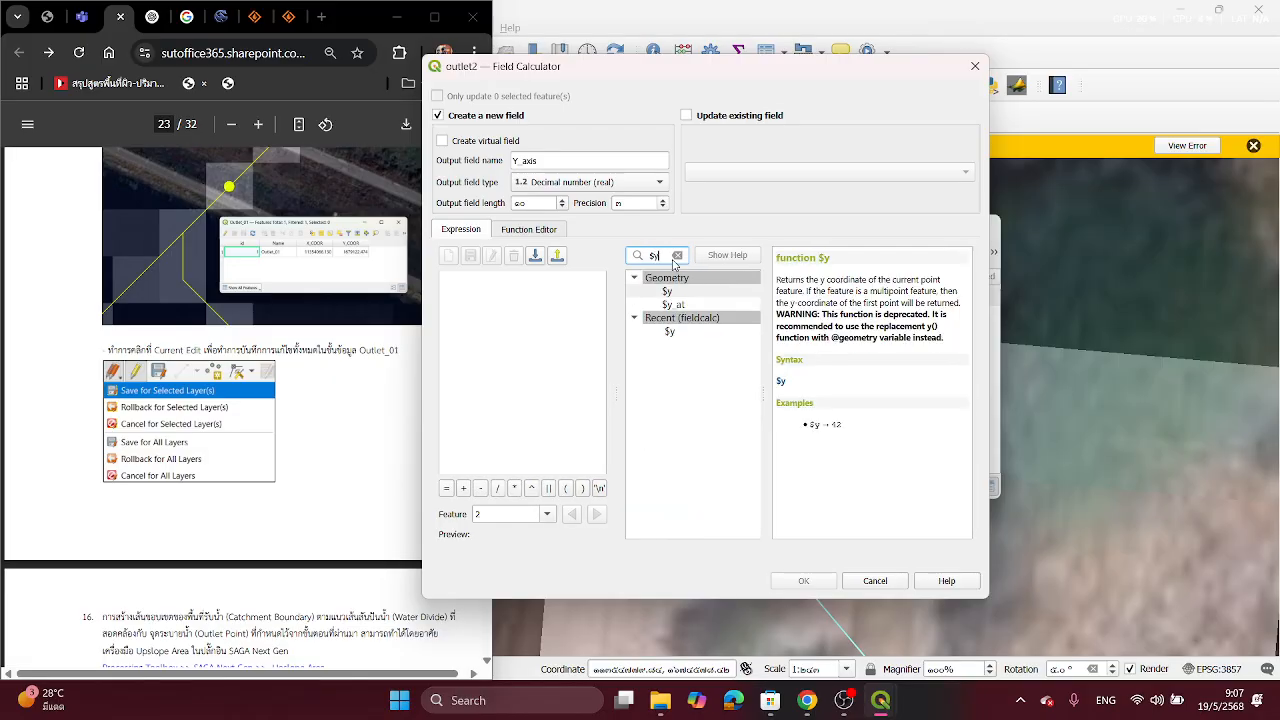
double_click(697, 291)
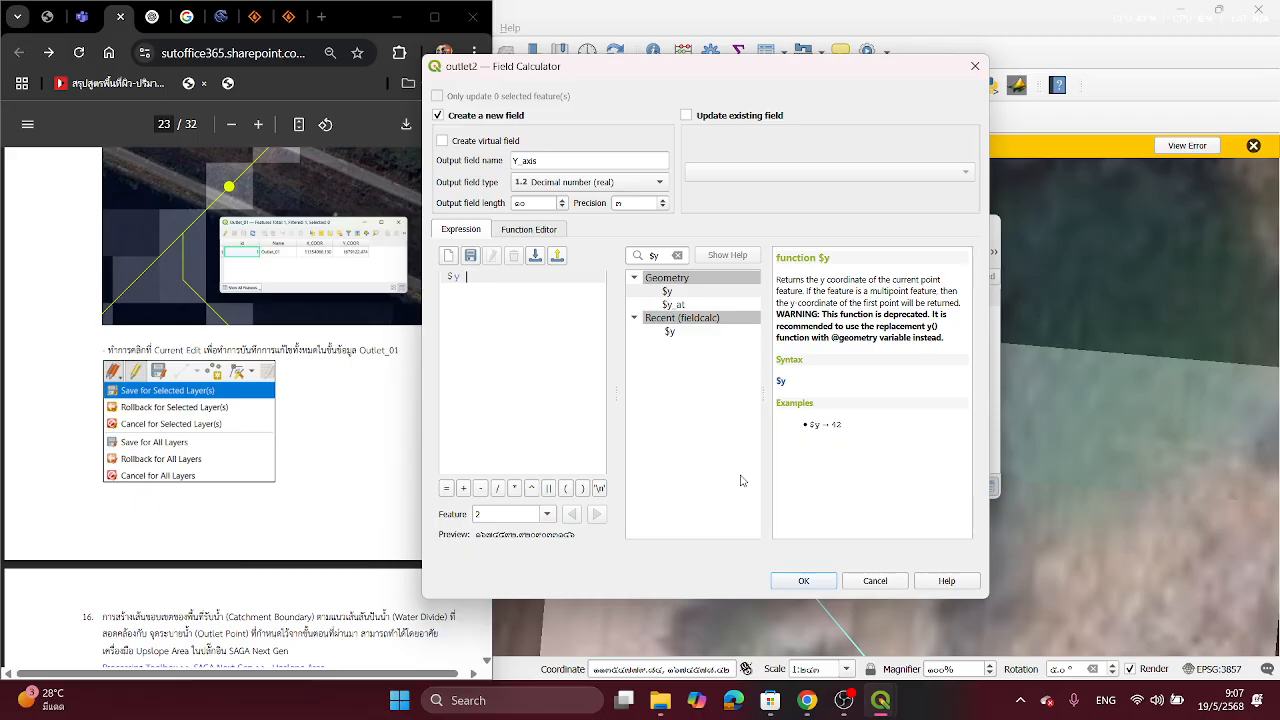
click(814, 589)
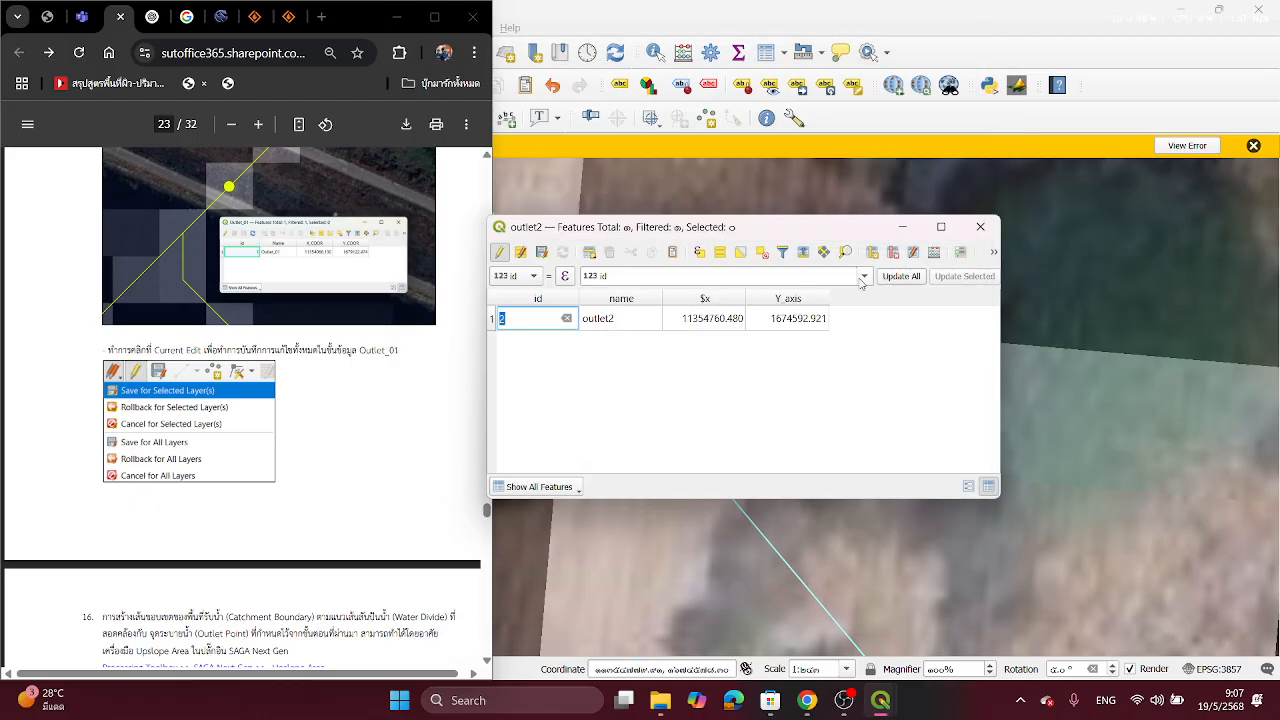
double_click(712, 316)
click(812, 324)
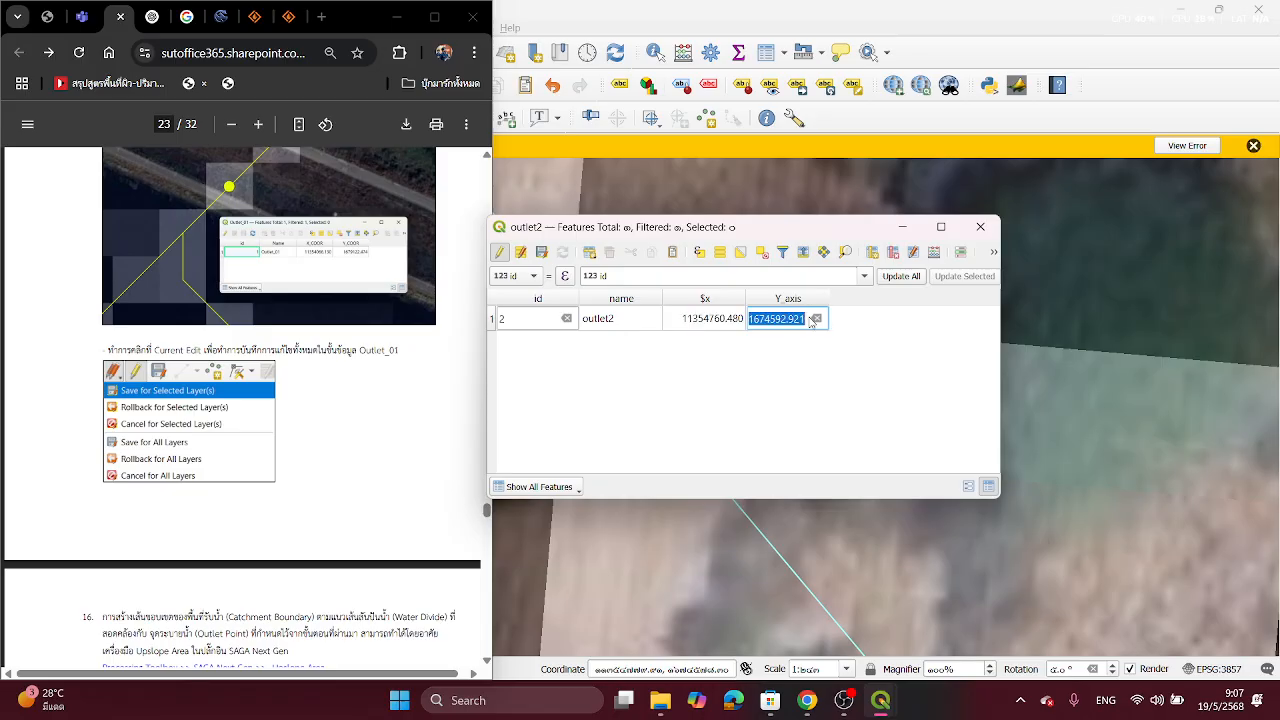
Step: Minimise the attribute table and read the guide's section on delineating the catchment boundary with Upslope Area
click(899, 228)
scroll(346, 274, down, 5)
scroll(281, 418, up, 2)
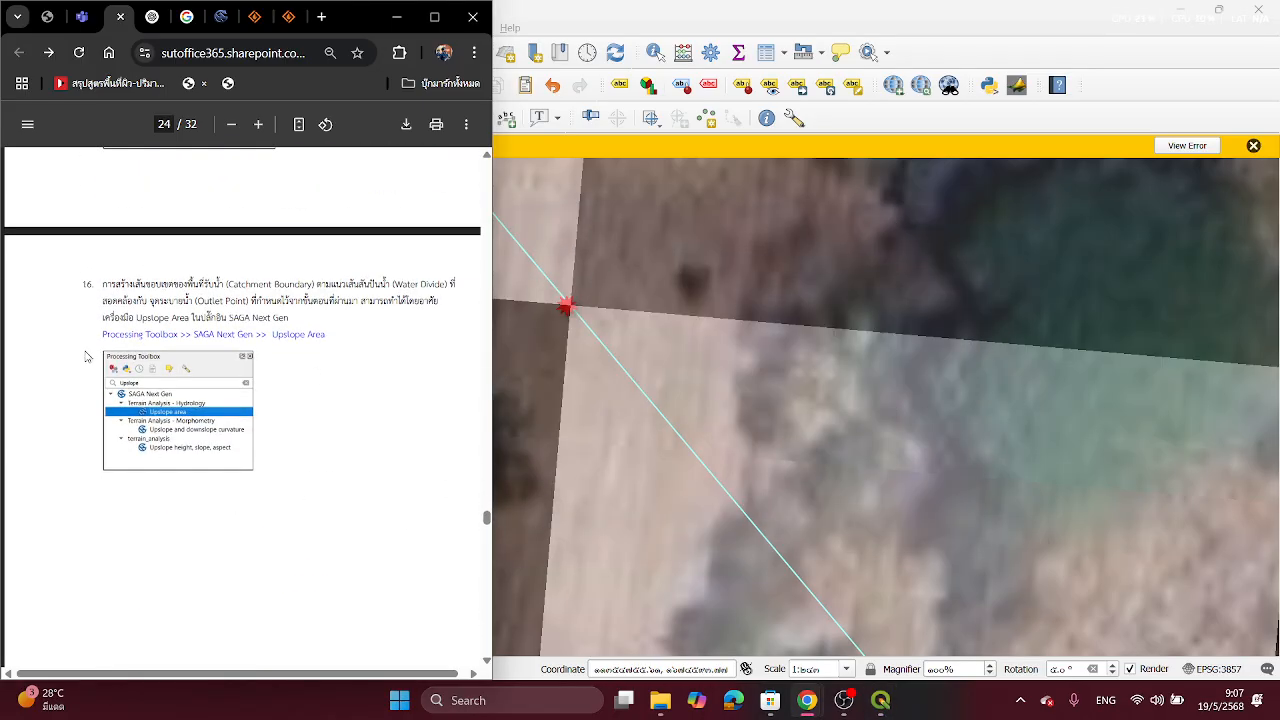
Step: Zoom out and pan the map to view the outlet point with the surrounding channel network
scroll(336, 322, down, 10)
scroll(336, 326, down, 6)
scroll(770, 440, down, 5)
drag(821, 513, 793, 422)
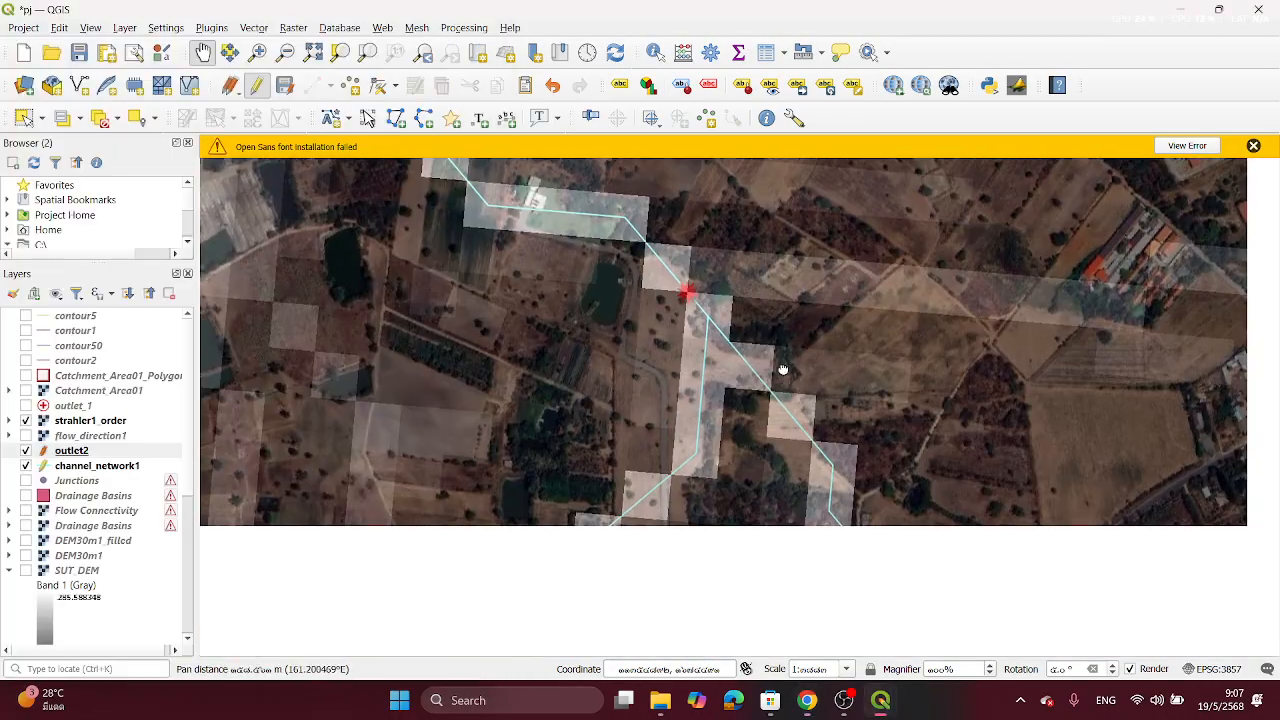